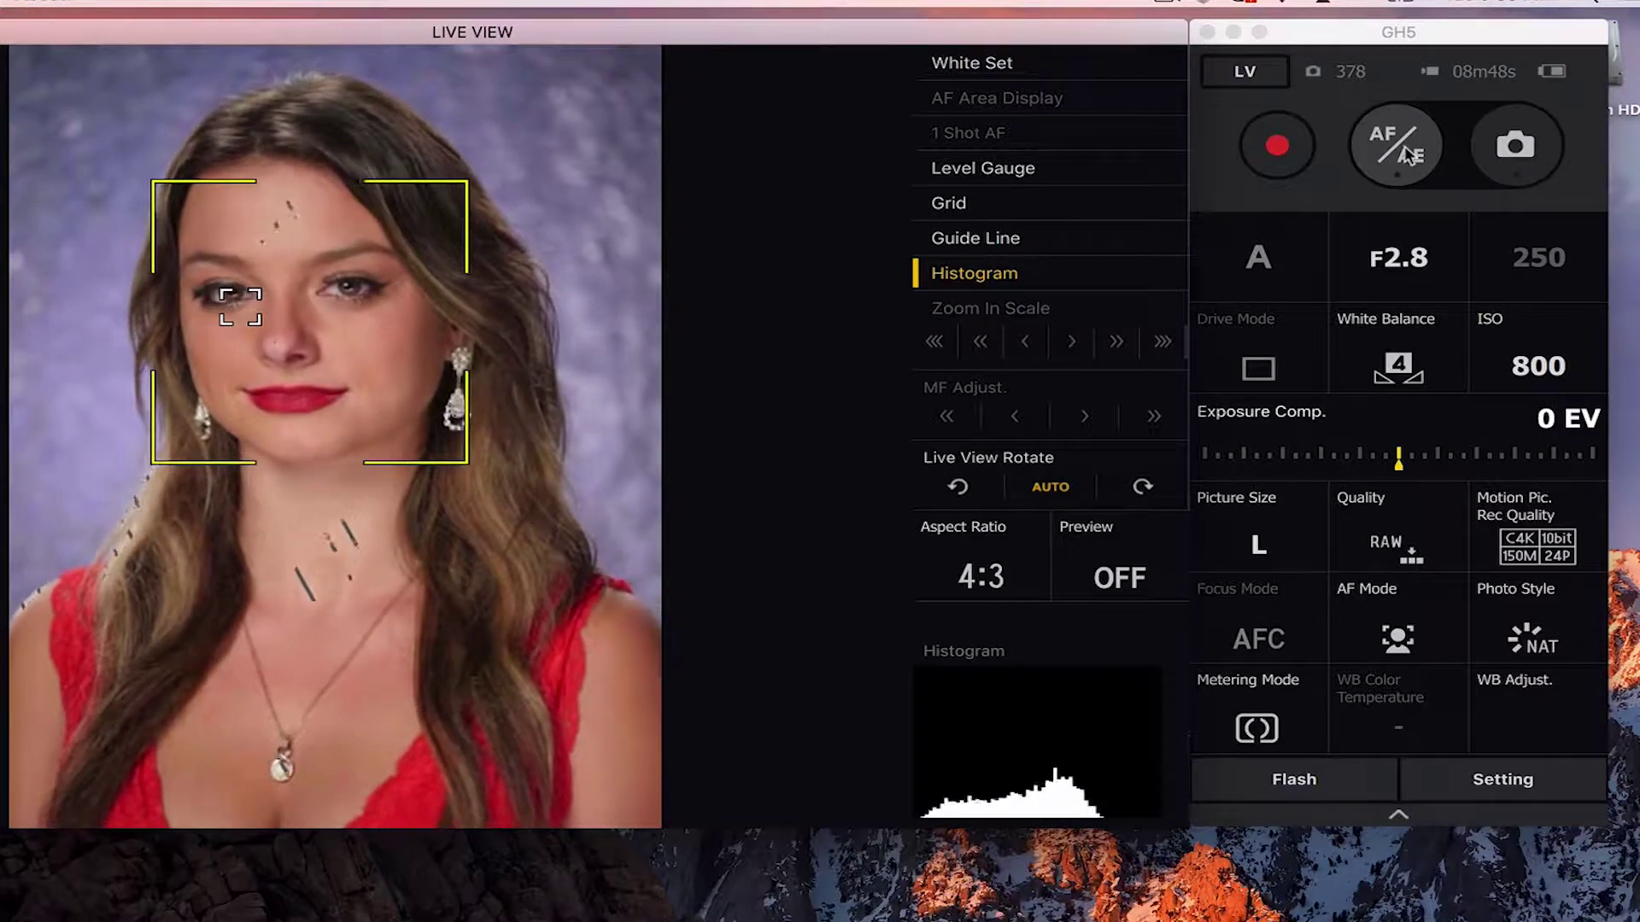
# - Capture a portrait with the tethered GH5 at F2.8, ISO 800, 0 EV
pyautogui.click(1516, 149)
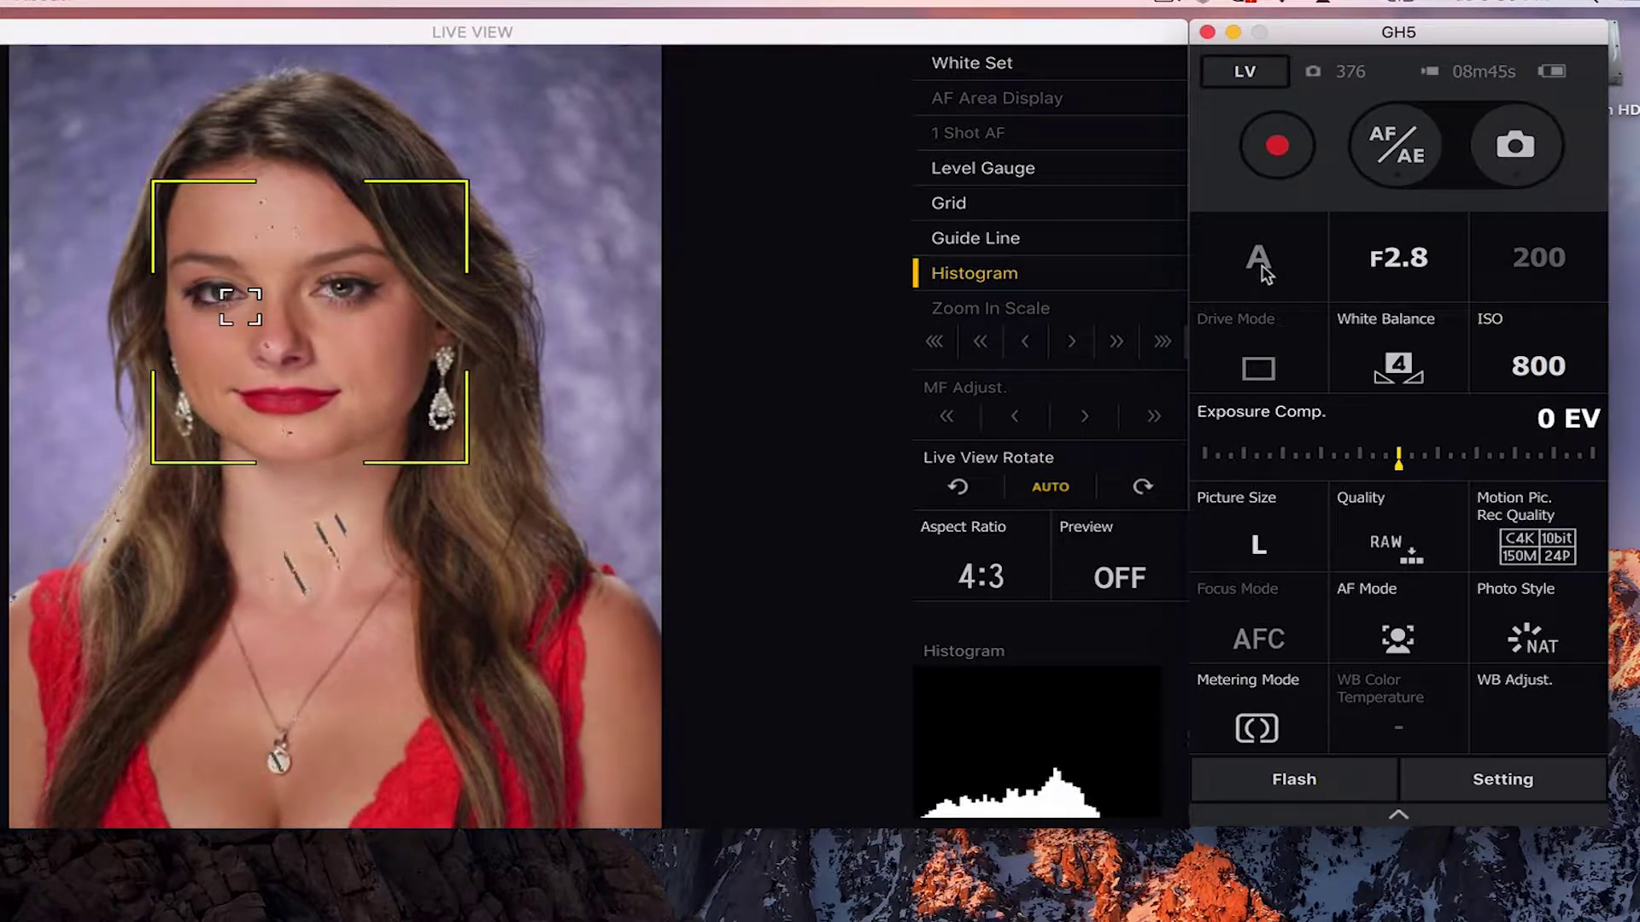
# - Set the GH5 aperture to F3.0 and the shutter speed to 8
pyautogui.click(1412, 270)
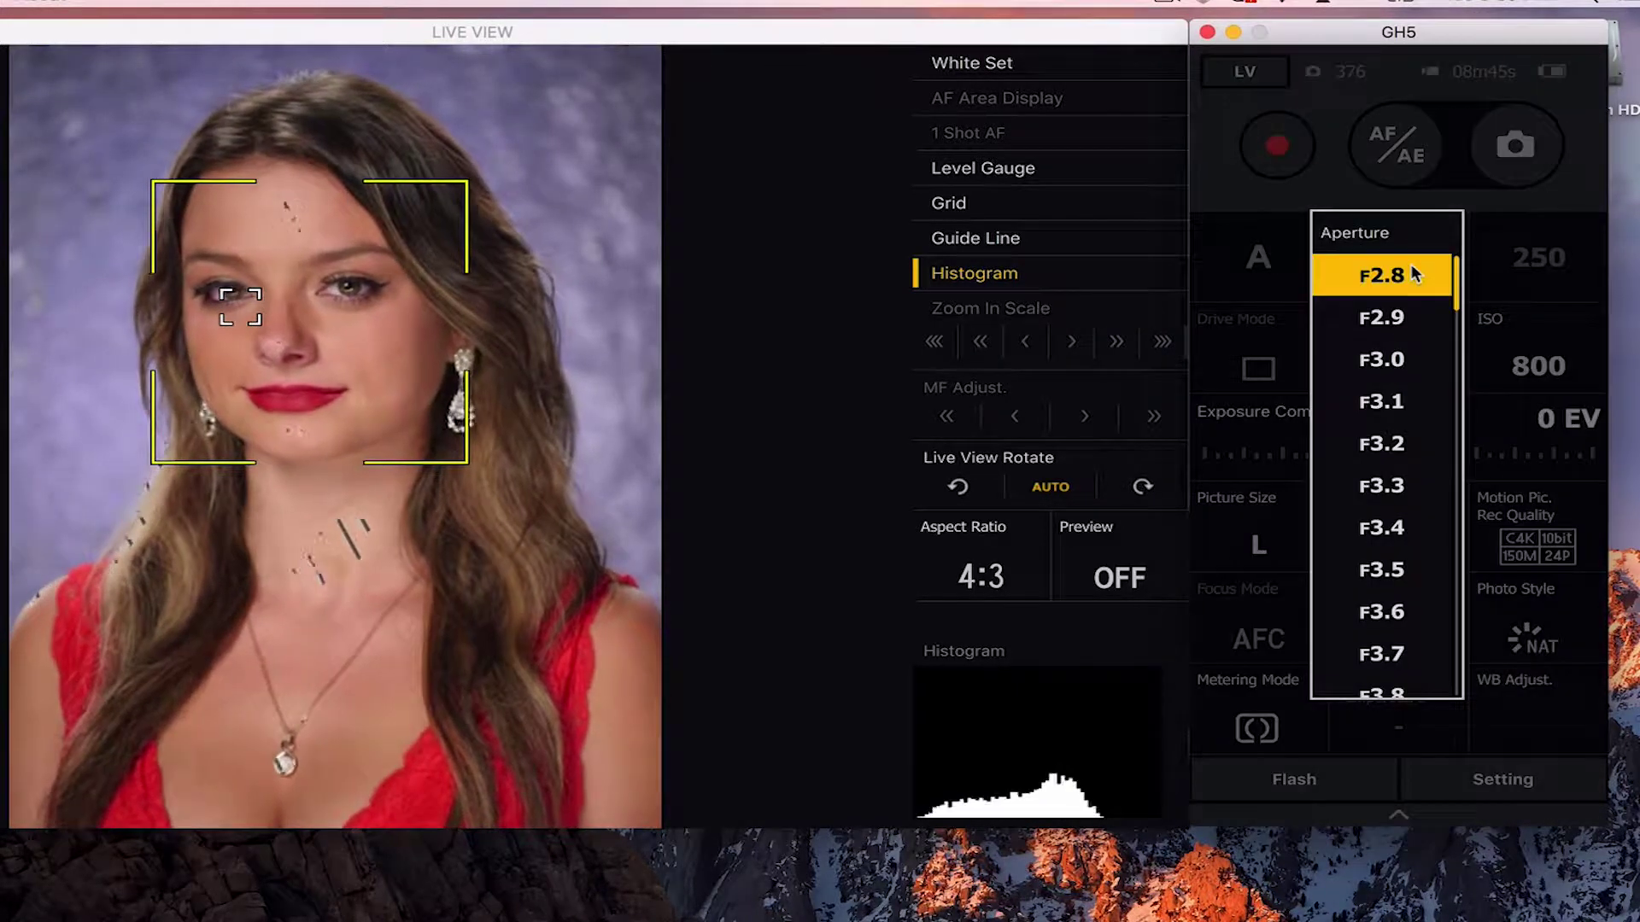
pyautogui.click(1388, 362)
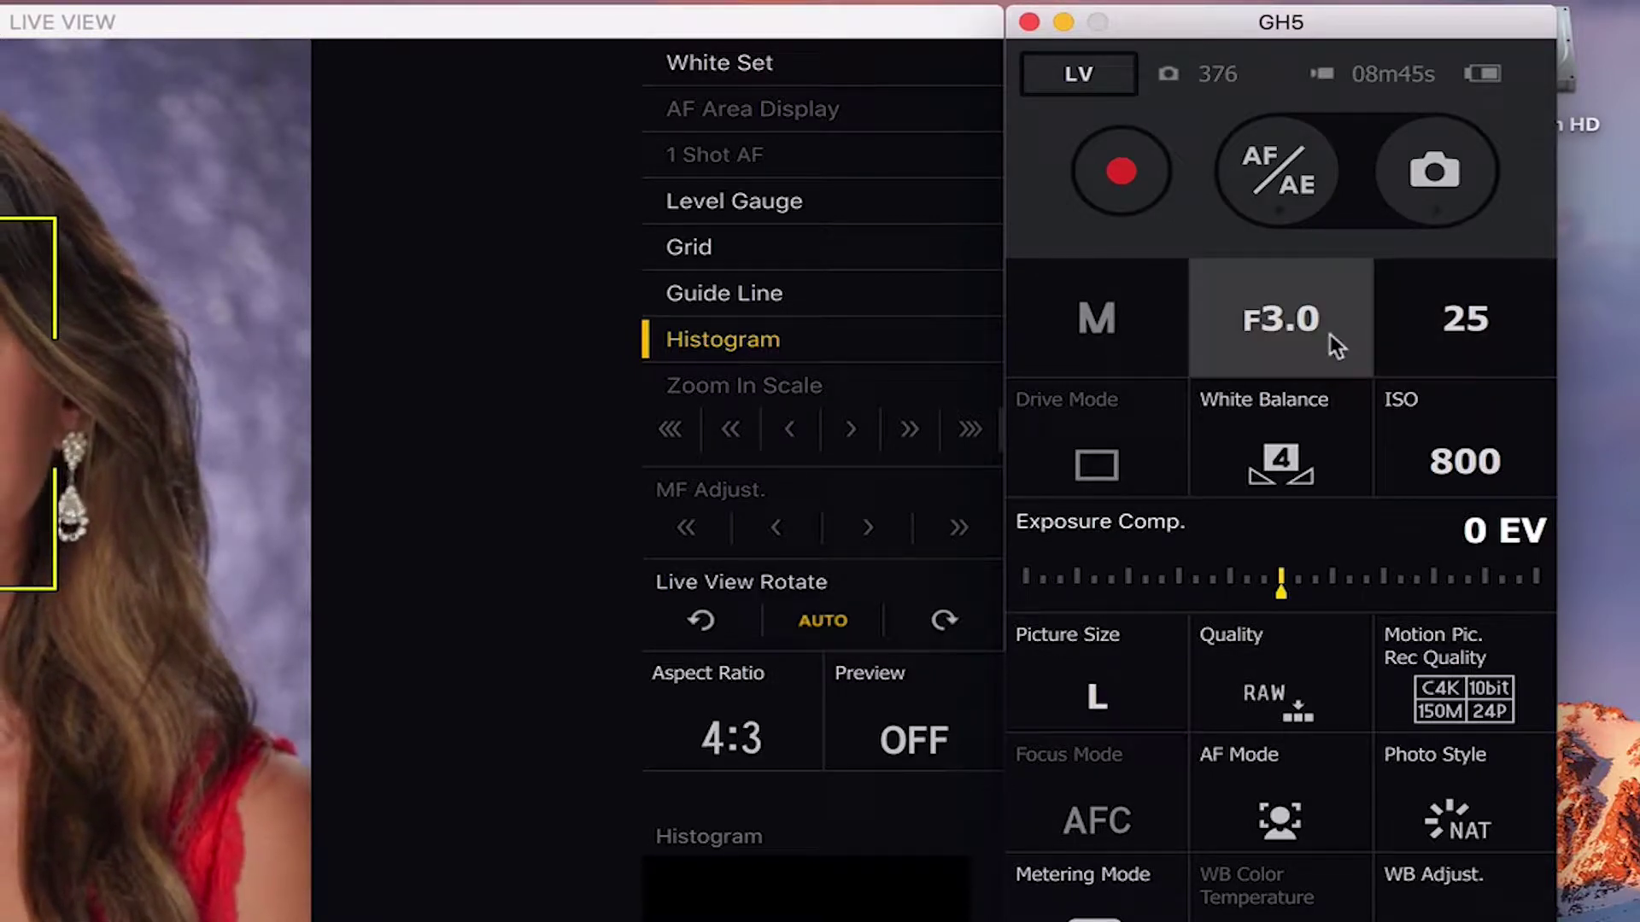
pyautogui.click(1479, 326)
pyautogui.click(1493, 348)
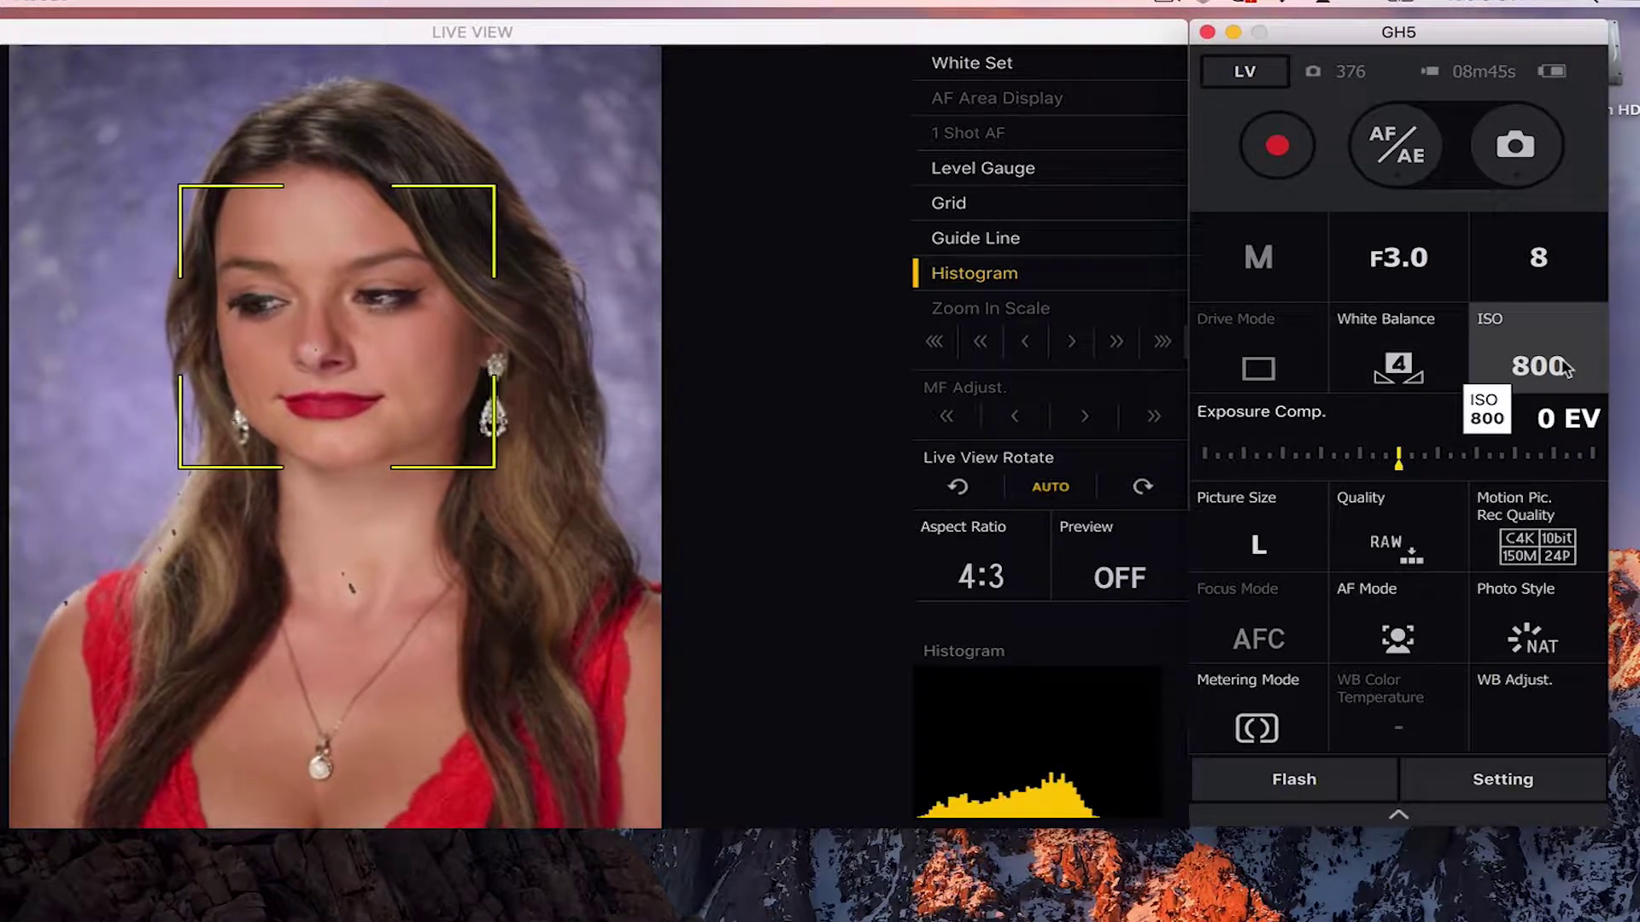
pyautogui.click(1372, 459)
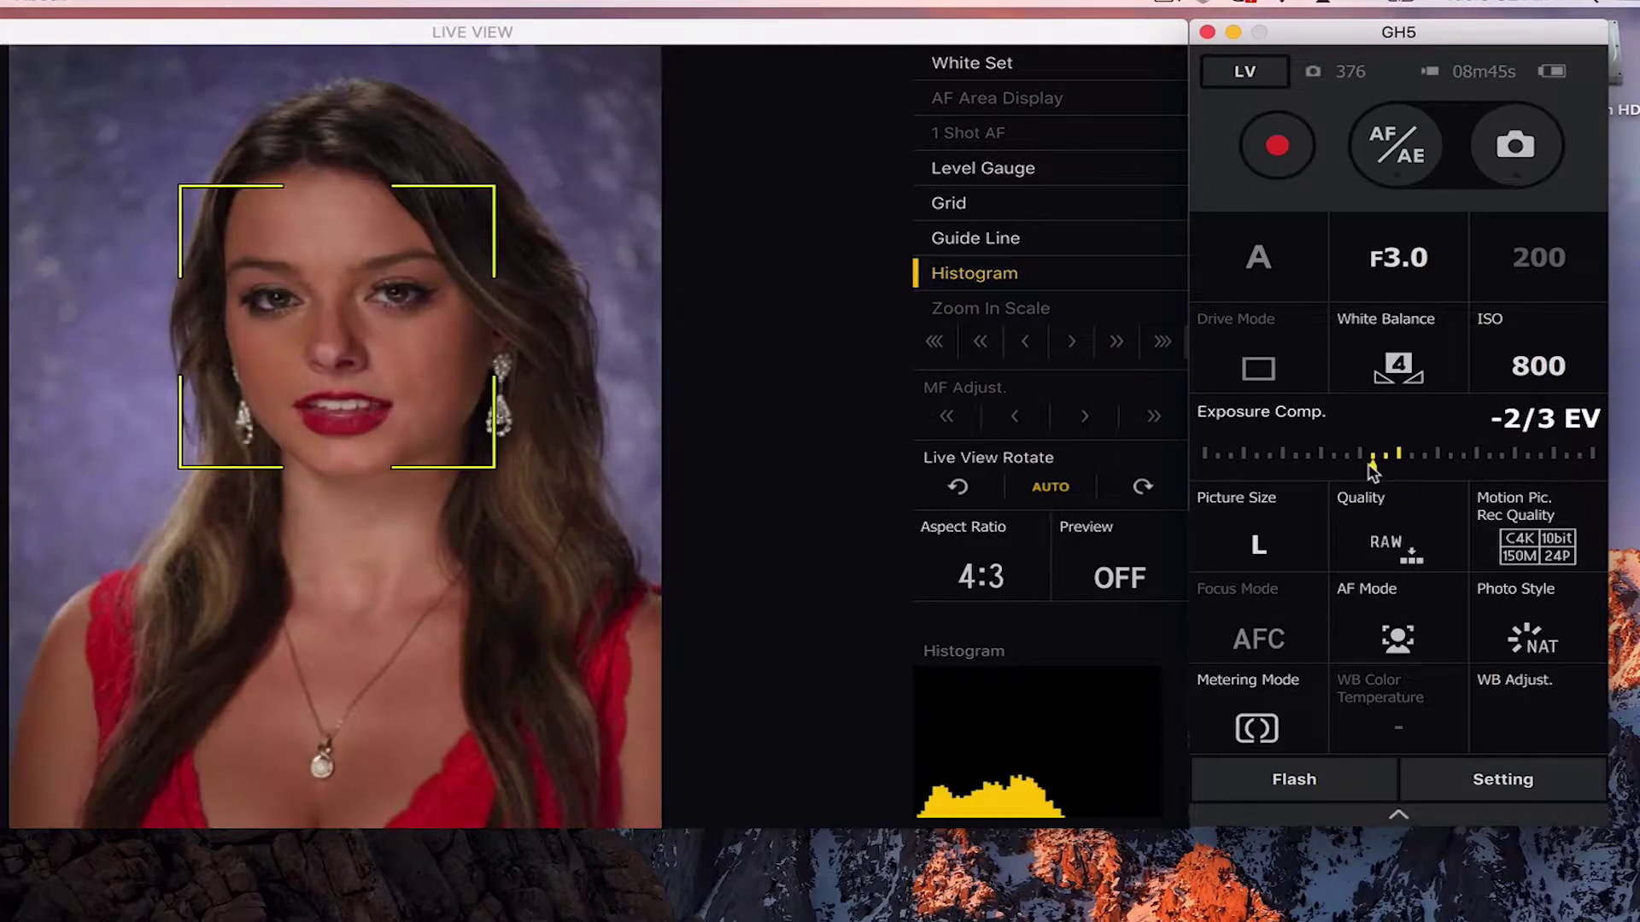
pyautogui.click(1453, 461)
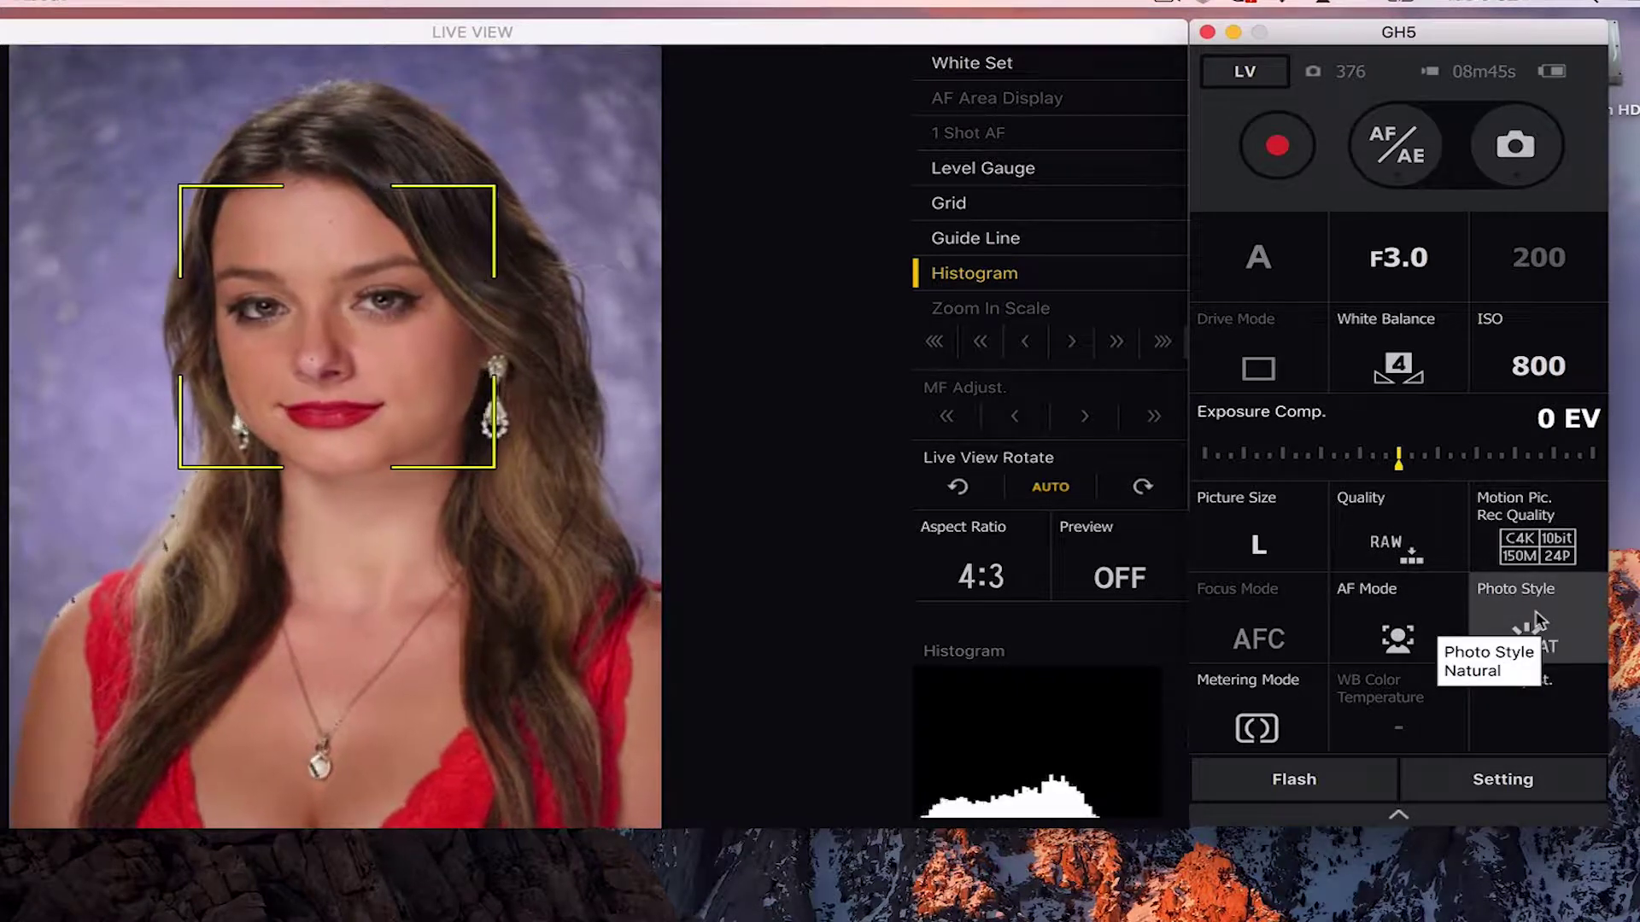
# - Switch metering to multi-metering, check WB Adjust, and bring up the Setting dialog
pyautogui.click(1256, 726)
pyautogui.click(1258, 600)
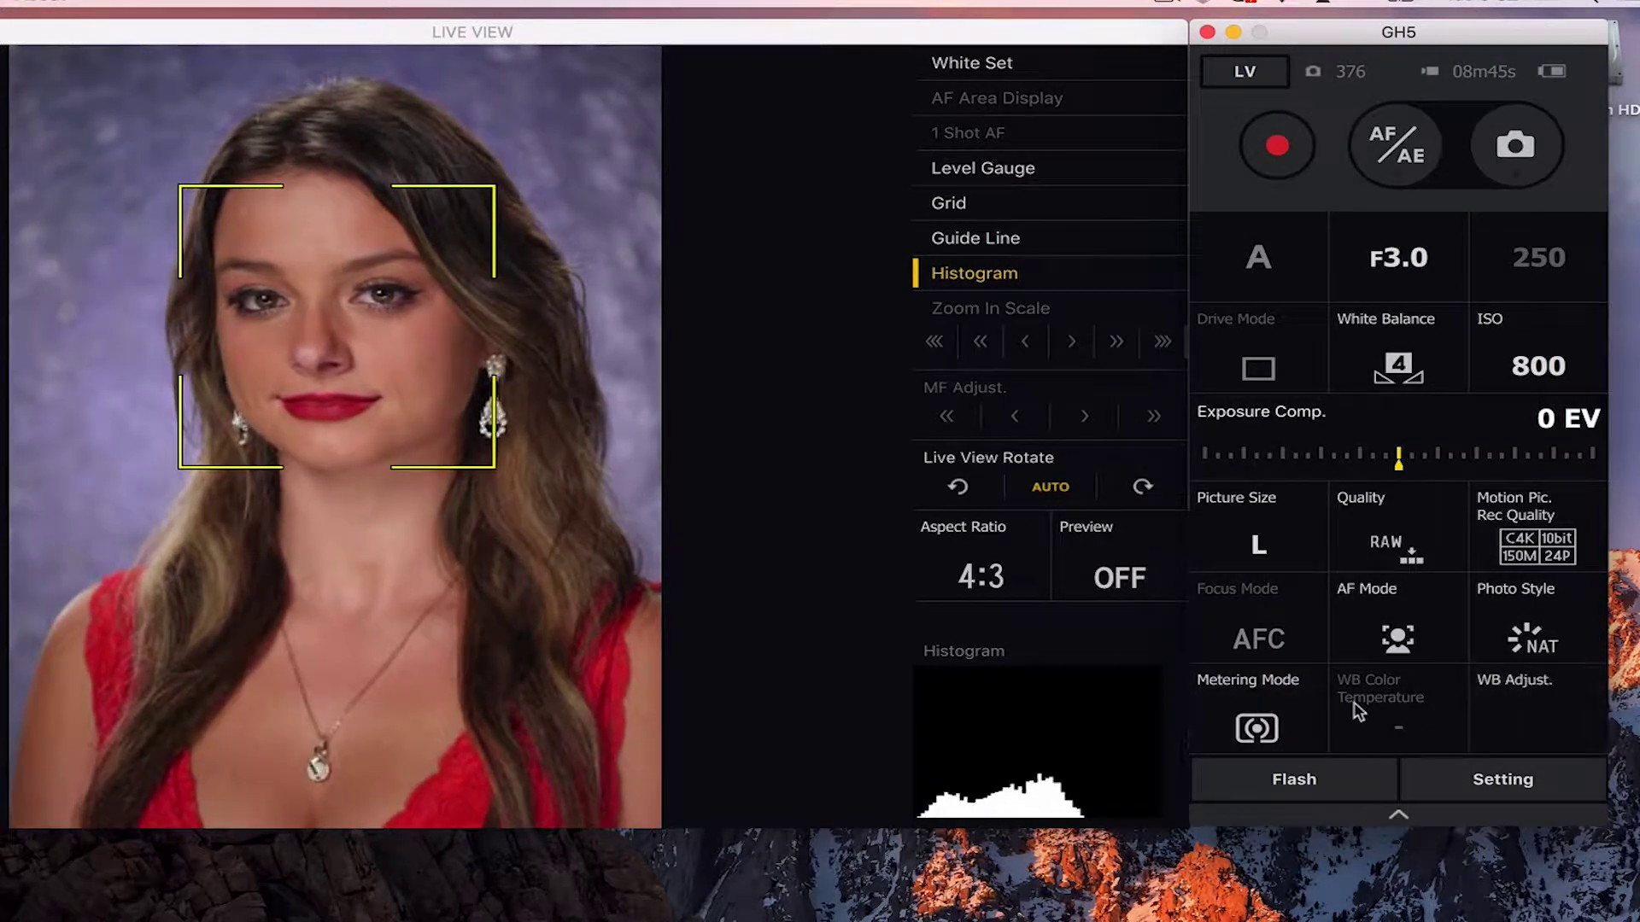
pyautogui.click(1528, 715)
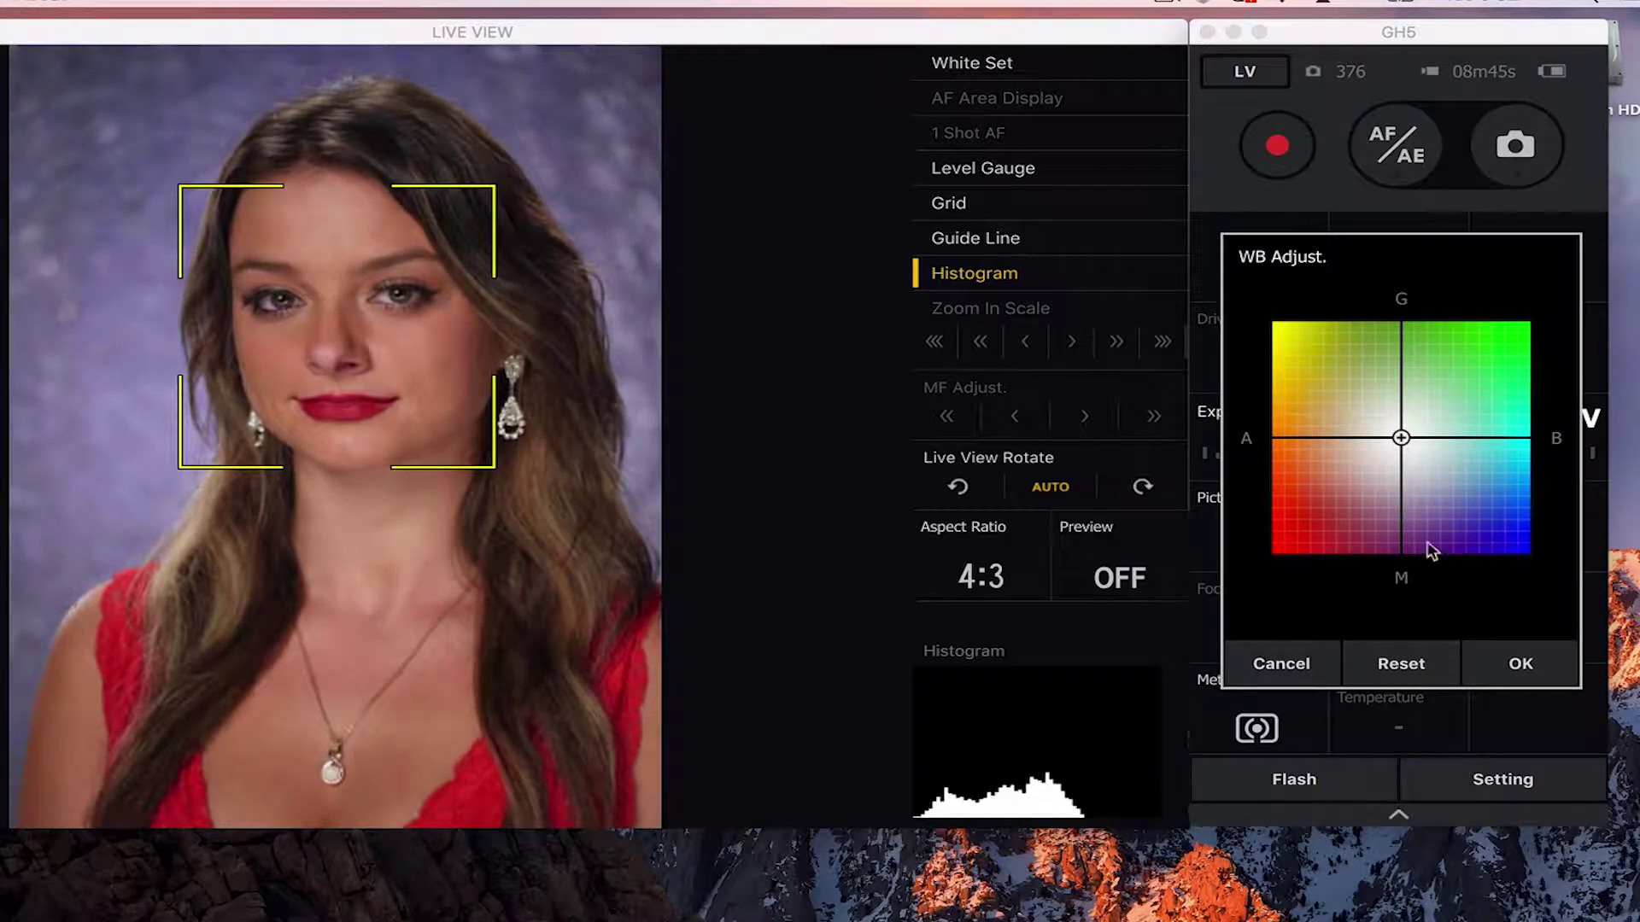
pyautogui.click(1521, 665)
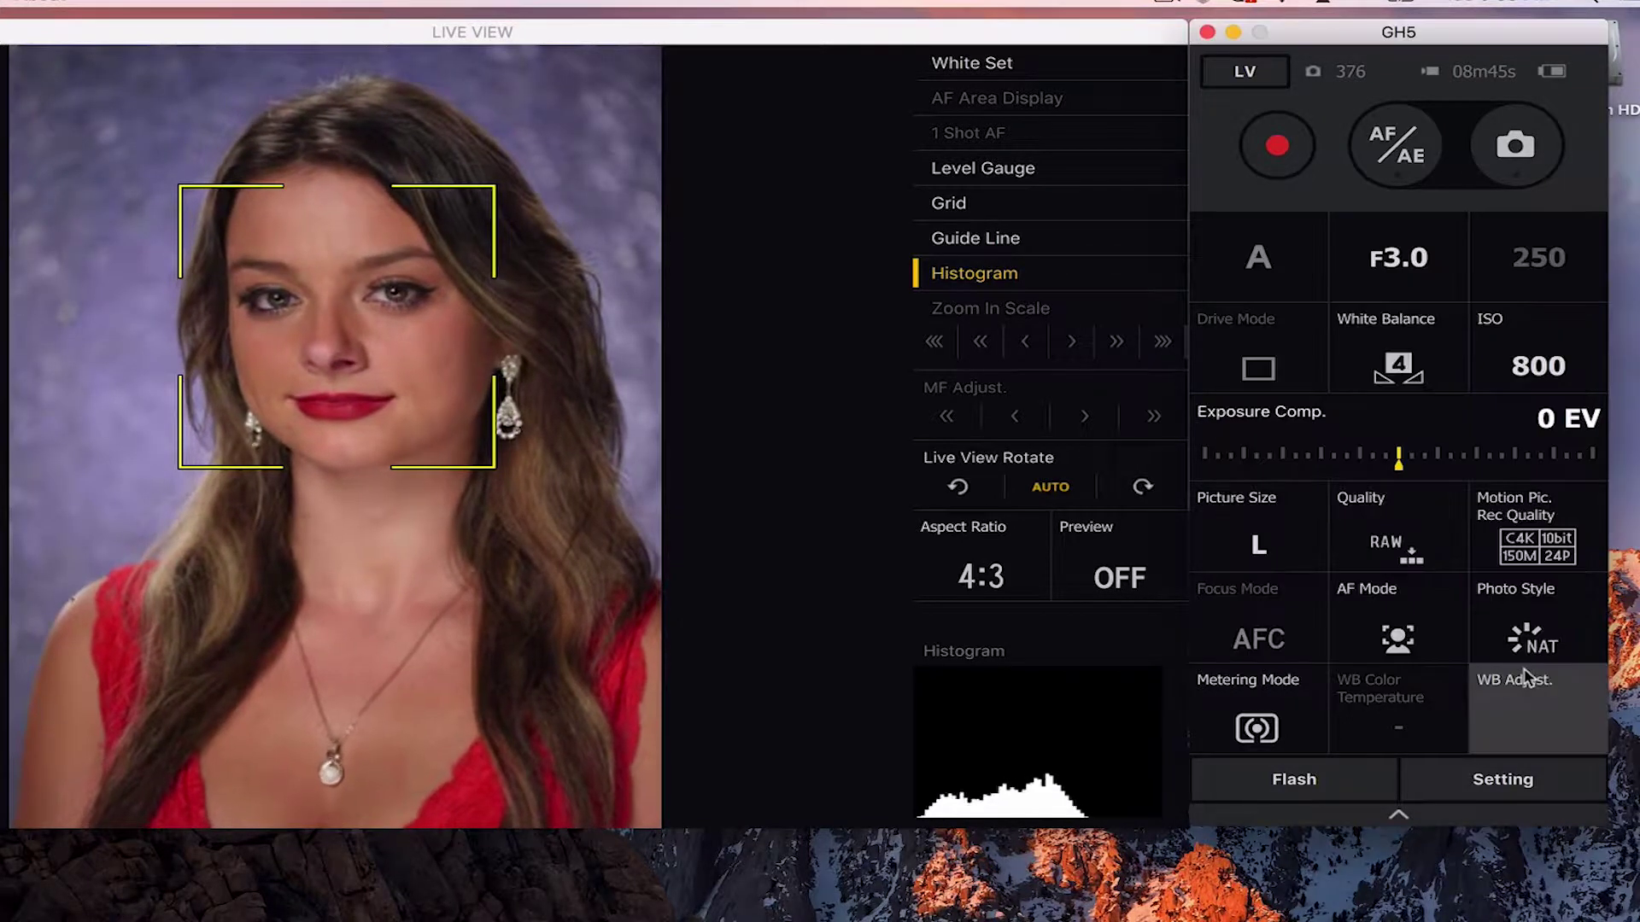
pyautogui.click(1518, 780)
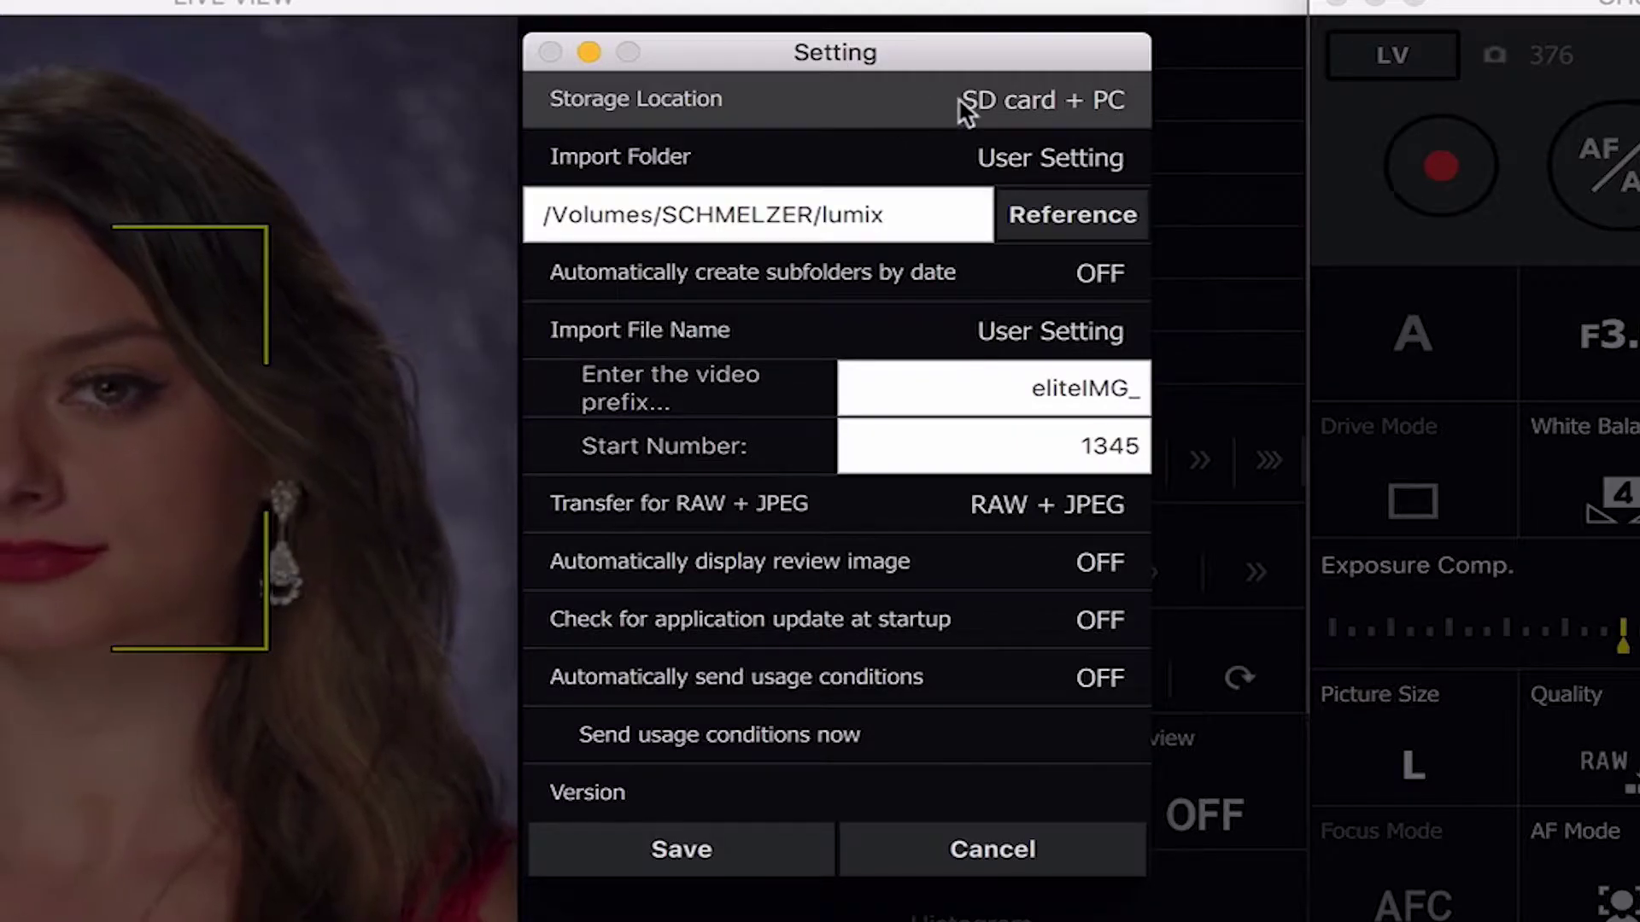
# - Set Storage Location to SD card + PC with RAW + JPEG transfer
pyautogui.click(1052, 97)
pyautogui.click(1076, 154)
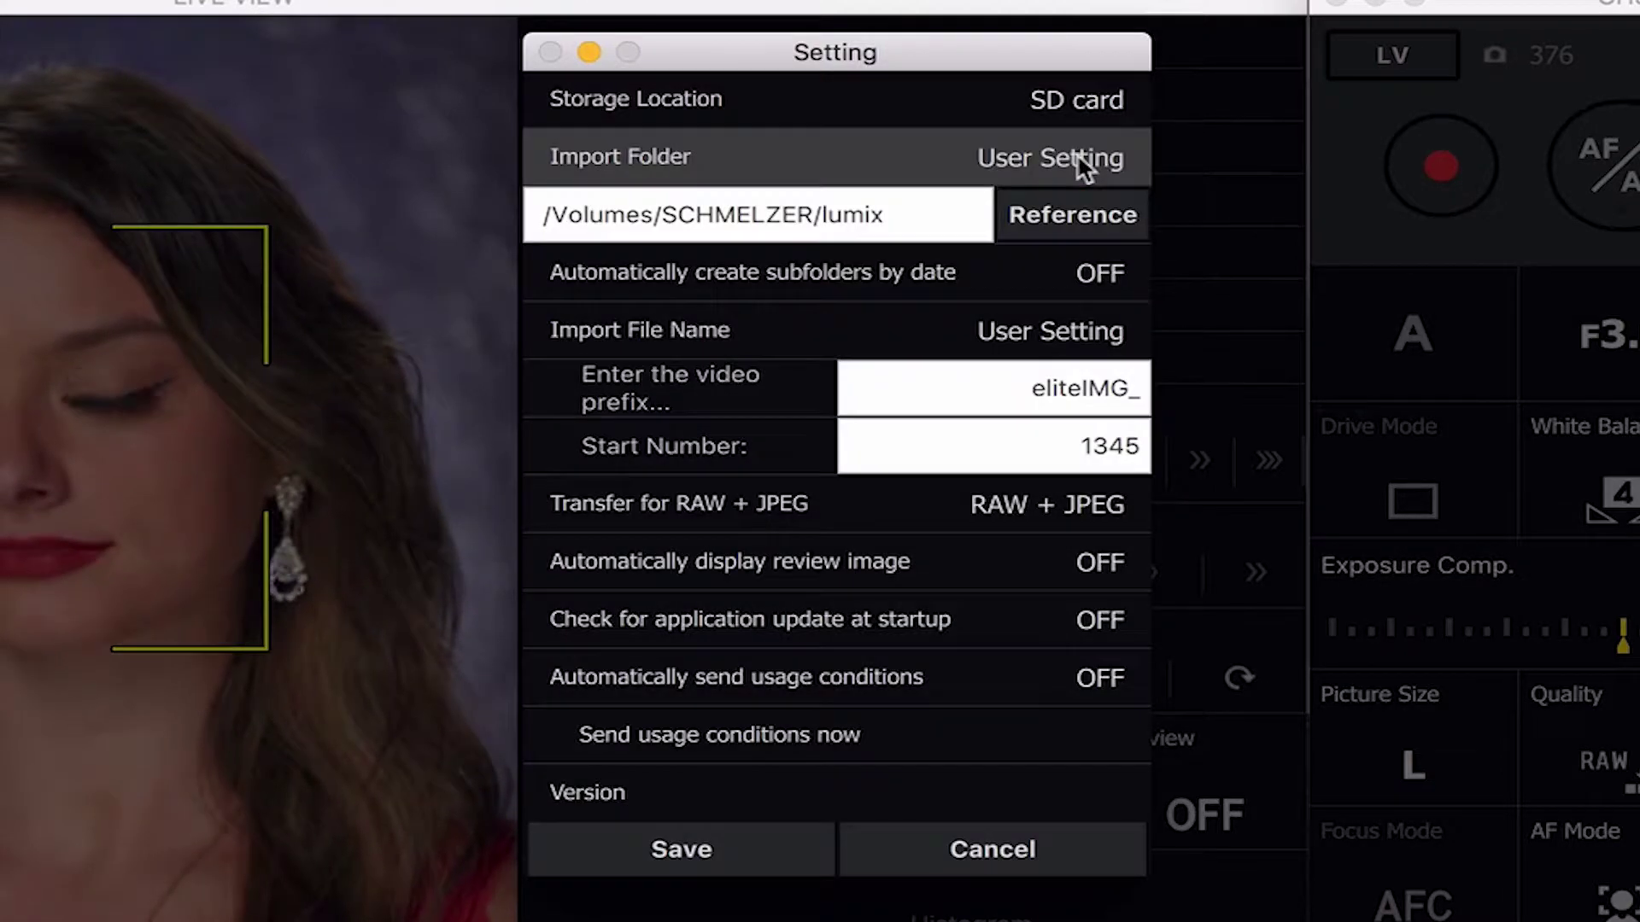
pyautogui.click(1086, 101)
pyautogui.click(1076, 224)
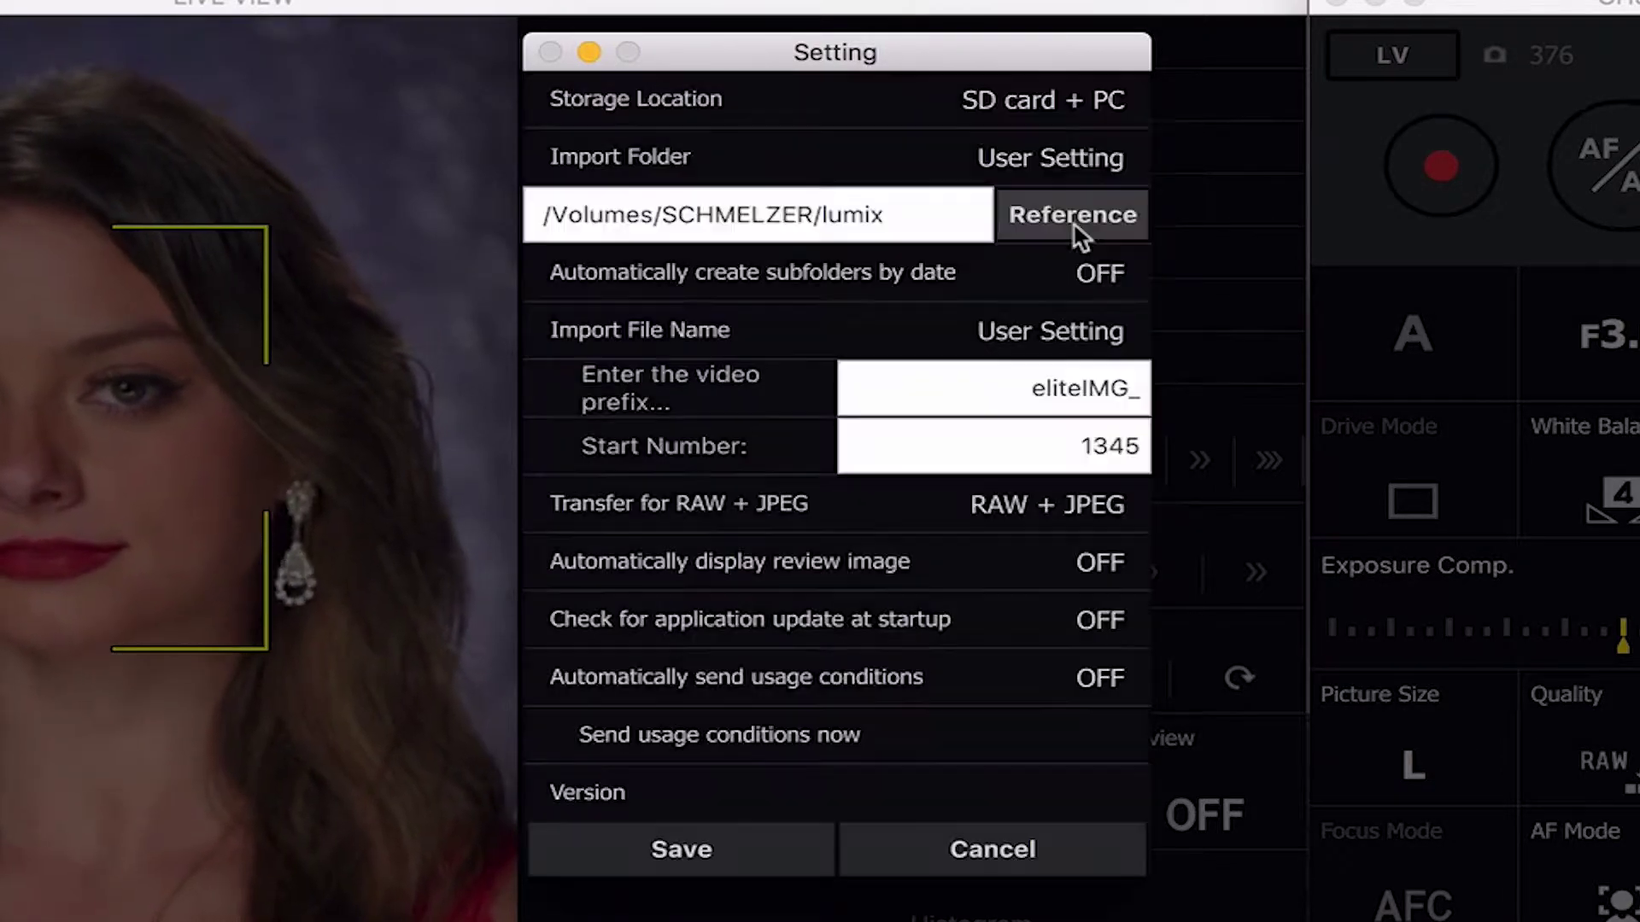
pyautogui.click(1090, 109)
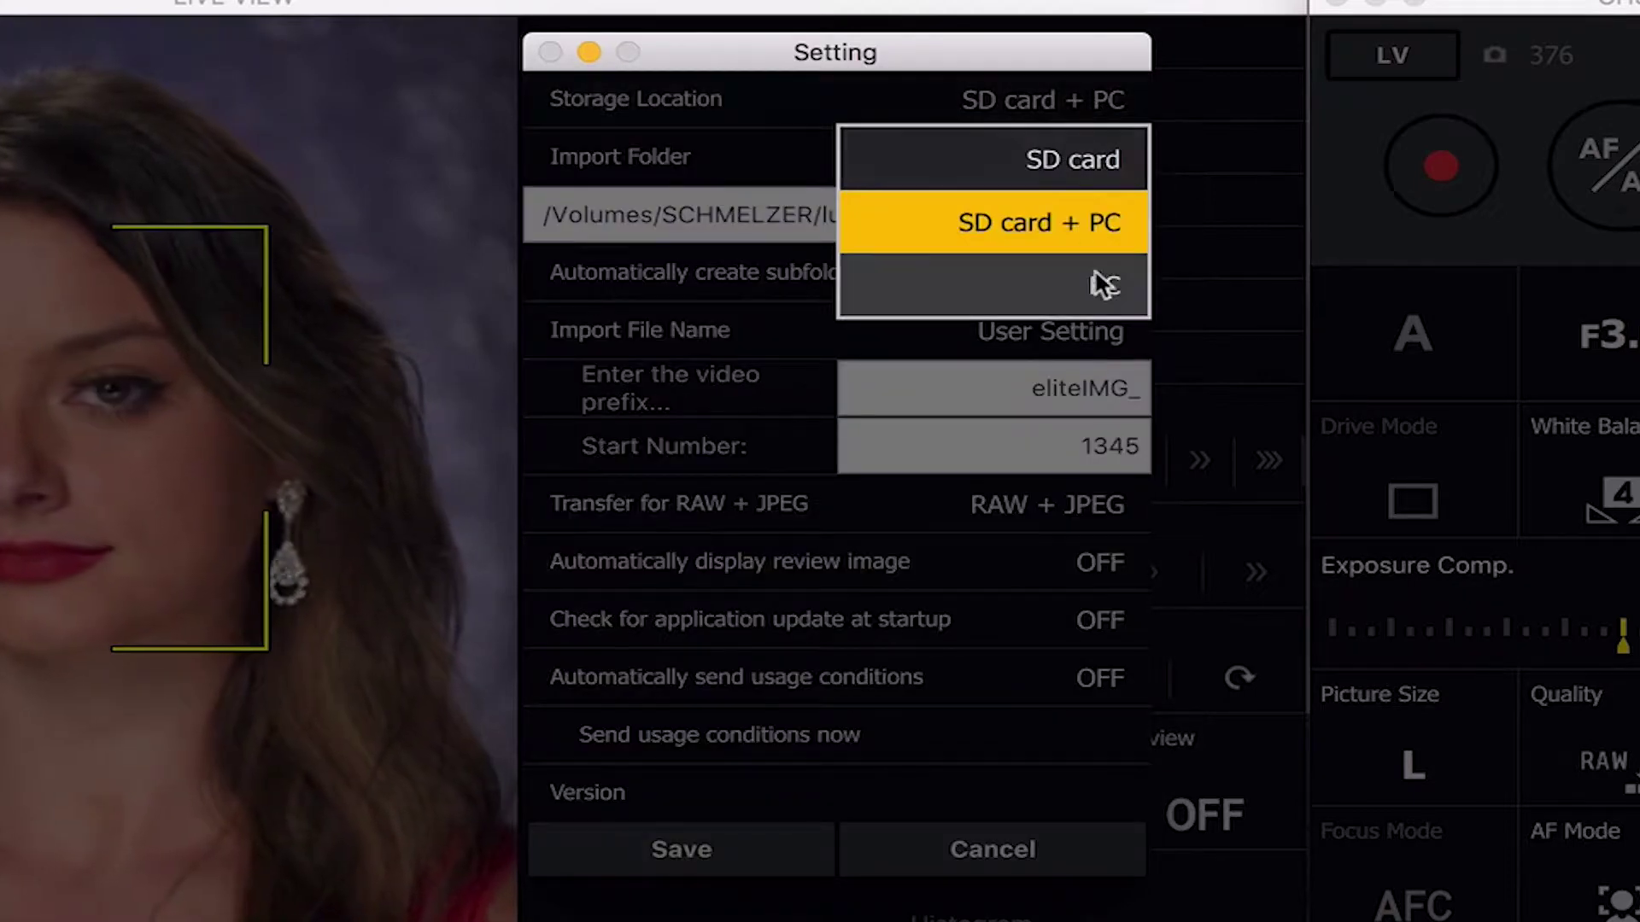
pyautogui.click(1103, 287)
pyautogui.click(1074, 94)
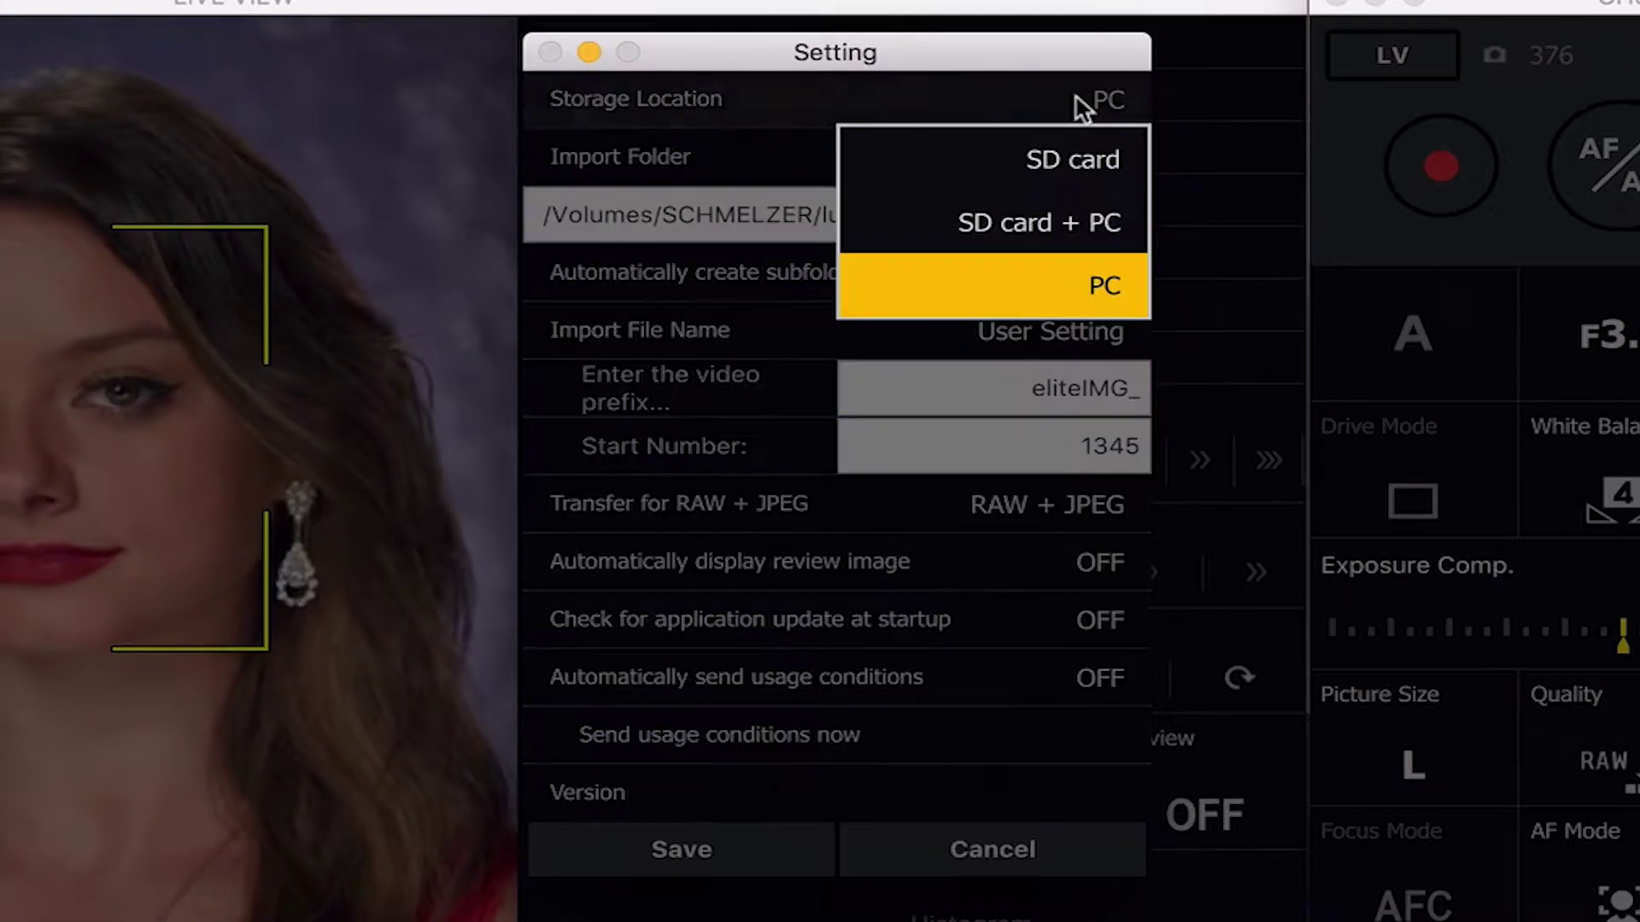
pyautogui.click(1043, 213)
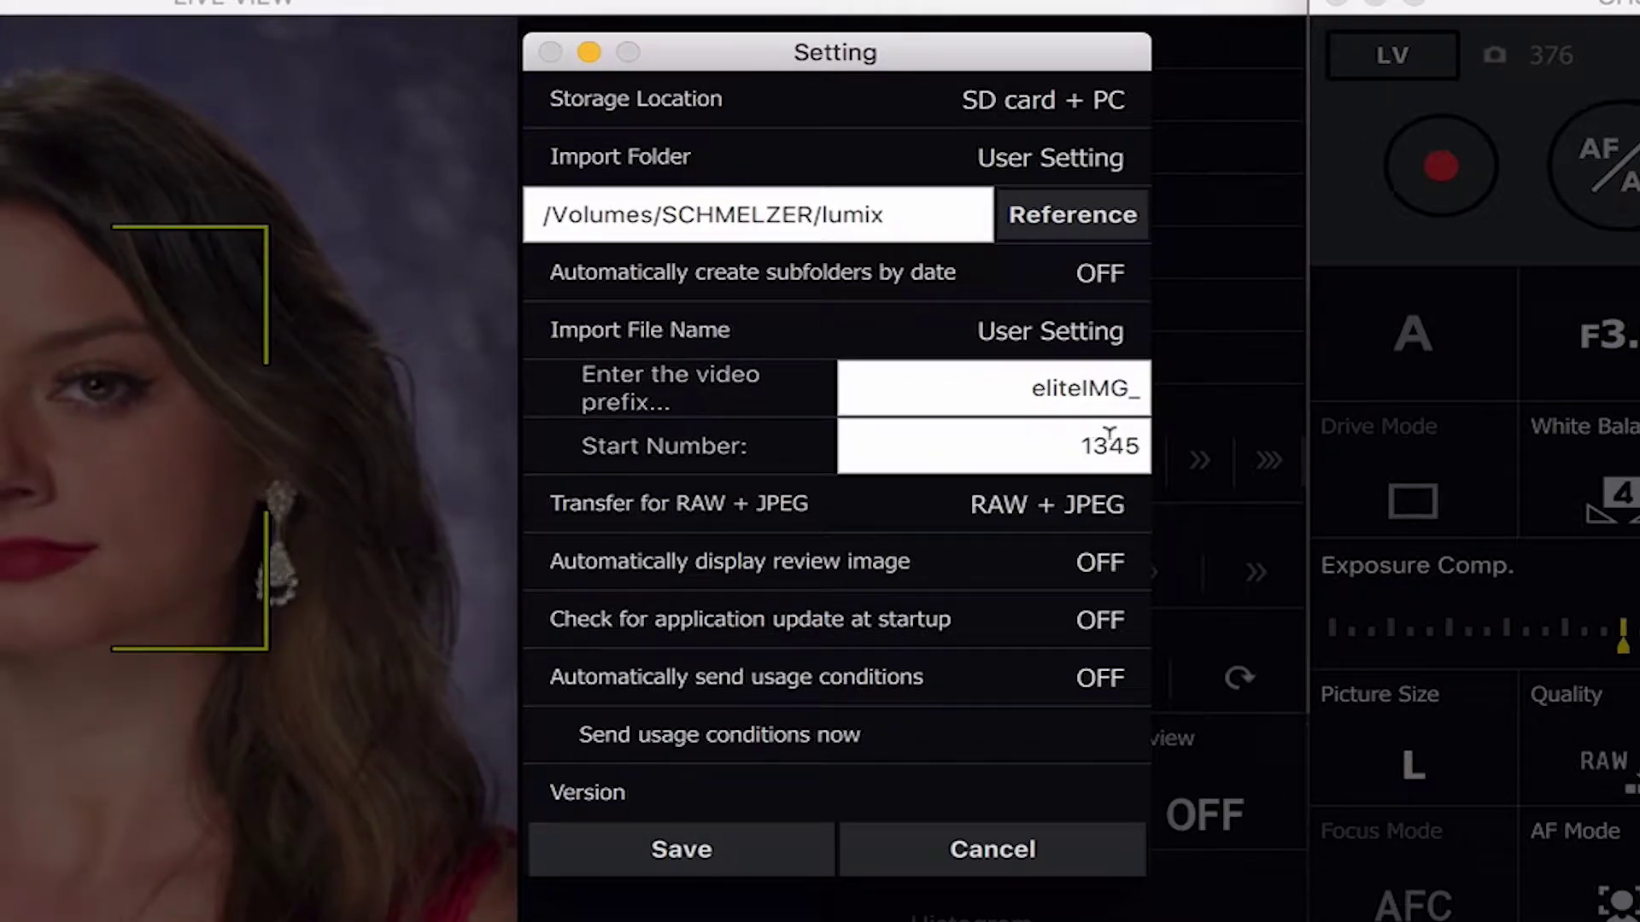
pyautogui.click(965, 503)
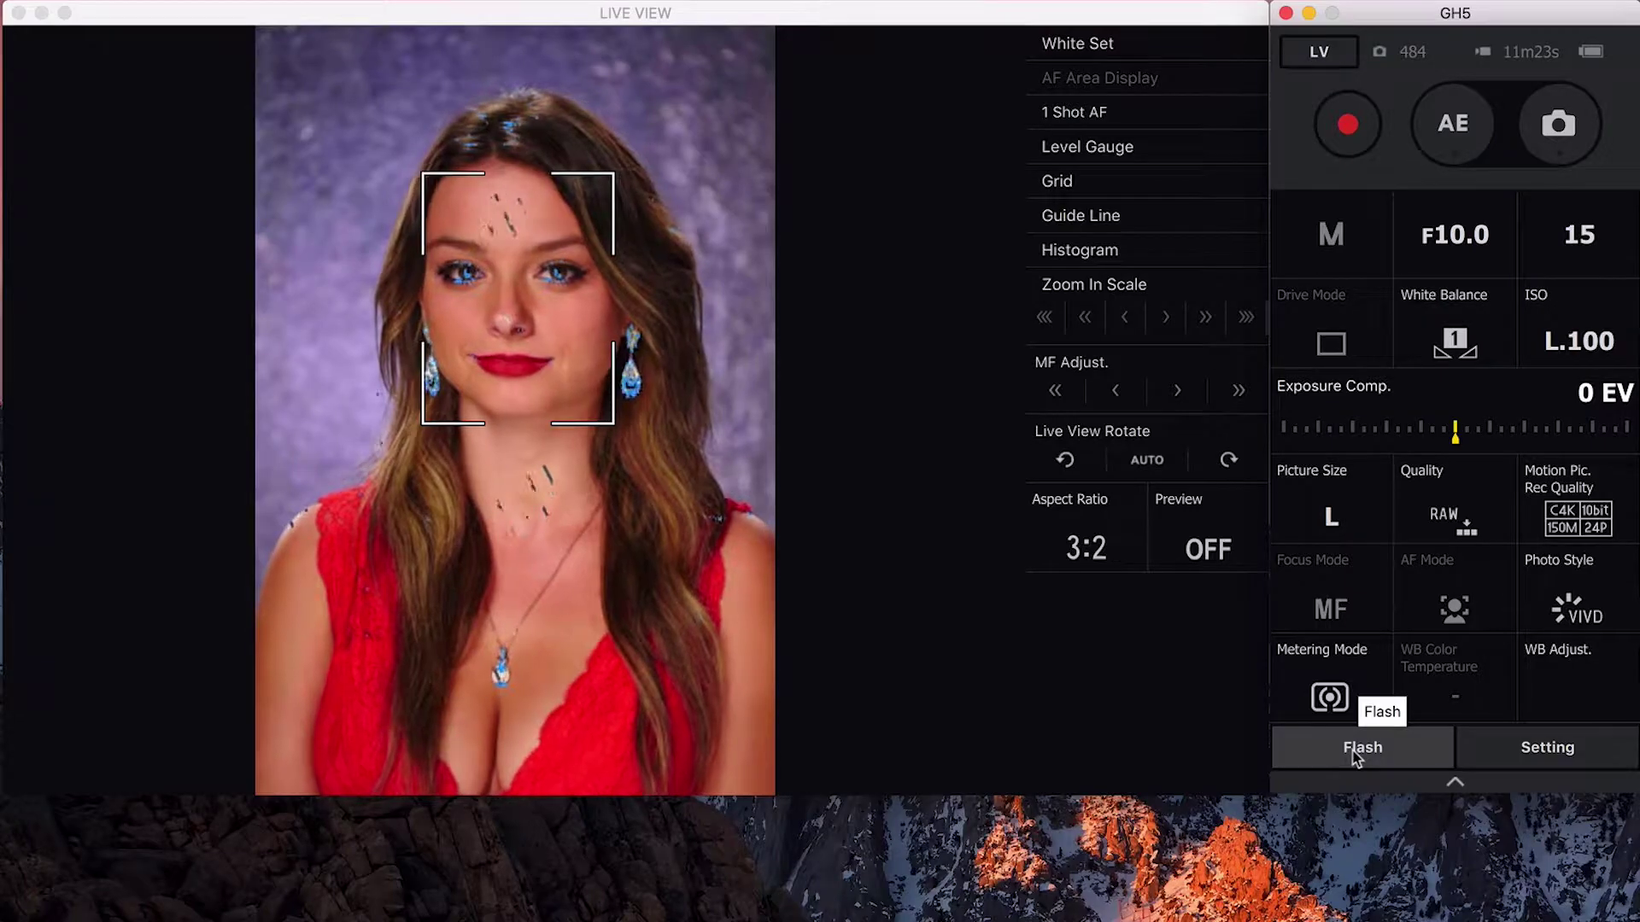
# - Review the Flash window's wireless settings and take a flash portrait
pyautogui.click(1362, 748)
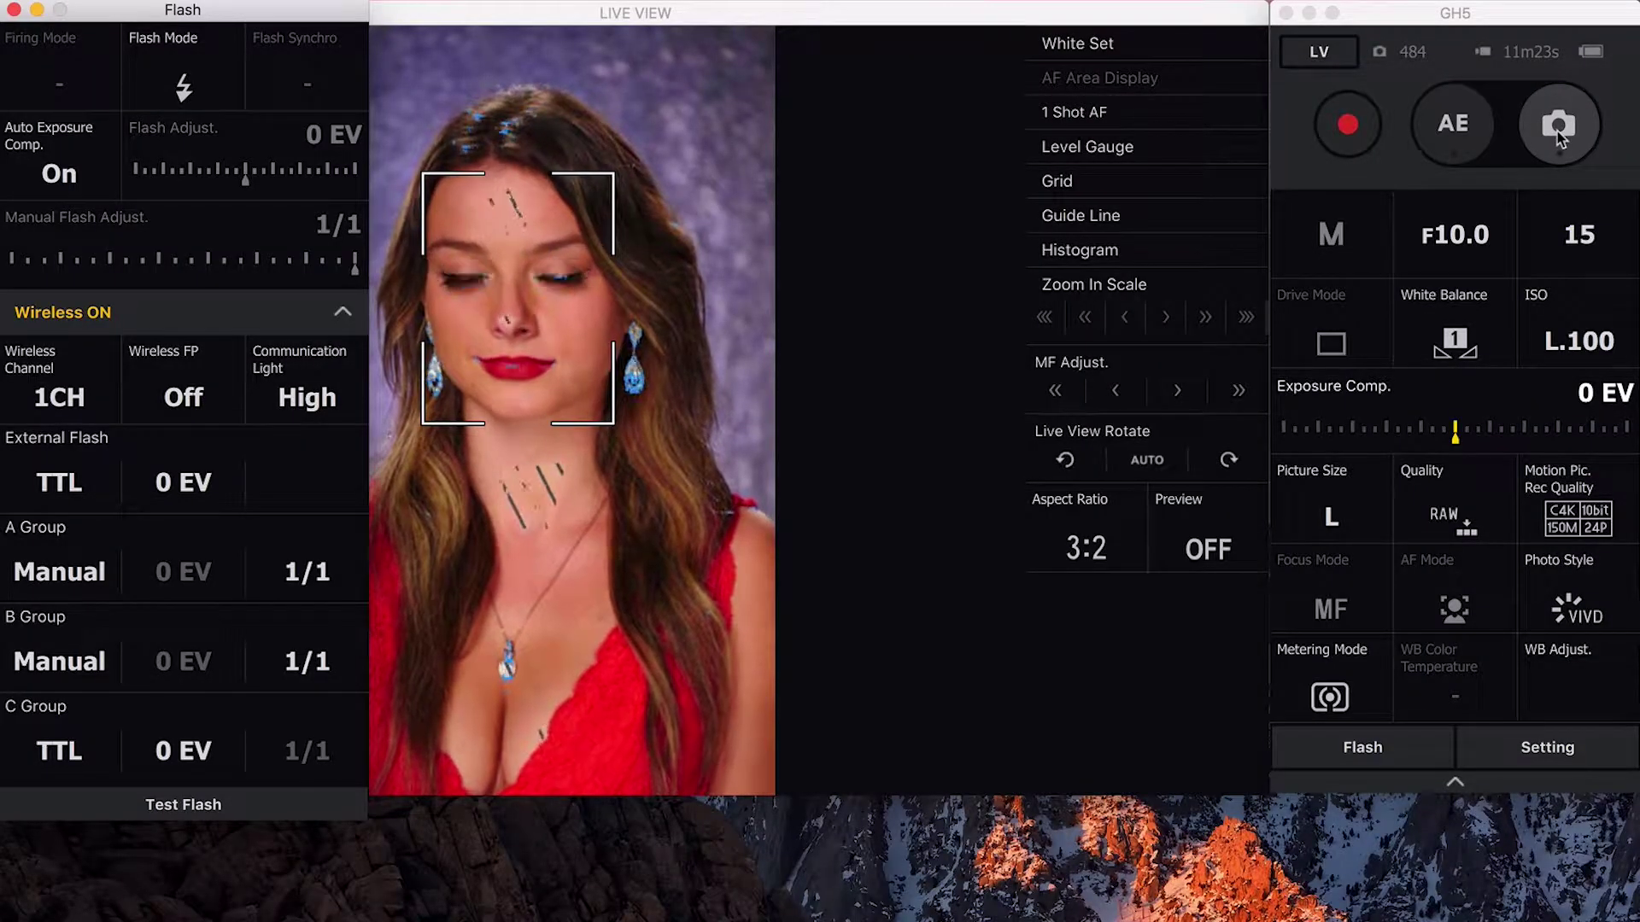
pyautogui.click(1559, 132)
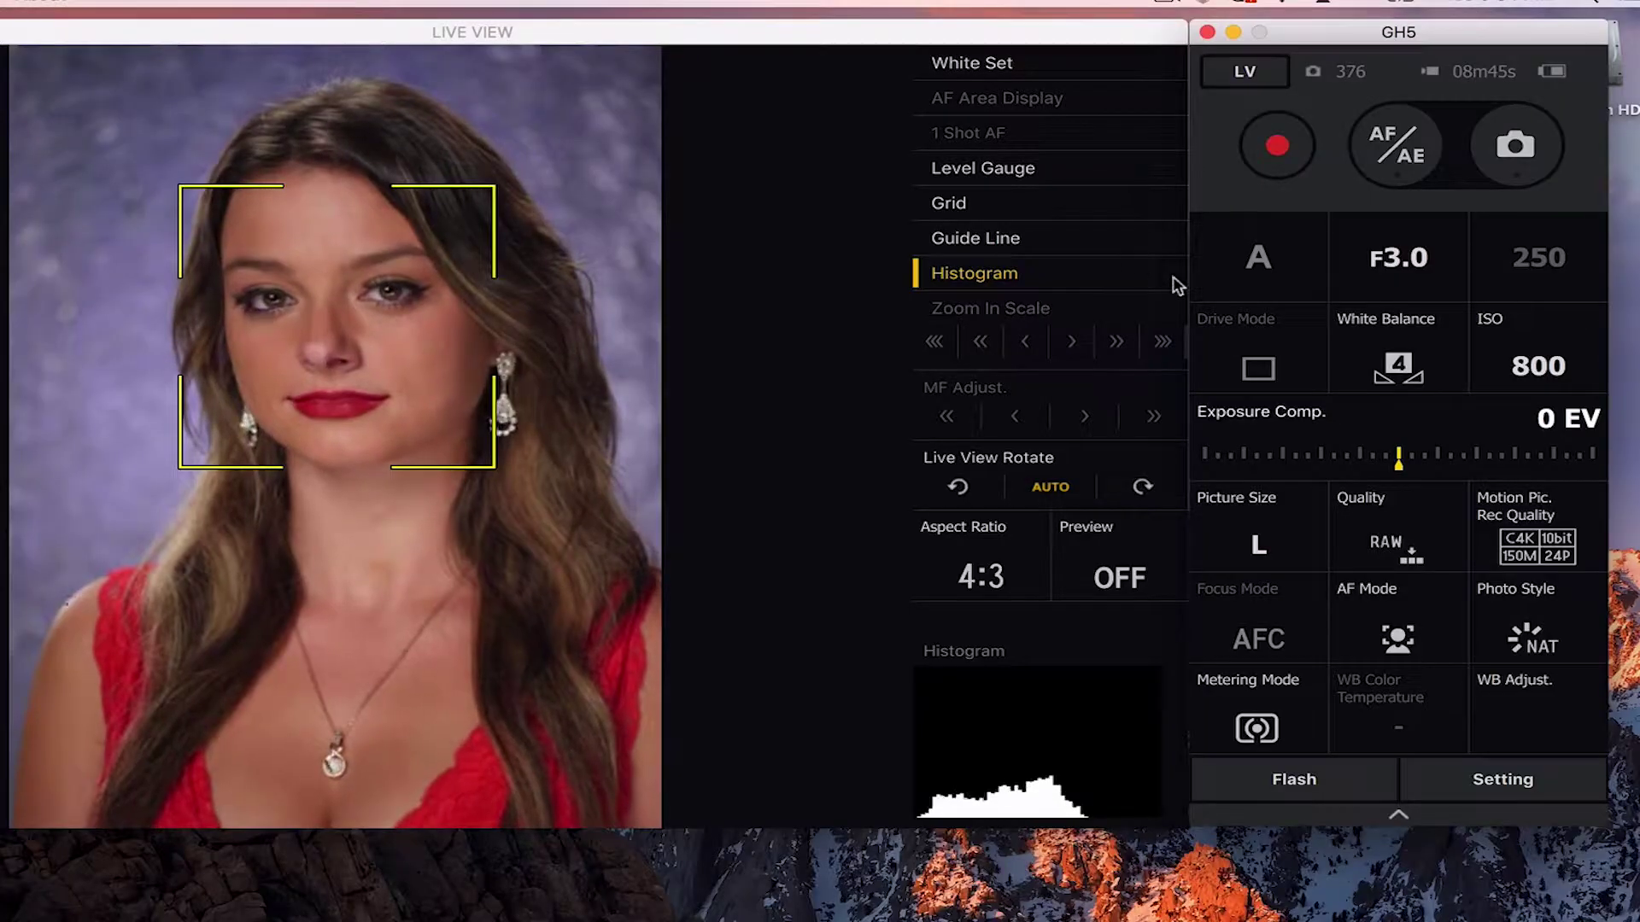
# - Show the level gauge and a live-view grid with 20 horizontal and 13 vertical lines
pyautogui.click(841, 27)
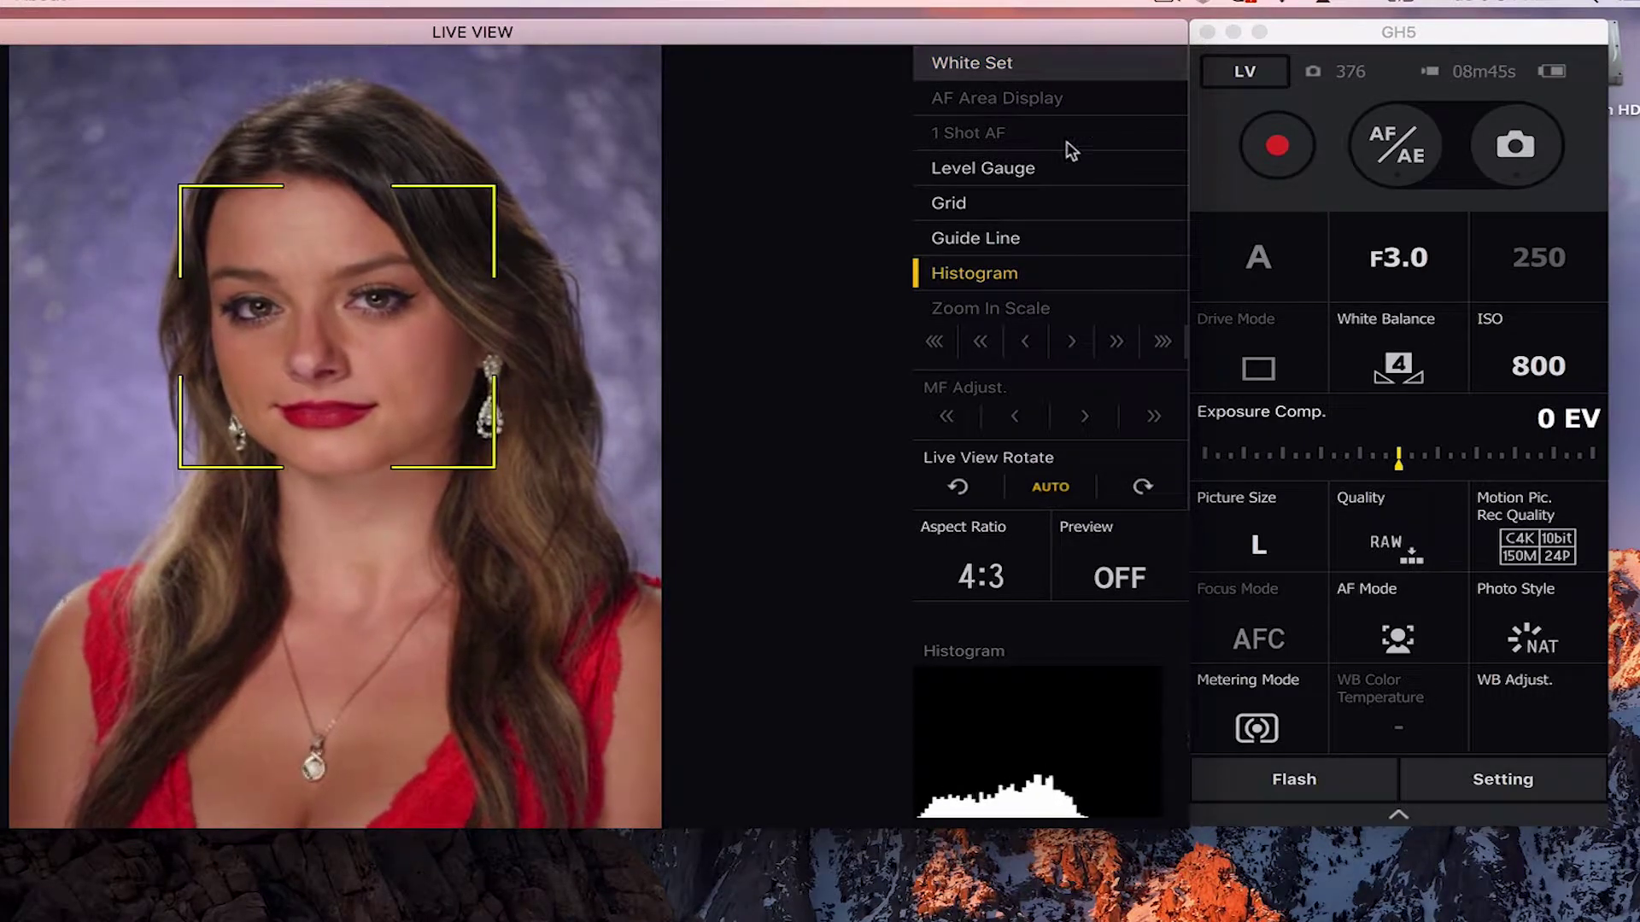
pyautogui.click(1000, 169)
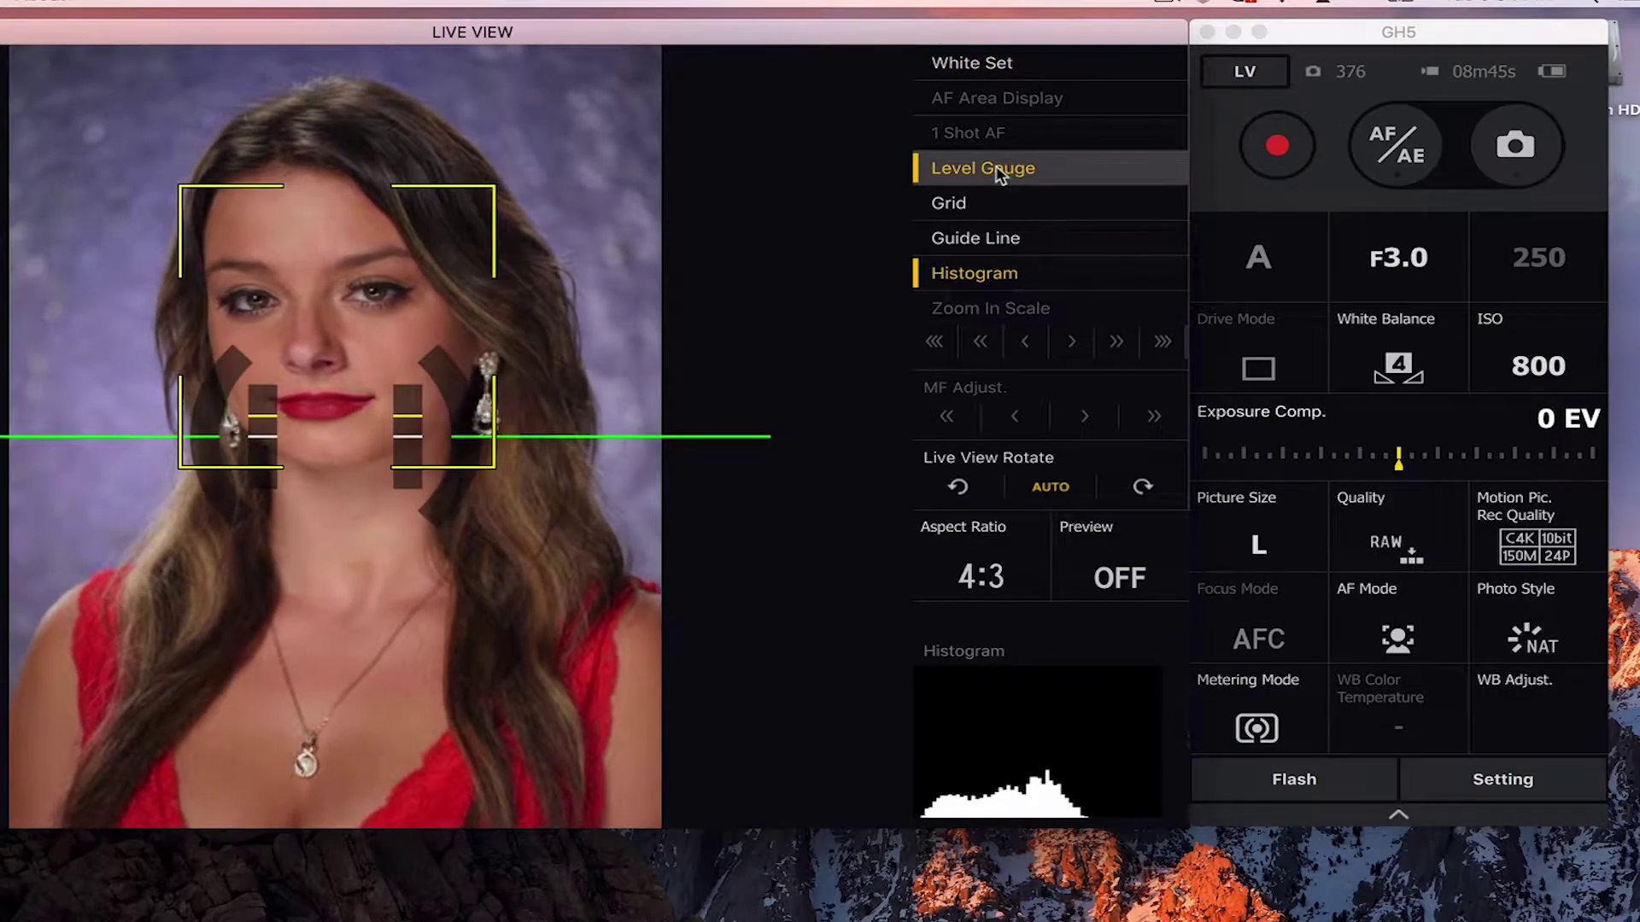
pyautogui.click(999, 212)
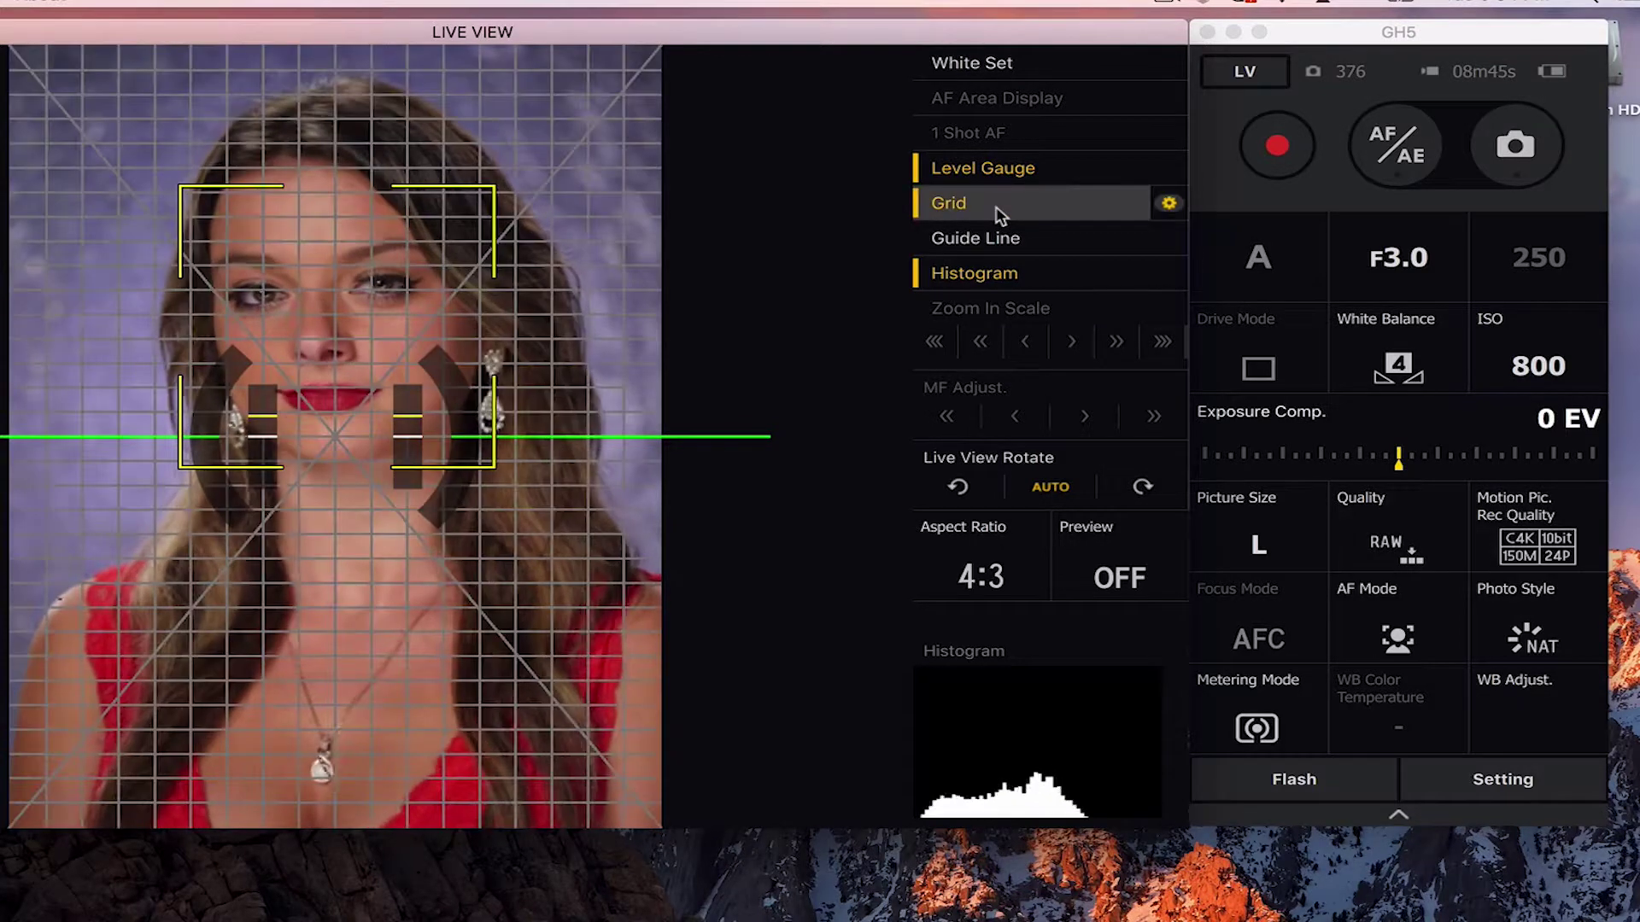
pyautogui.click(1170, 205)
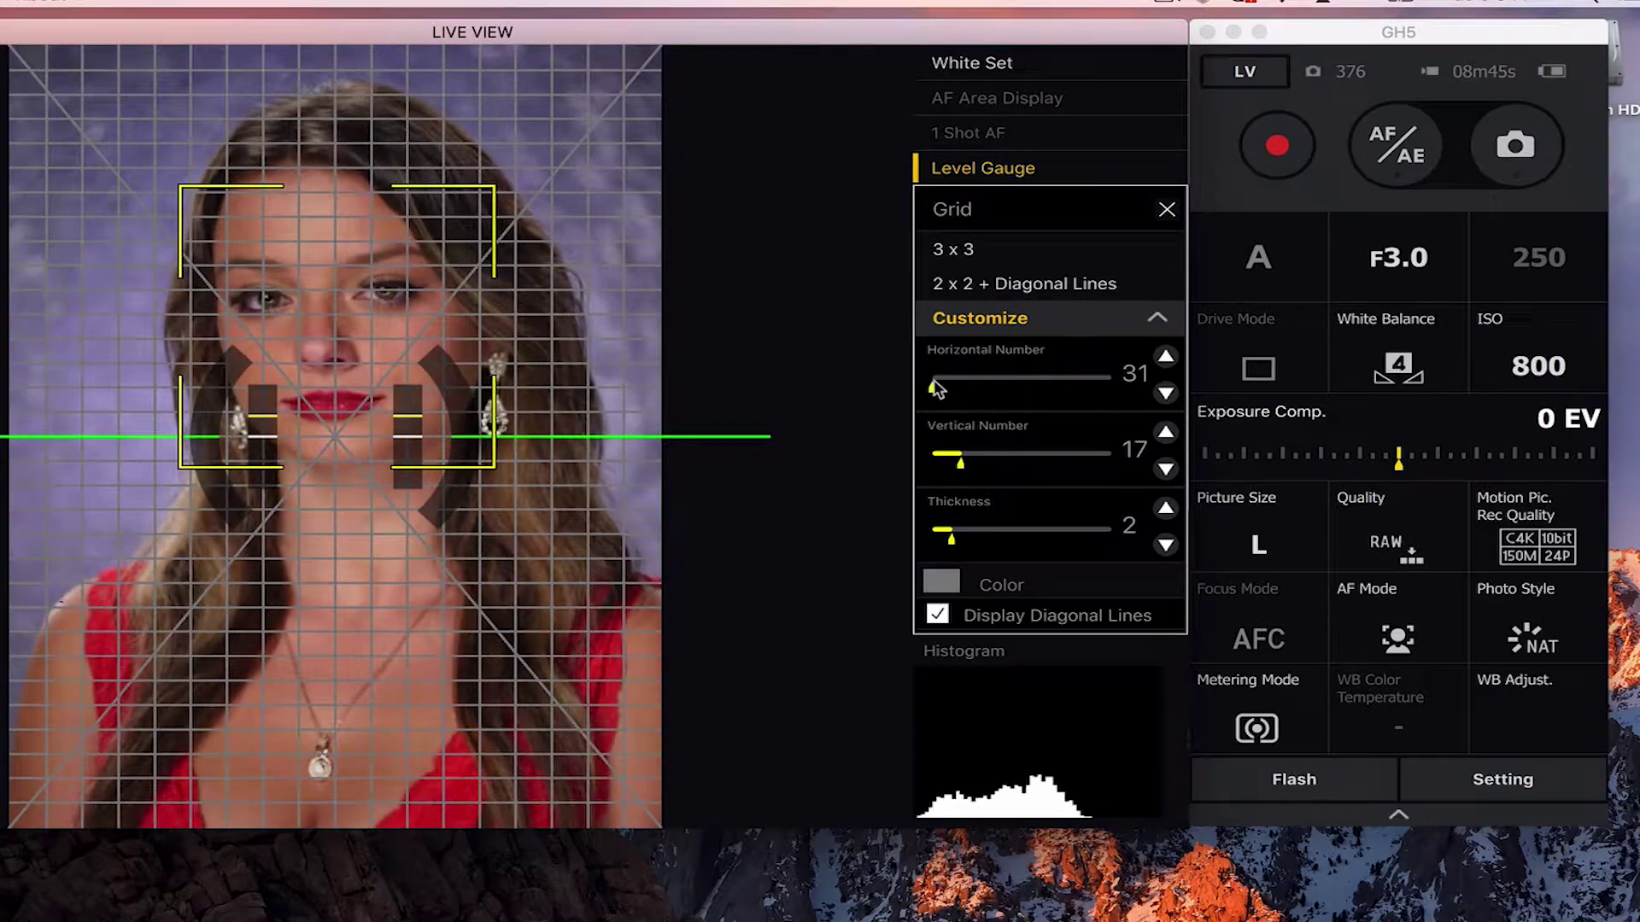
pyautogui.moveTo(976, 383); pyautogui.dragTo(966, 384)
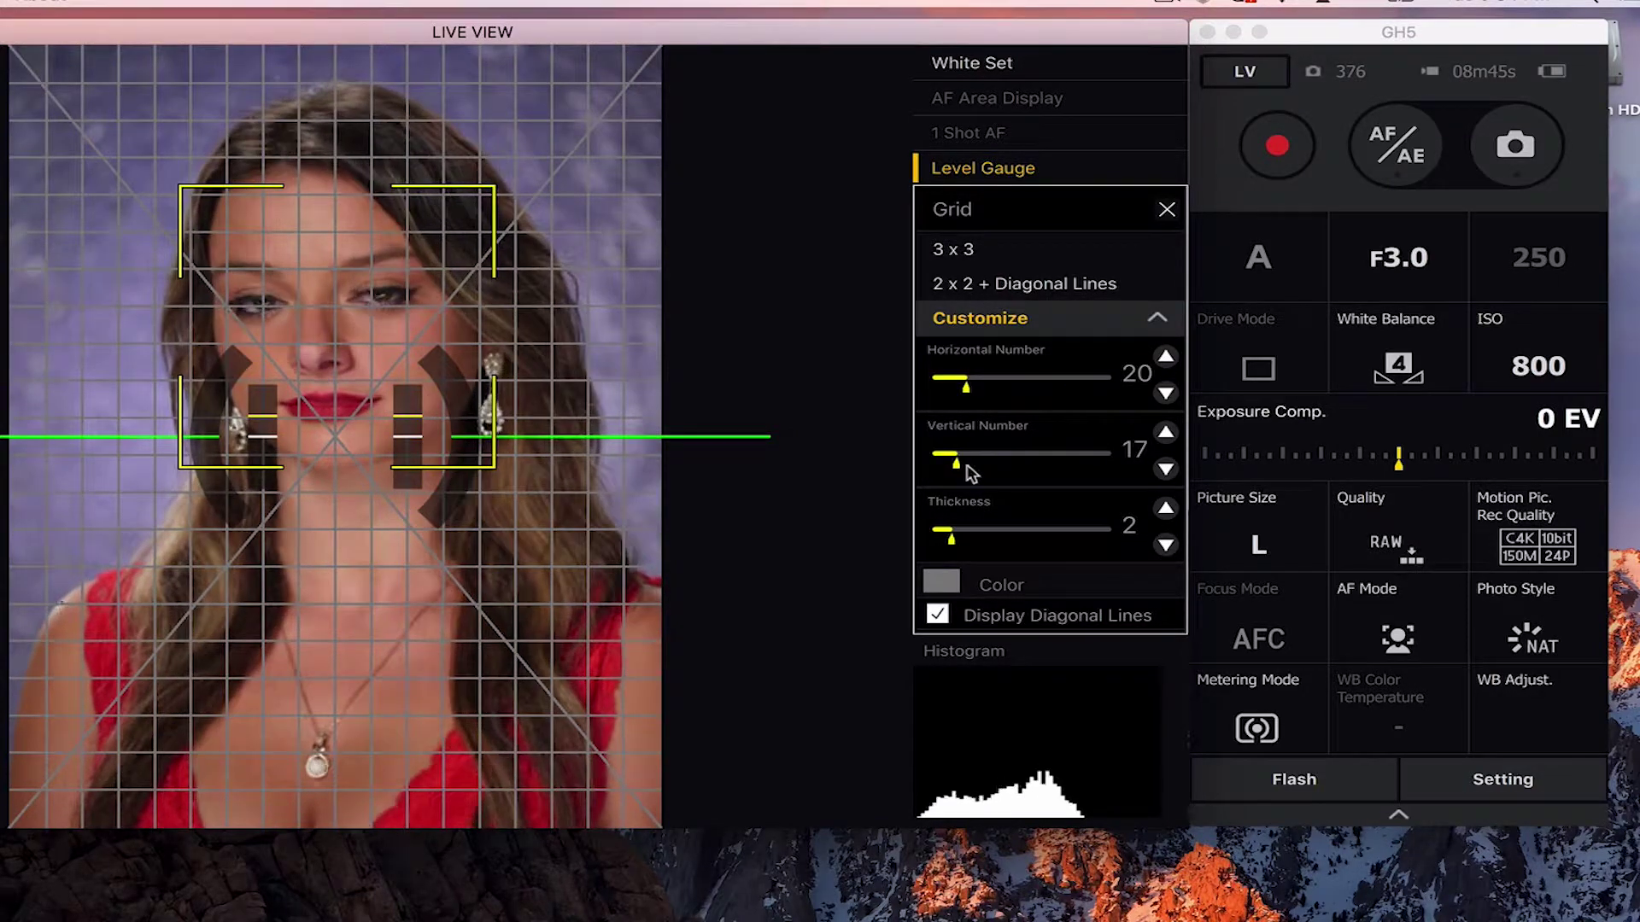
pyautogui.moveTo(942, 467); pyautogui.dragTo(953, 464)
pyautogui.click(1167, 210)
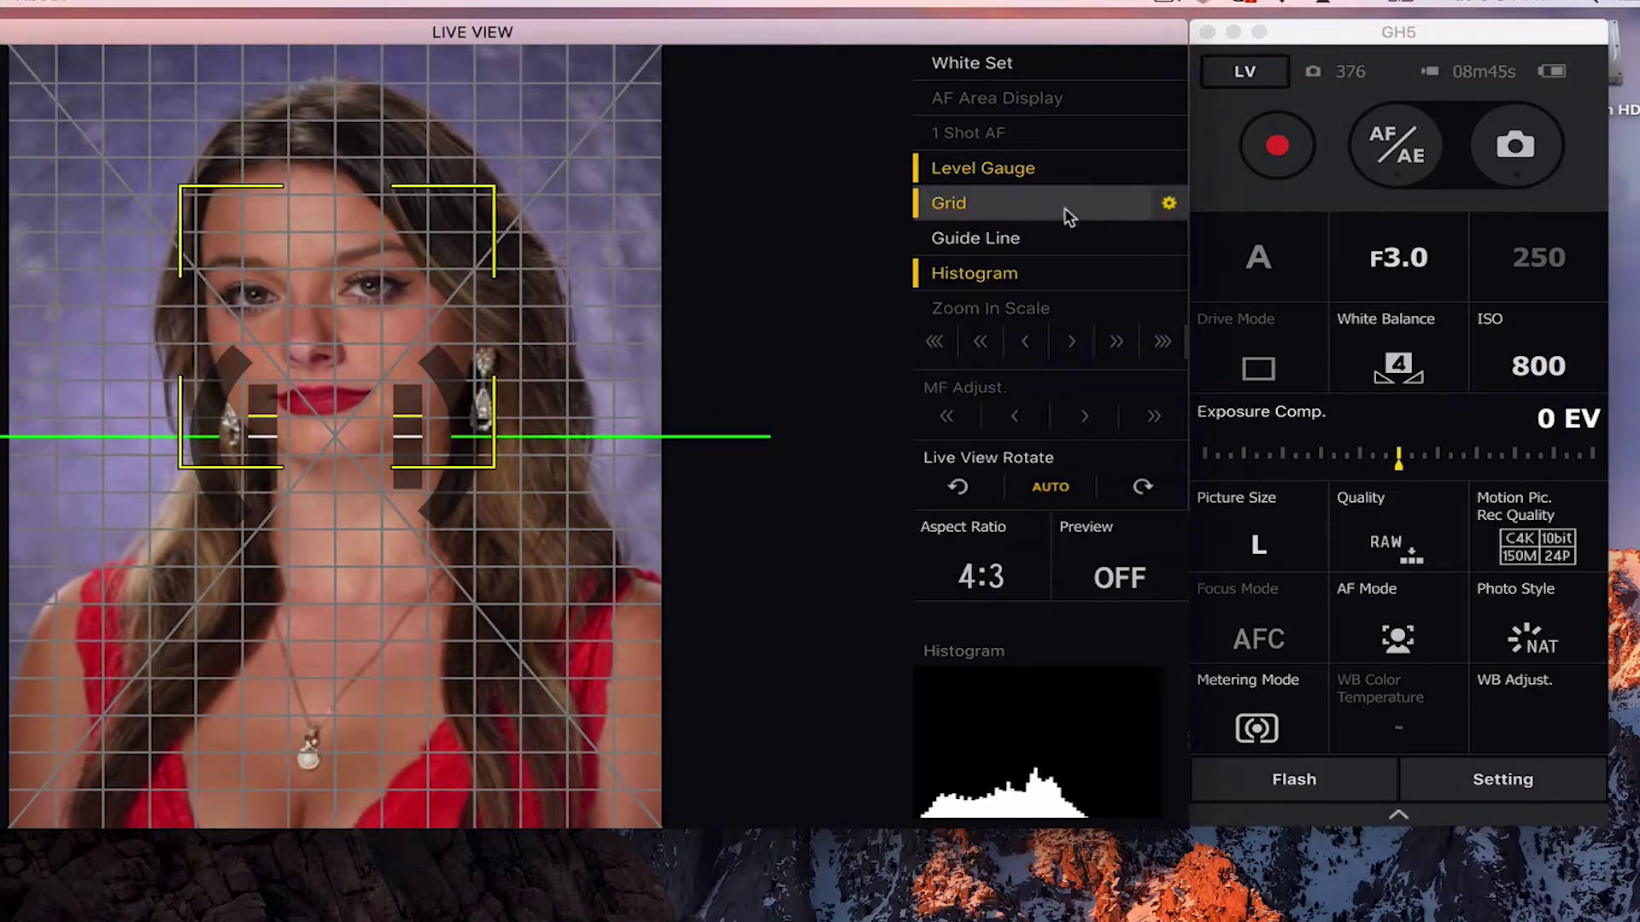
# - Turn on magenta guide lines, then switch the grid overlay off
pyautogui.click(1030, 239)
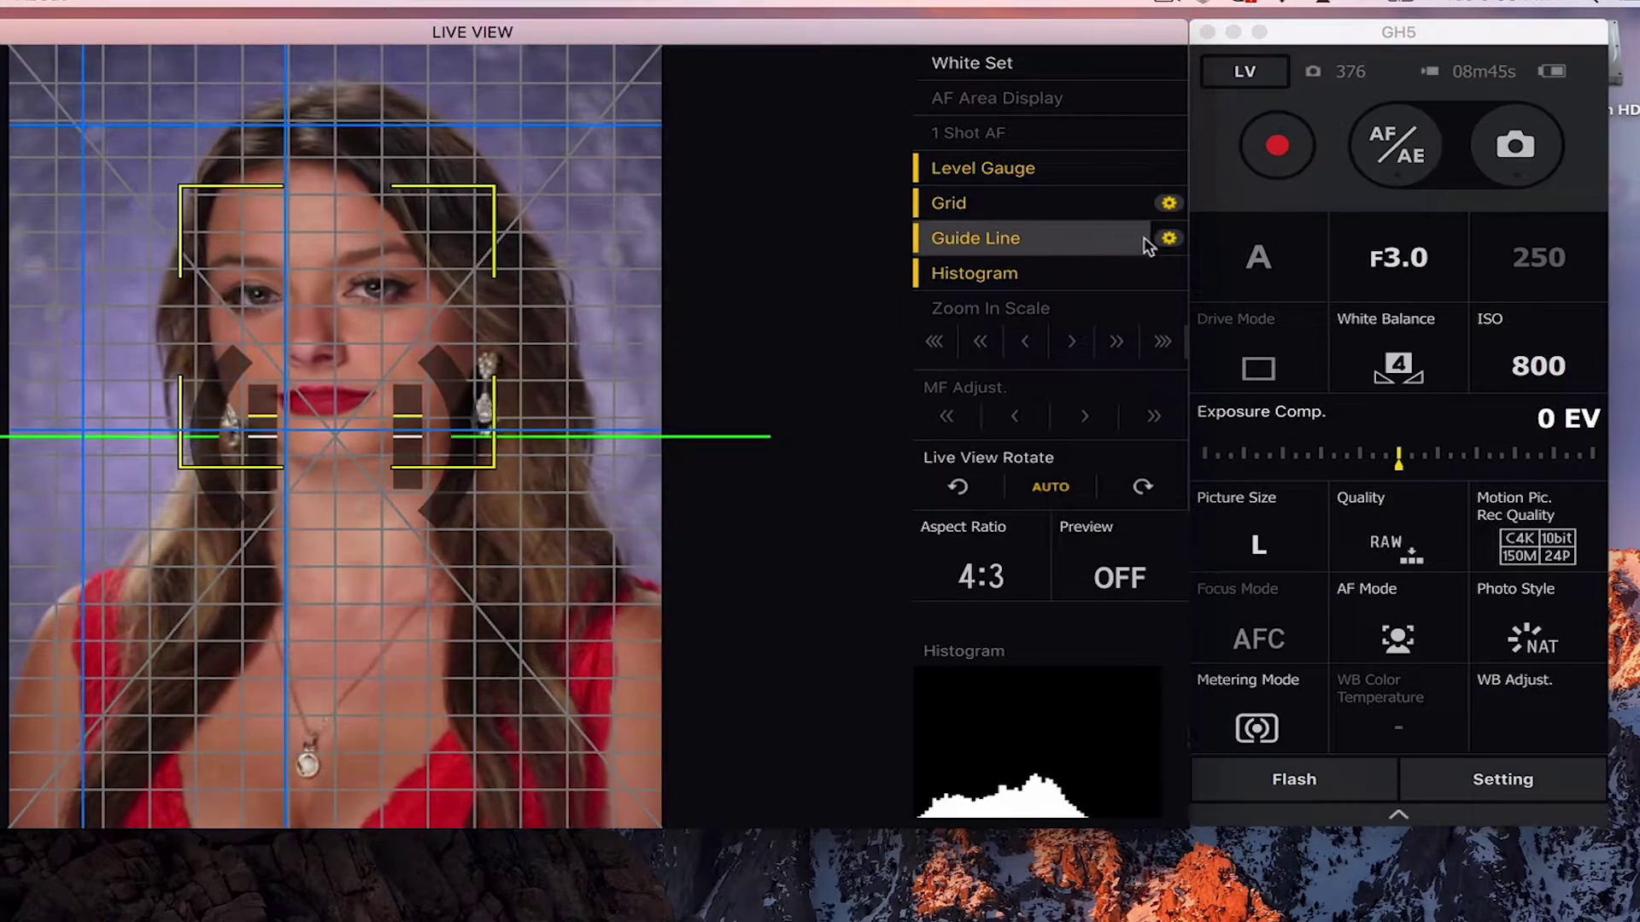
pyautogui.click(1167, 239)
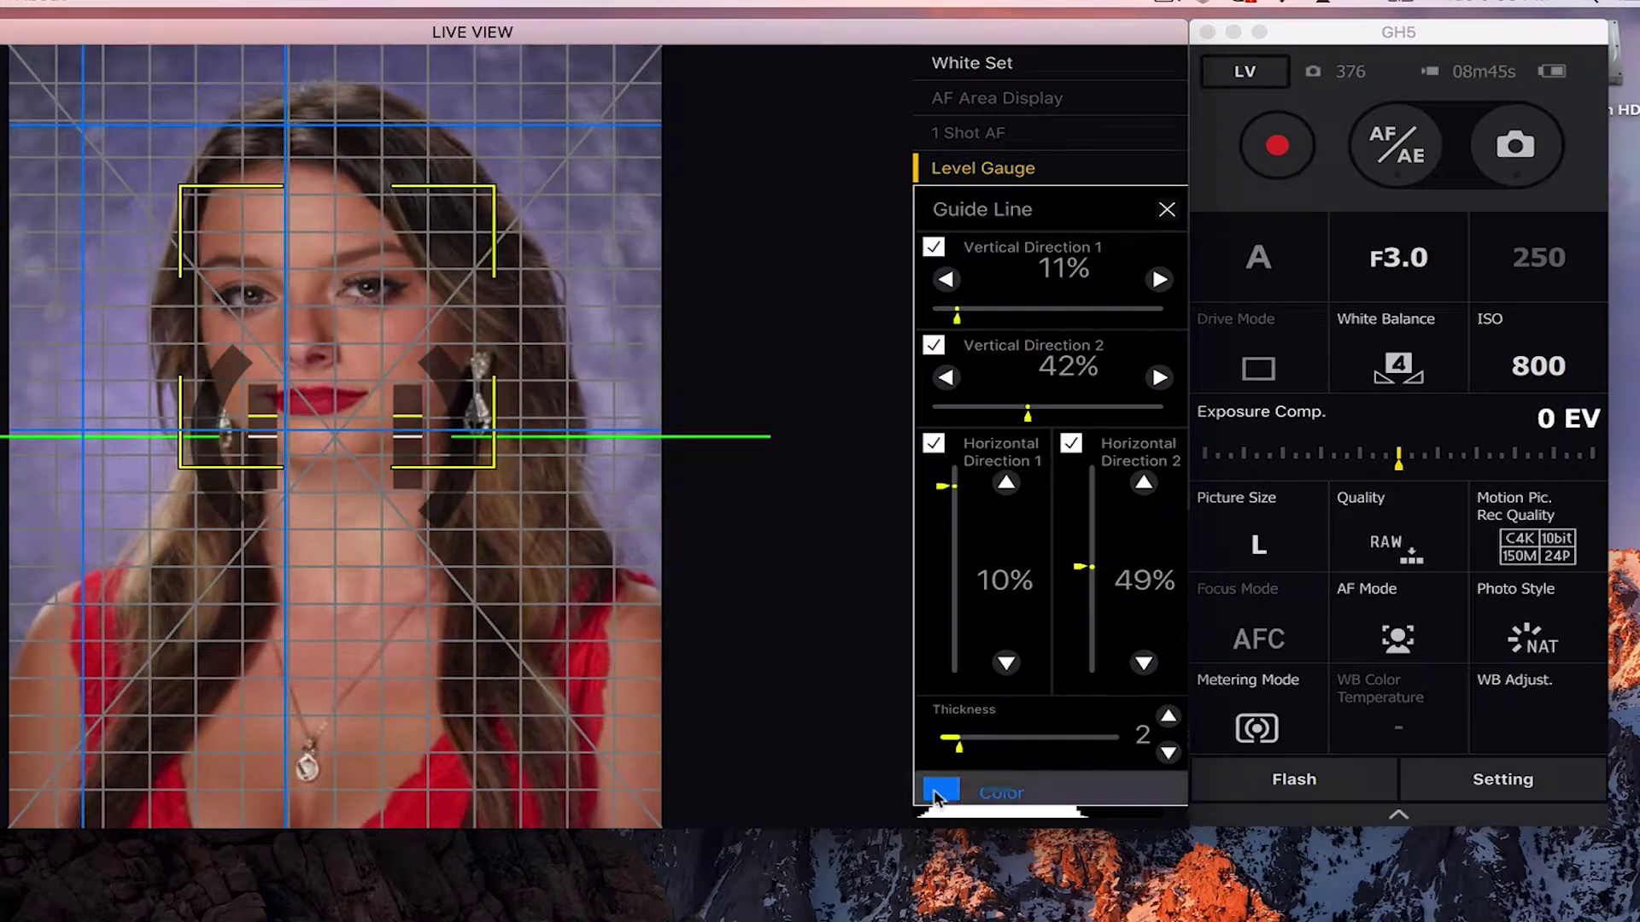
pyautogui.click(937, 793)
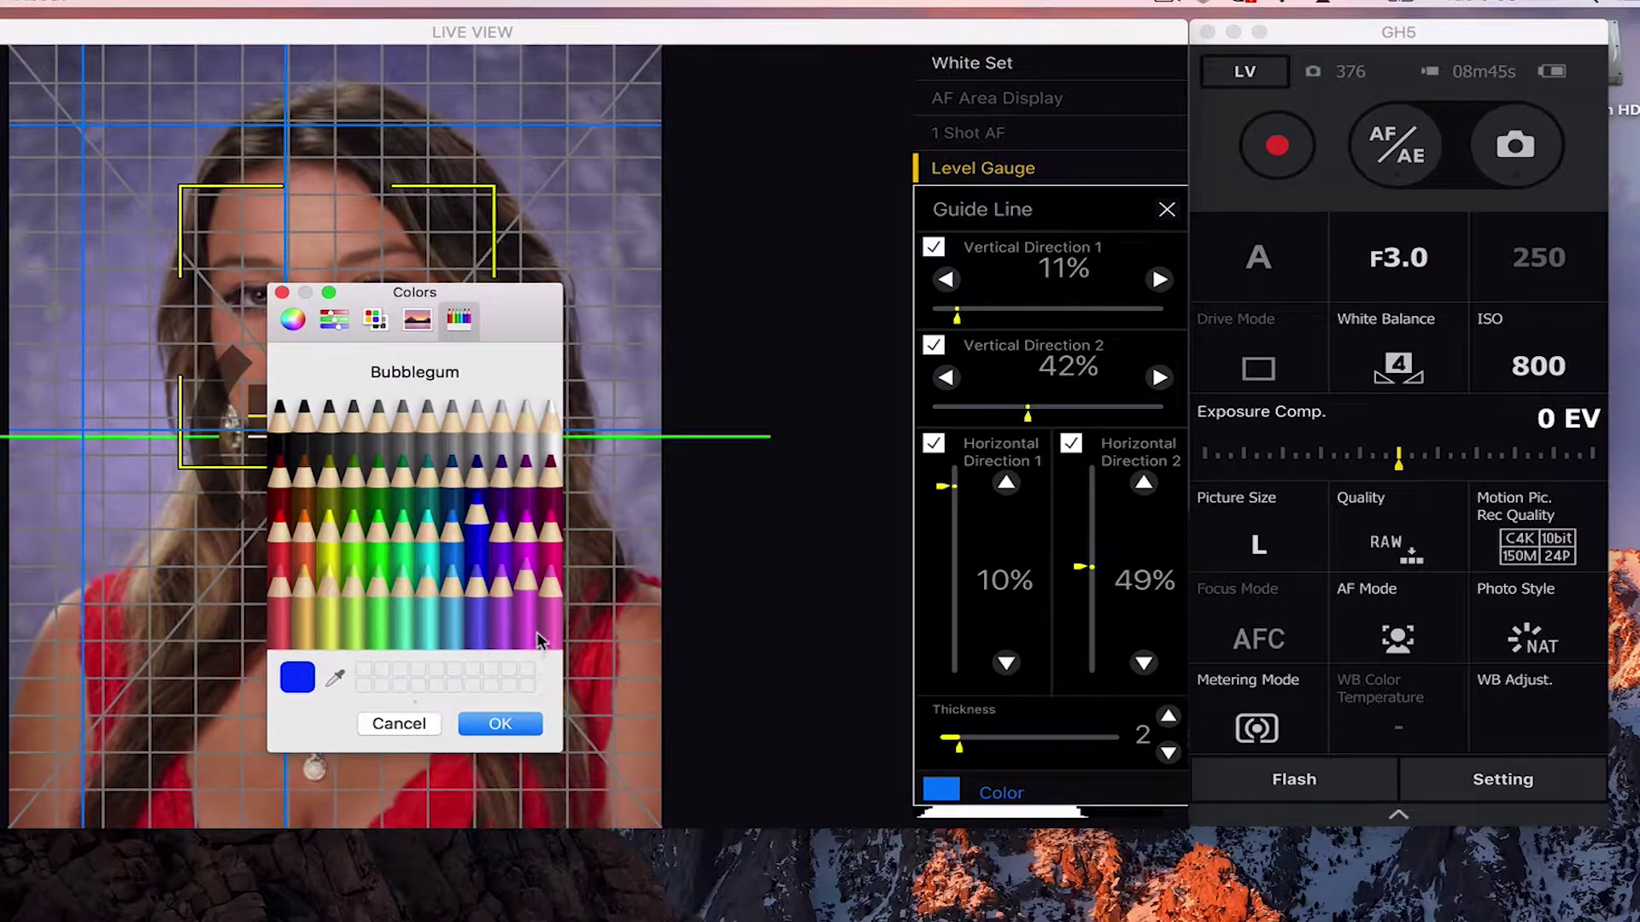
pyautogui.click(502, 725)
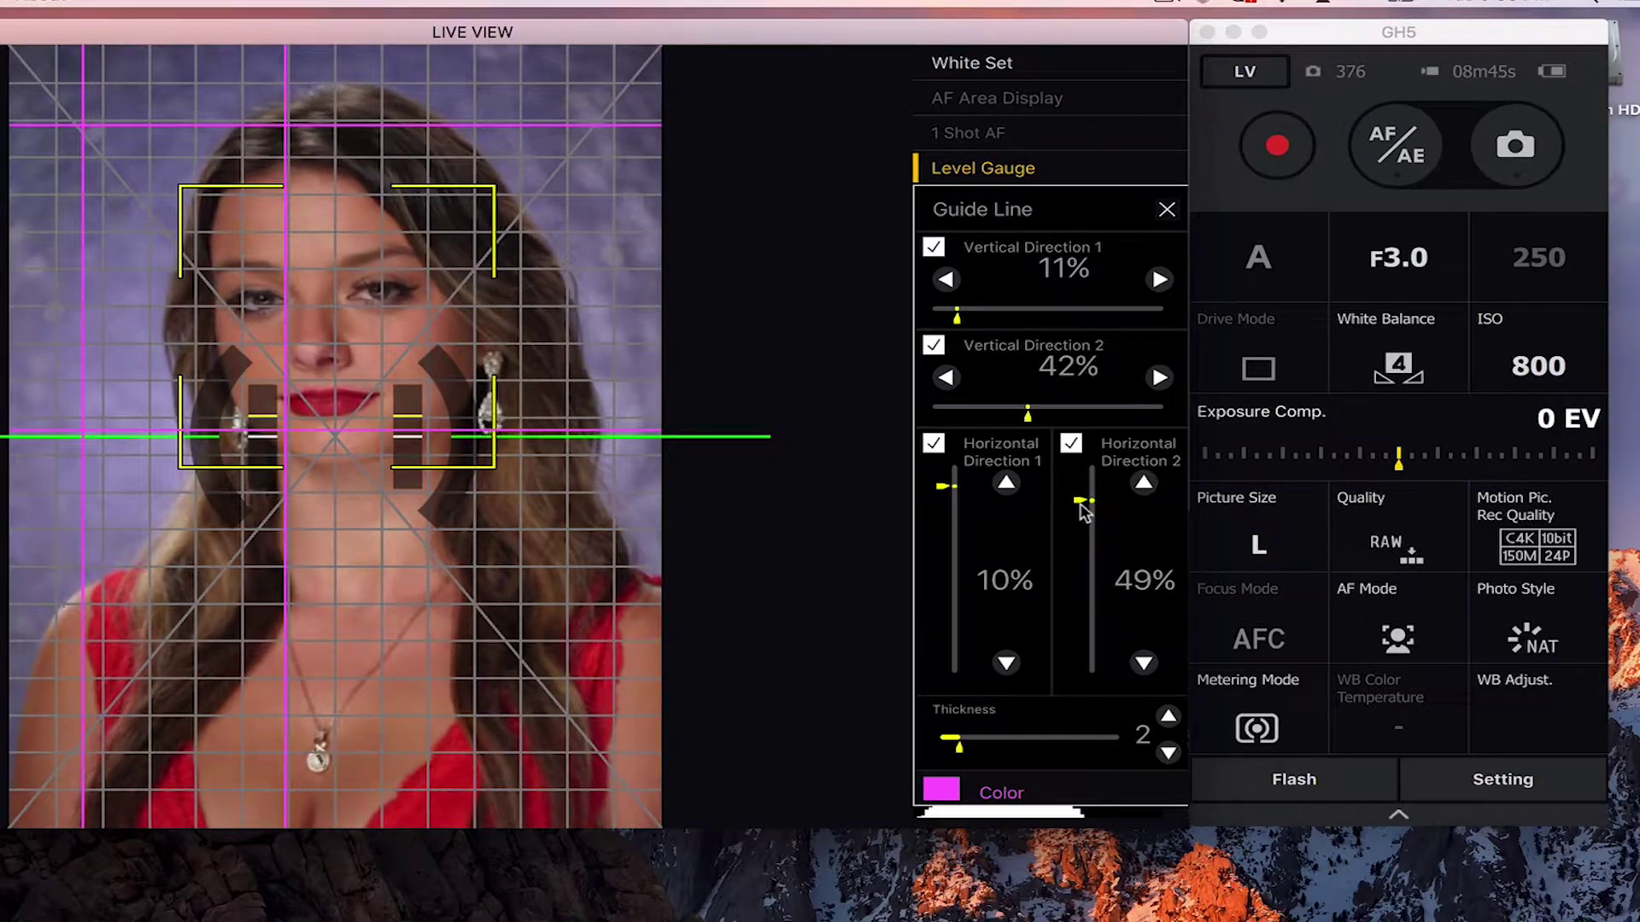
pyautogui.click(1166, 211)
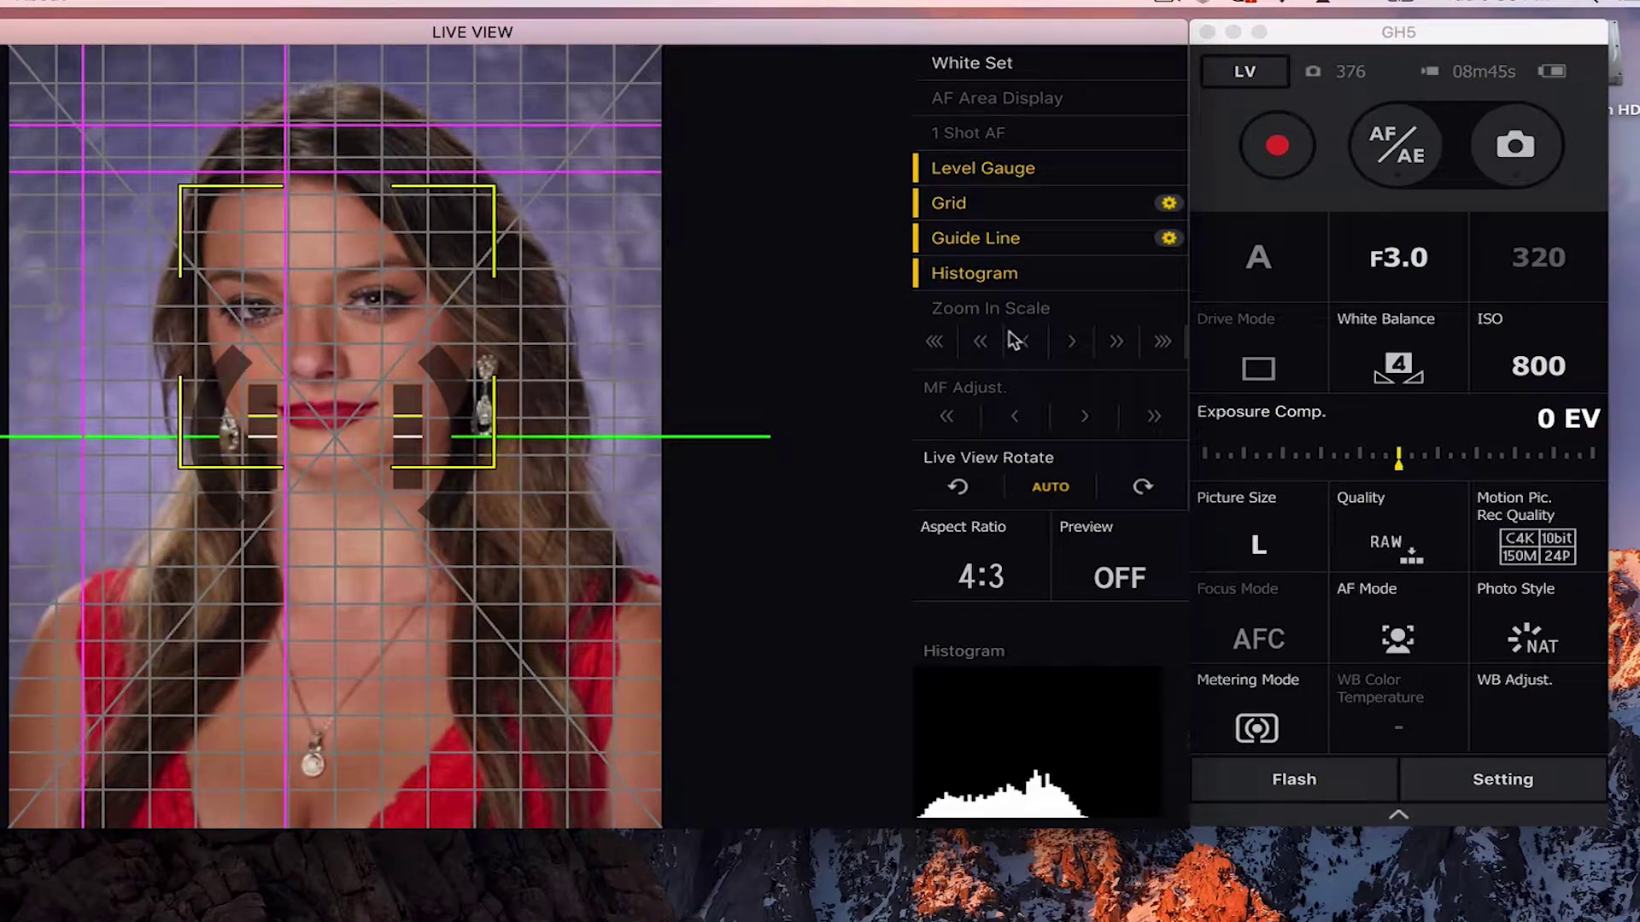
pyautogui.click(952, 206)
# - Turn off the level gauge, guide line and histogram overlays
pyautogui.click(969, 166)
pyautogui.click(966, 237)
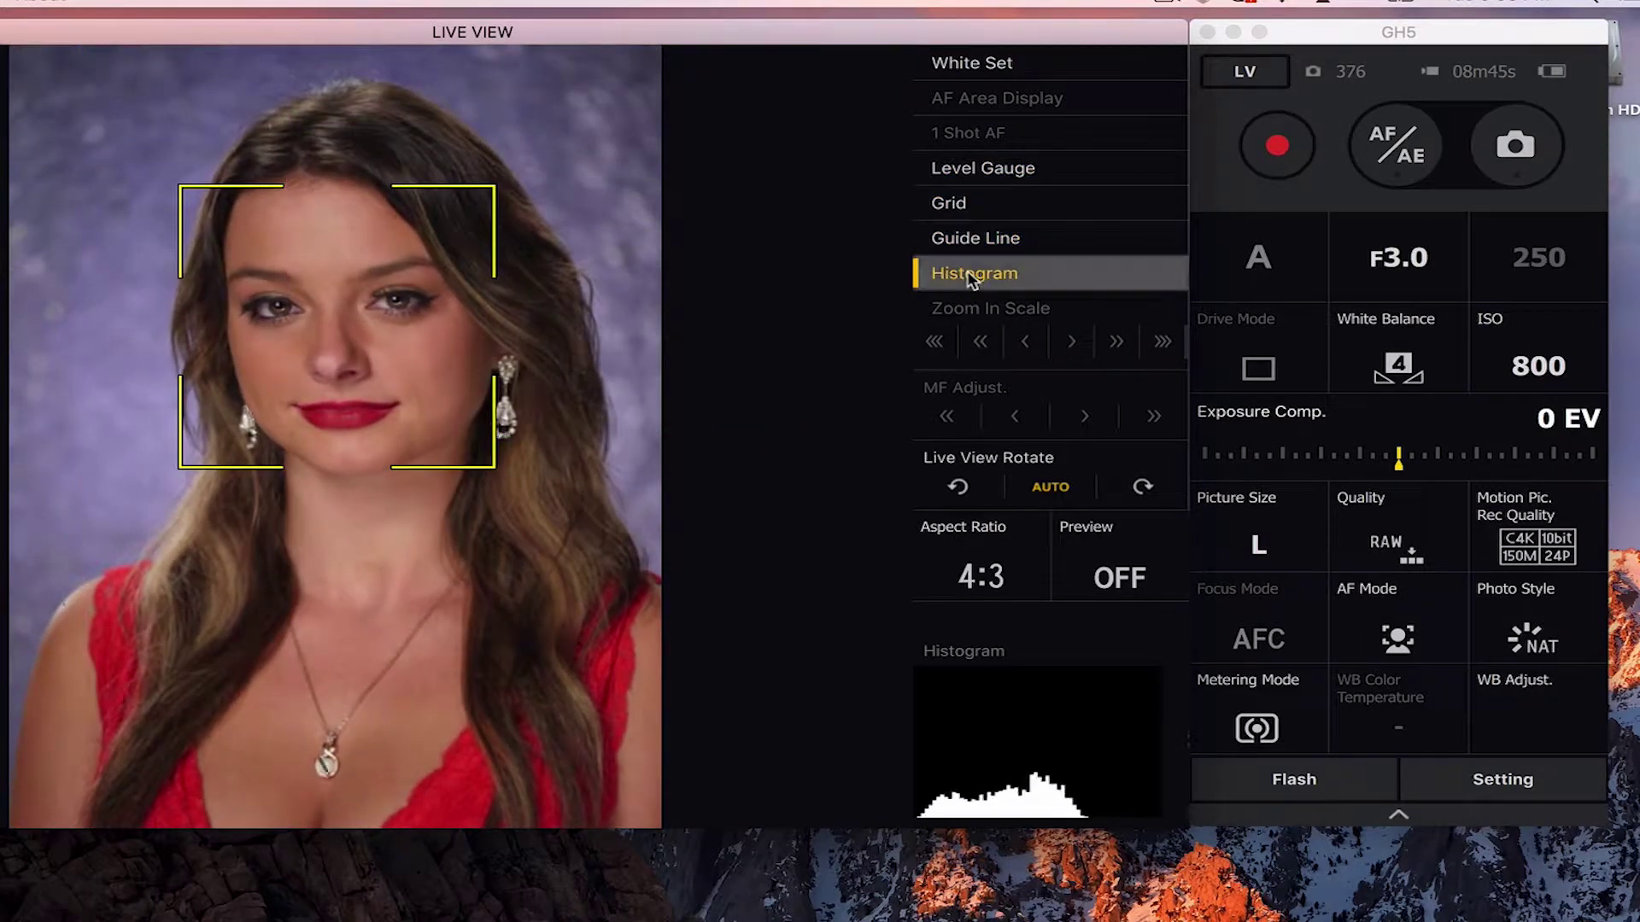
pyautogui.click(972, 275)
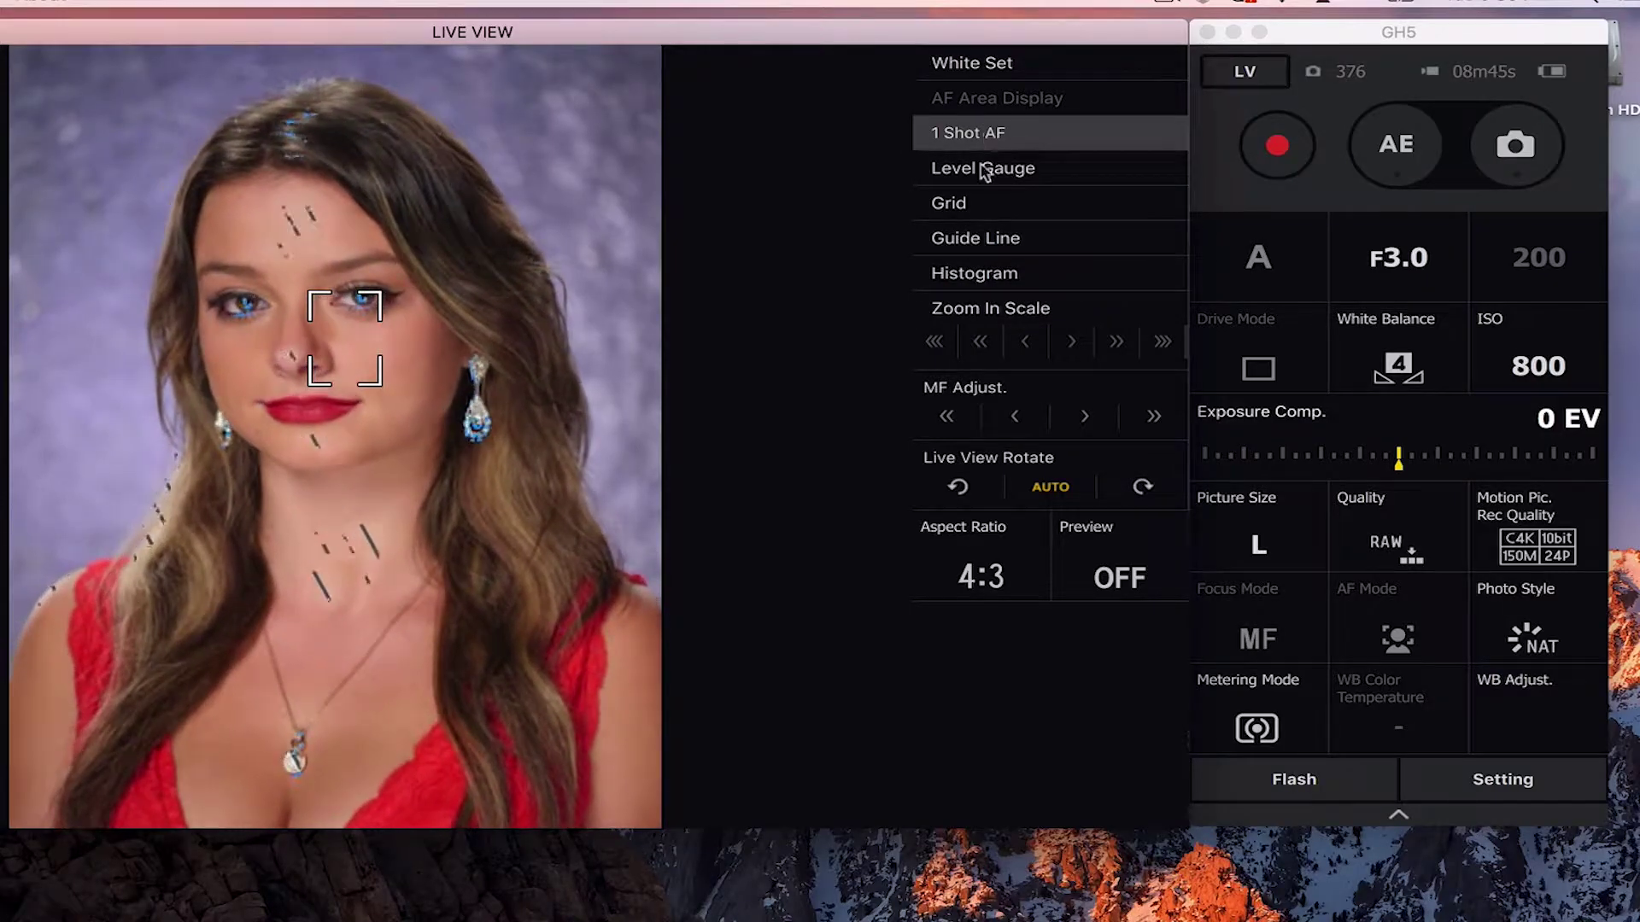
# - Run 1 Shot AF twice on the model's face and capture a portrait
pyautogui.click(968, 138)
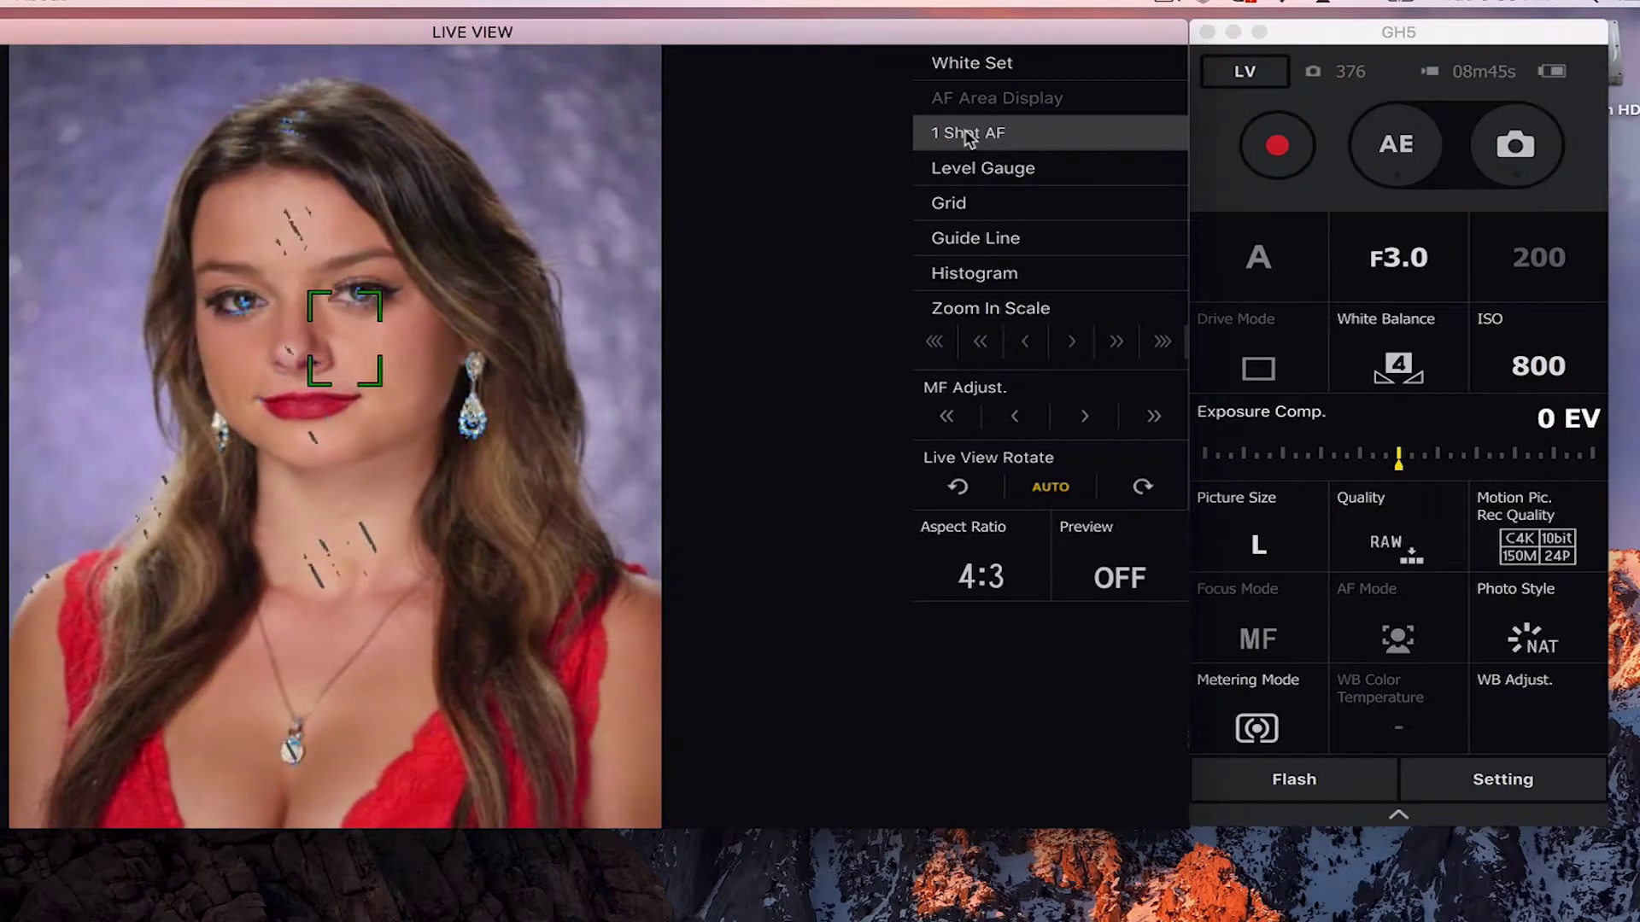
pyautogui.click(968, 138)
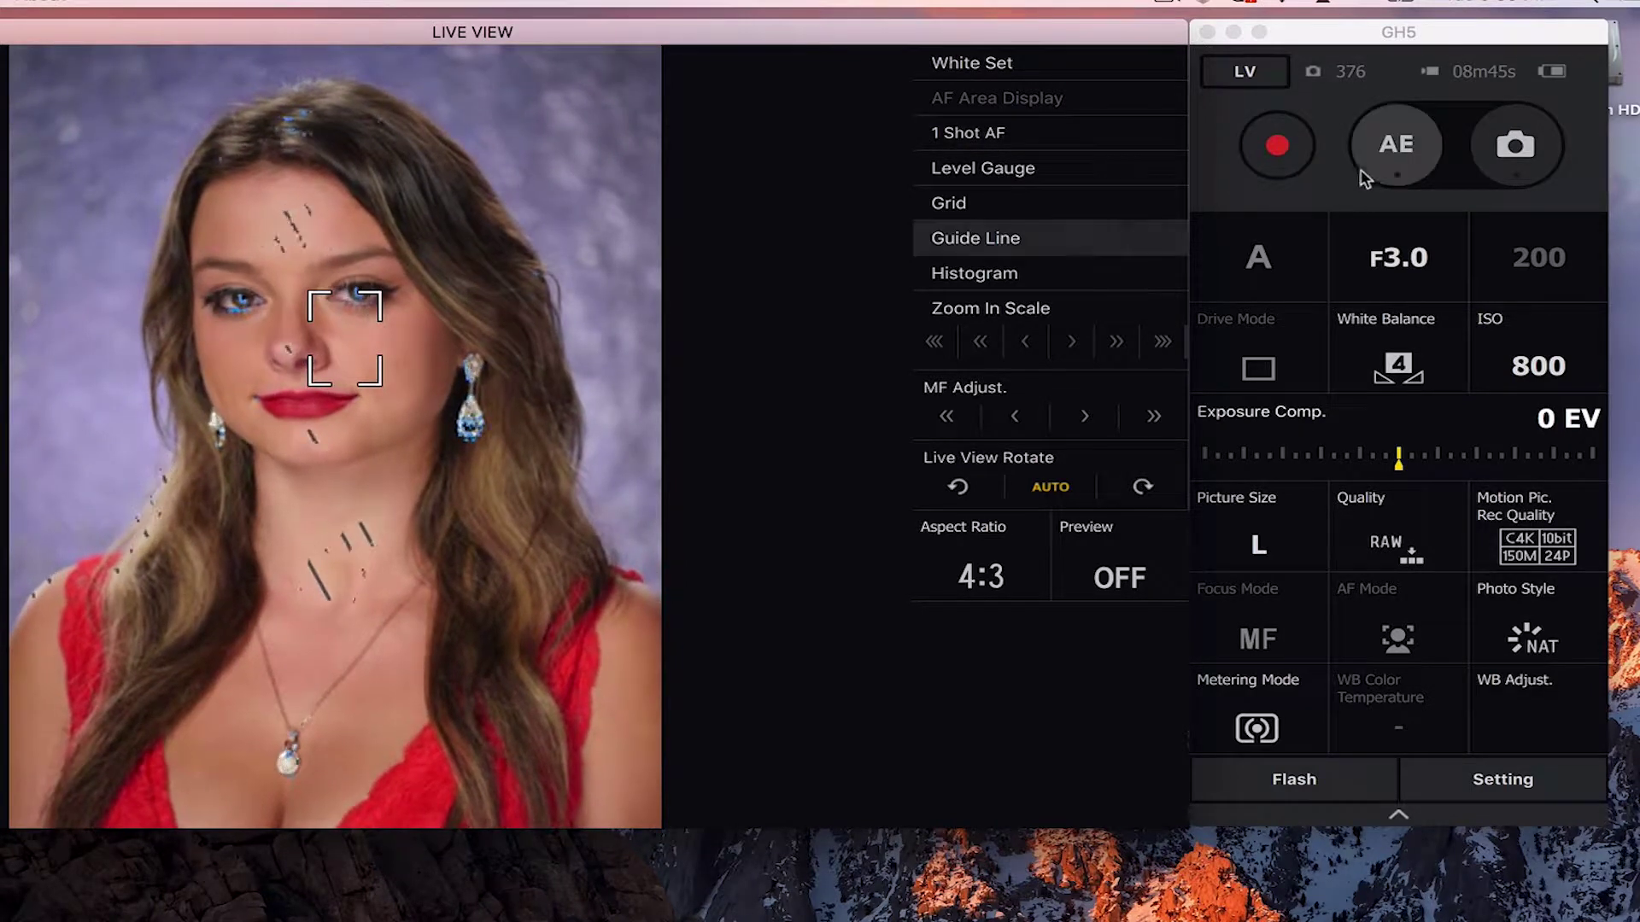
pyautogui.click(1485, 154)
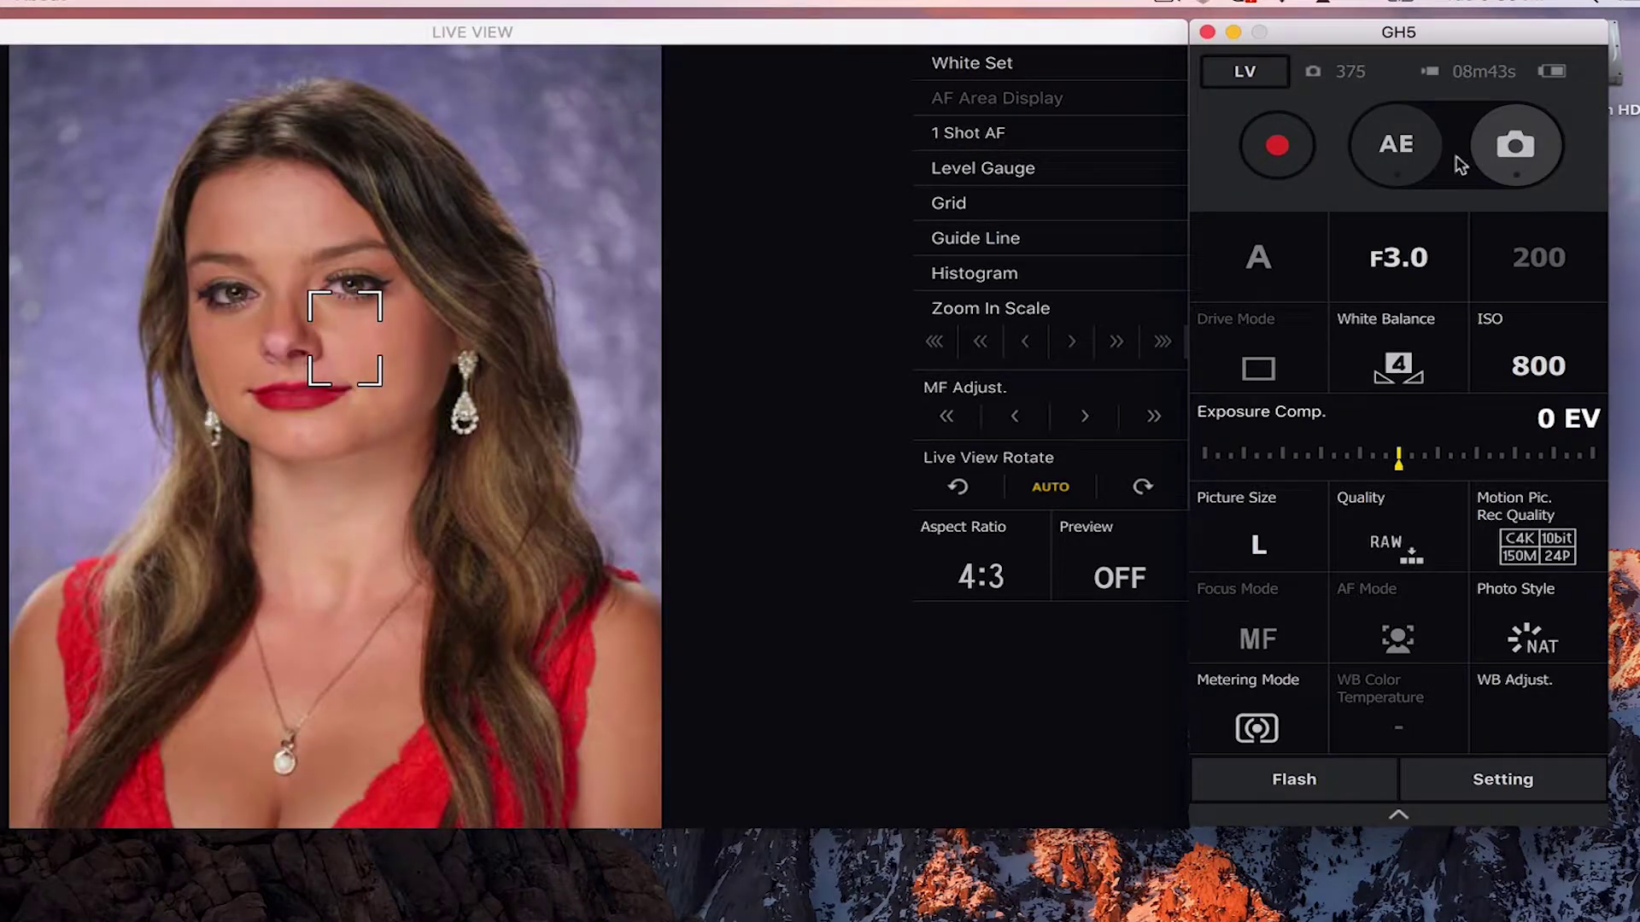
pyautogui.click(995, 311)
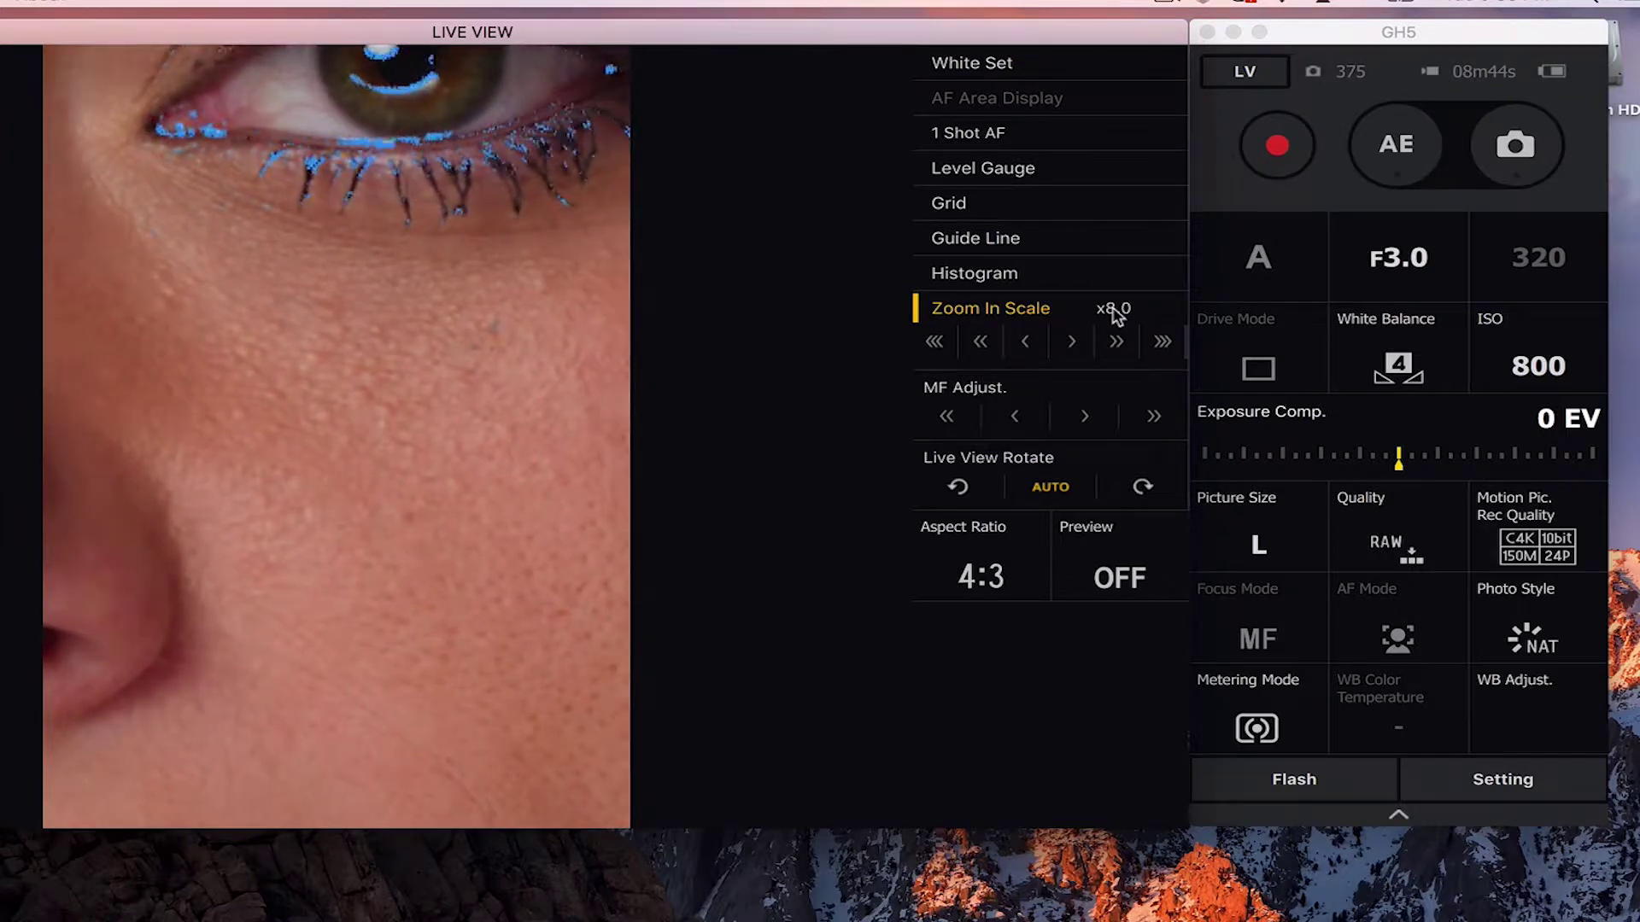
pyautogui.click(1116, 342)
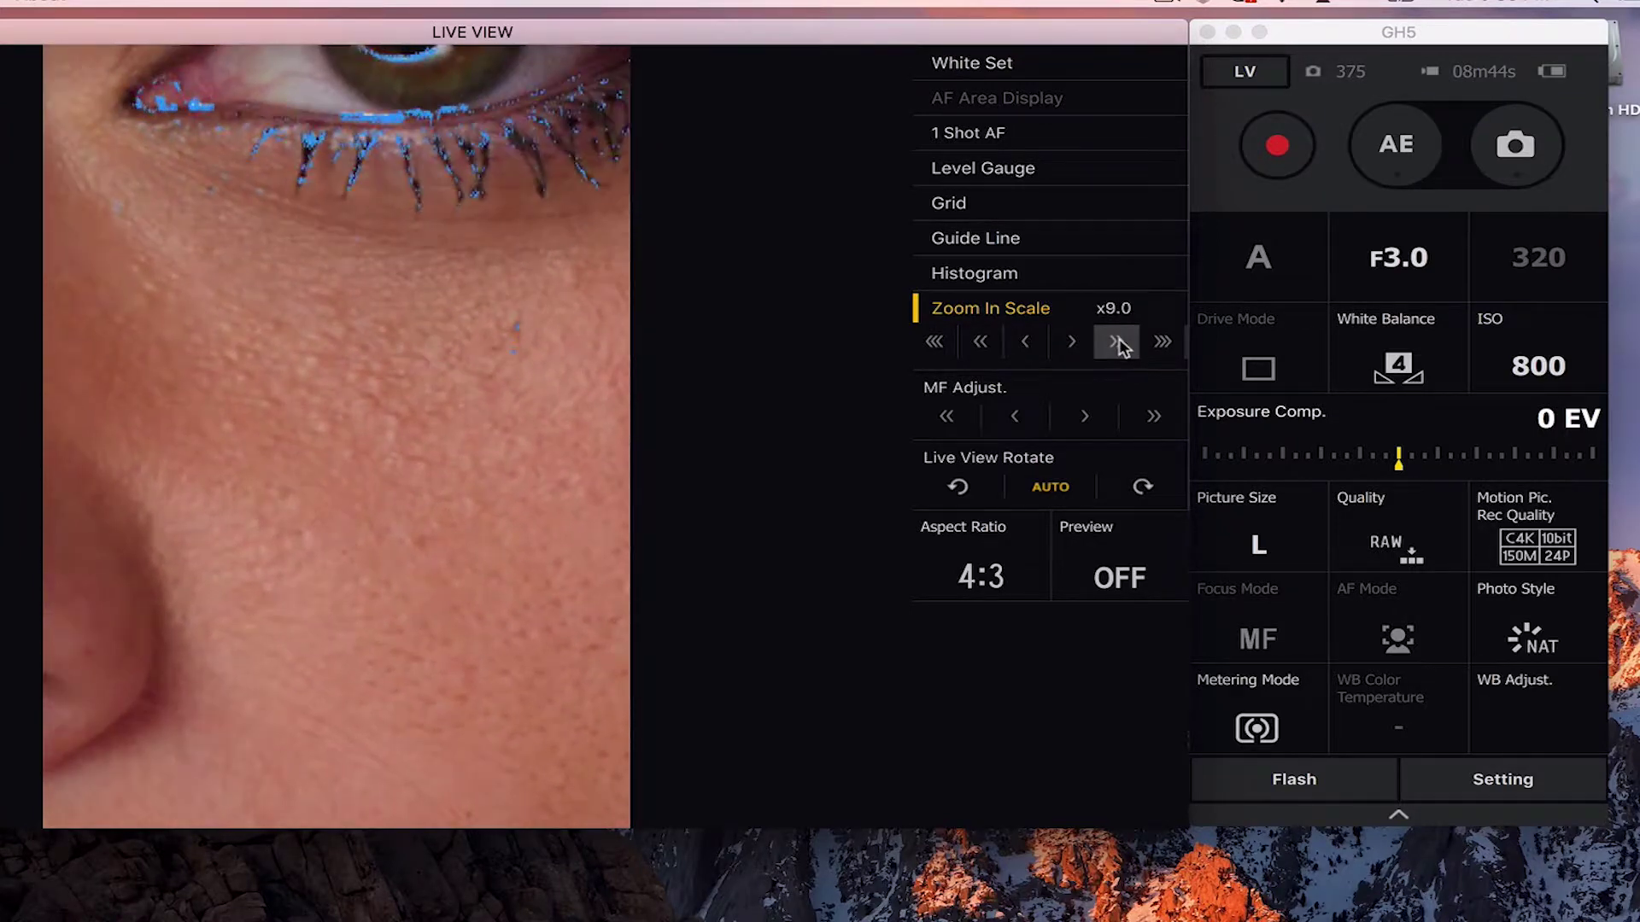
pyautogui.click(1116, 341)
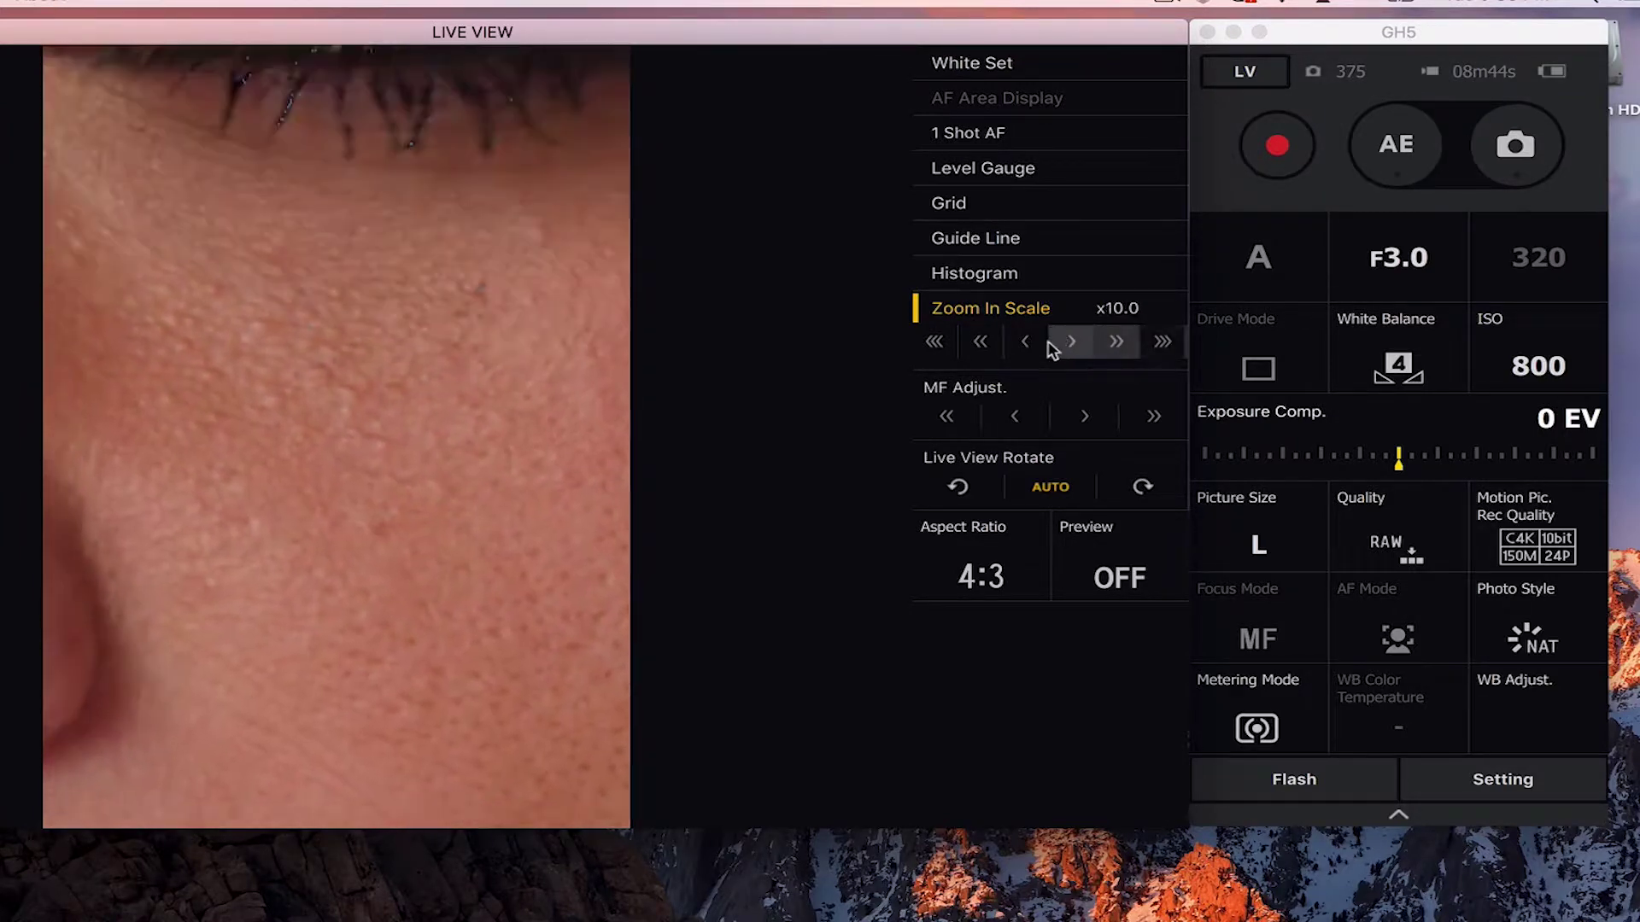
pyautogui.click(994, 307)
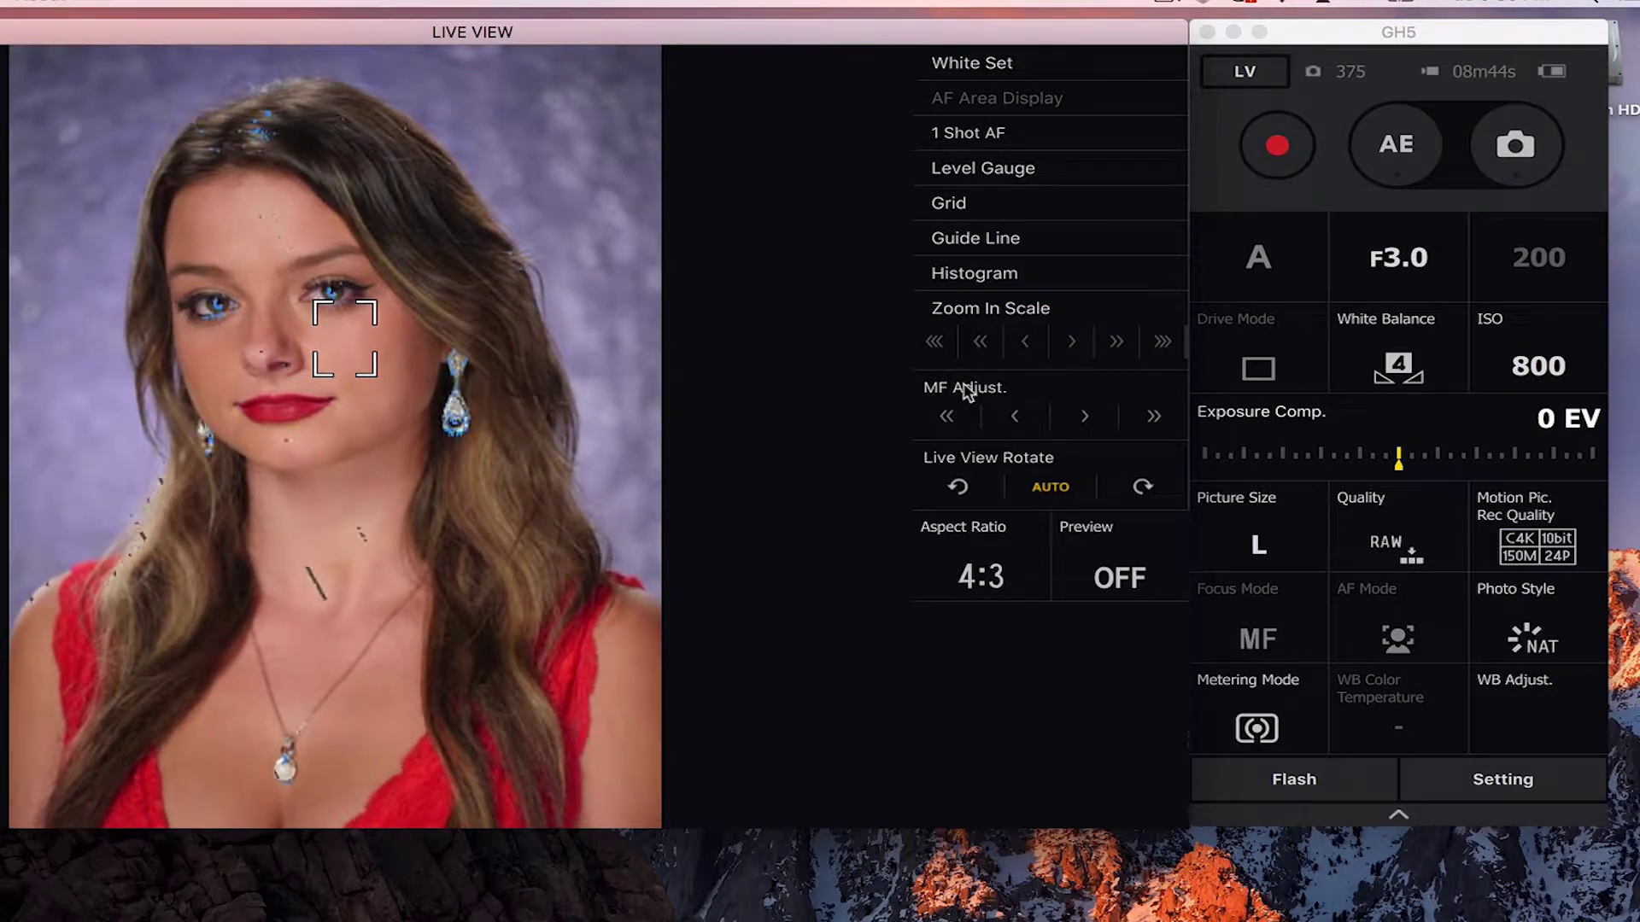
# - Fine-tune manual focus at x10.0 zoom until the eyelashes are sharp, then return to full view
pyautogui.click(1146, 418)
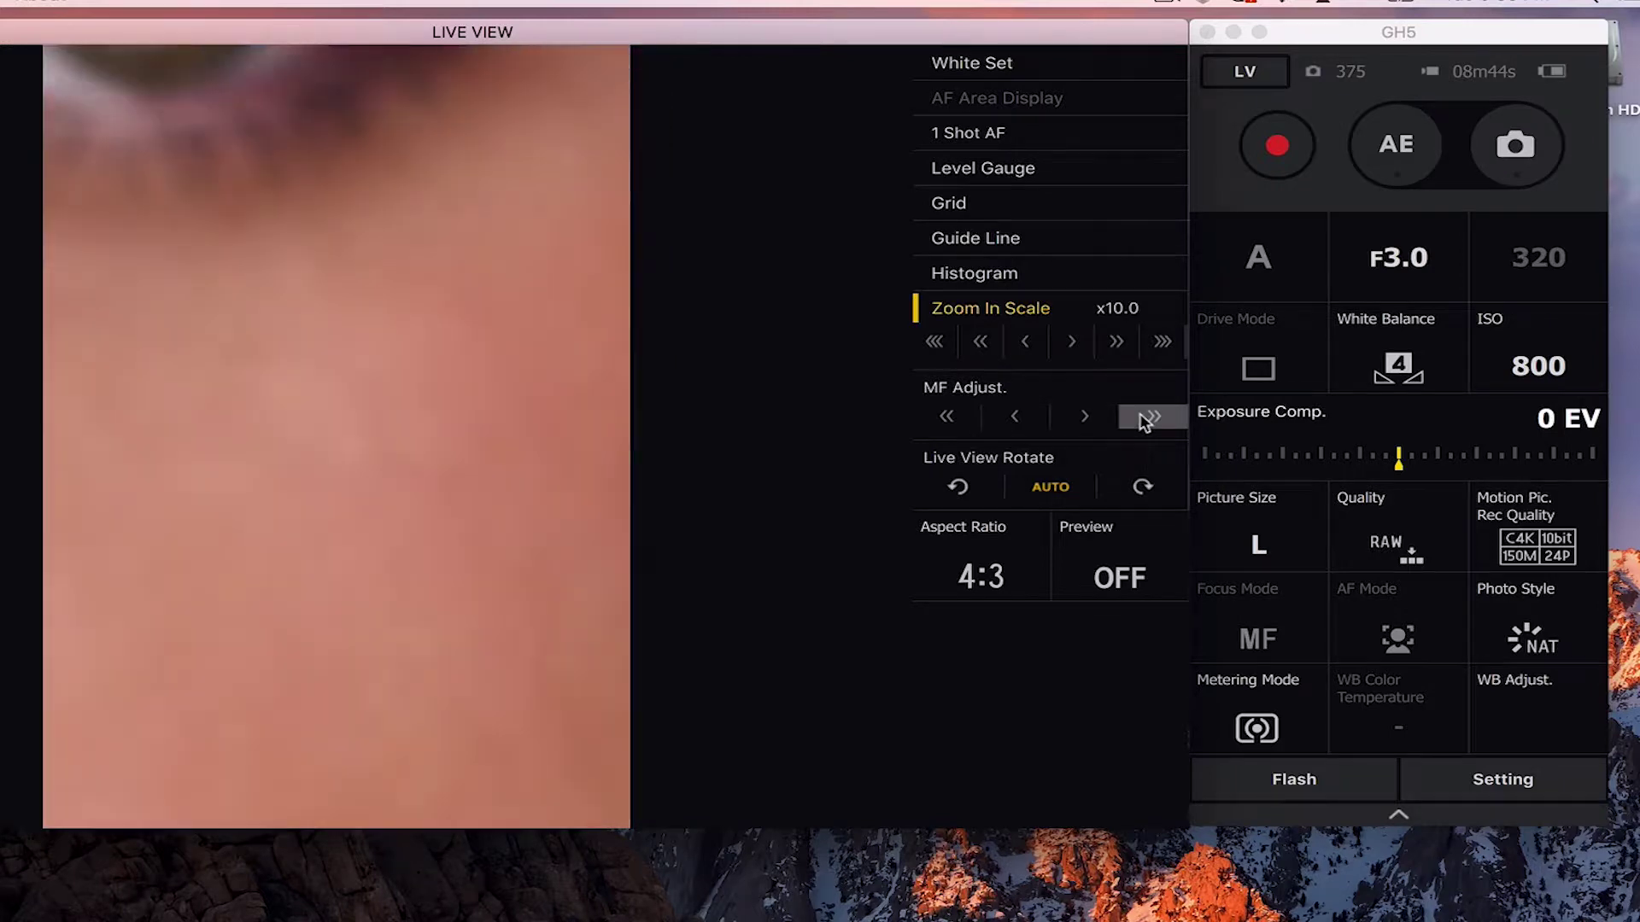
pyautogui.click(1015, 418)
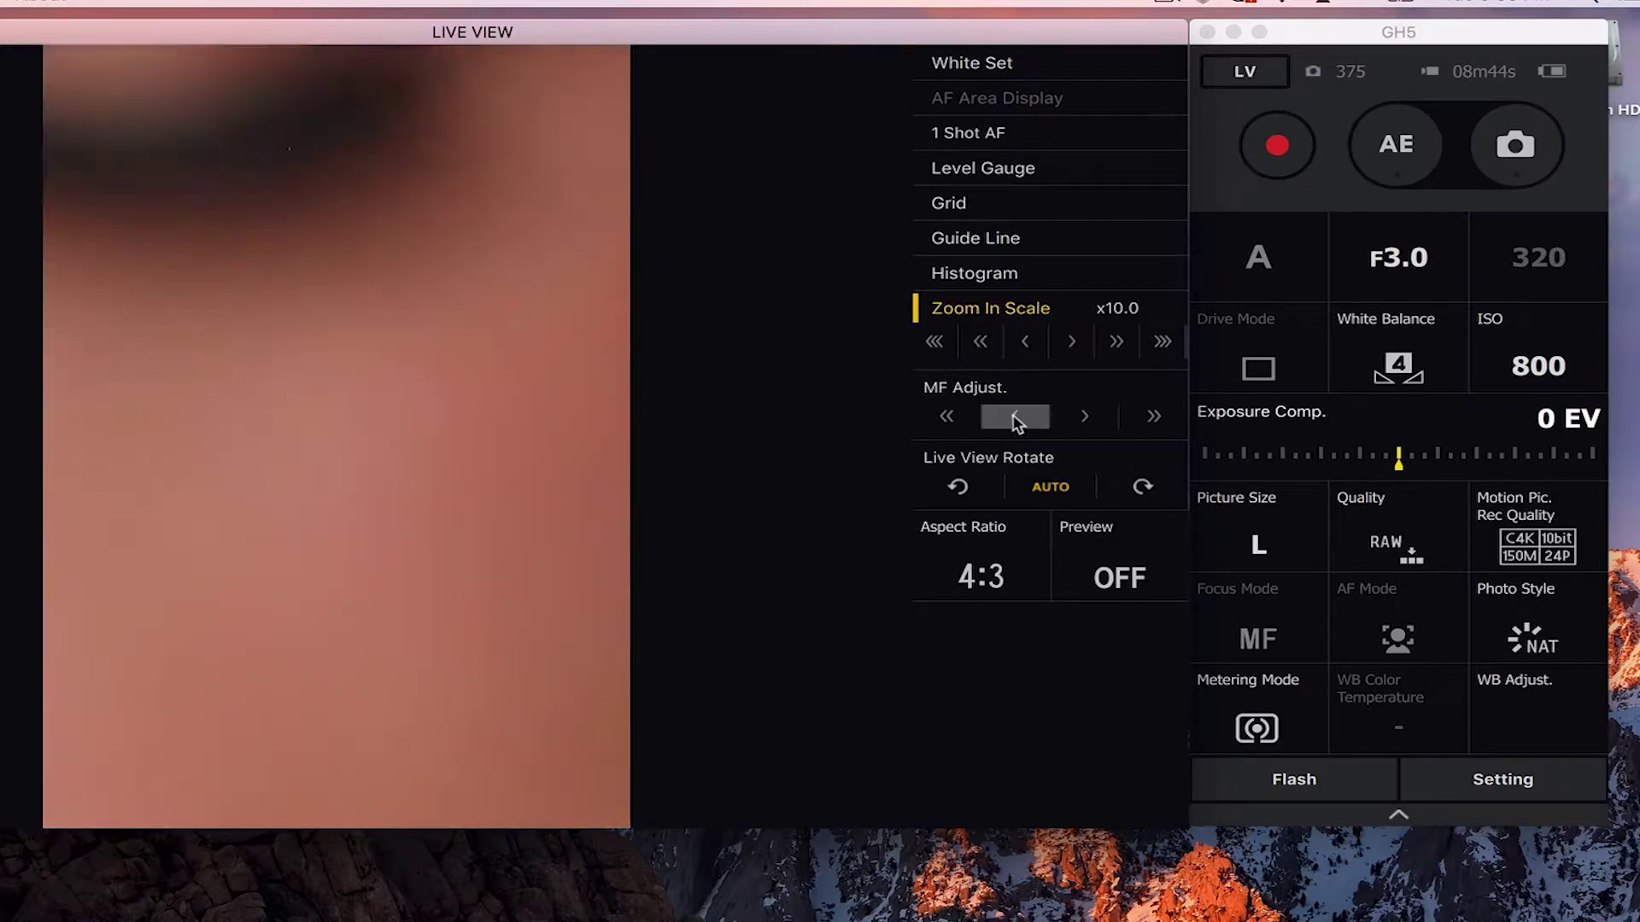
pyautogui.click(1016, 417)
pyautogui.click(948, 417)
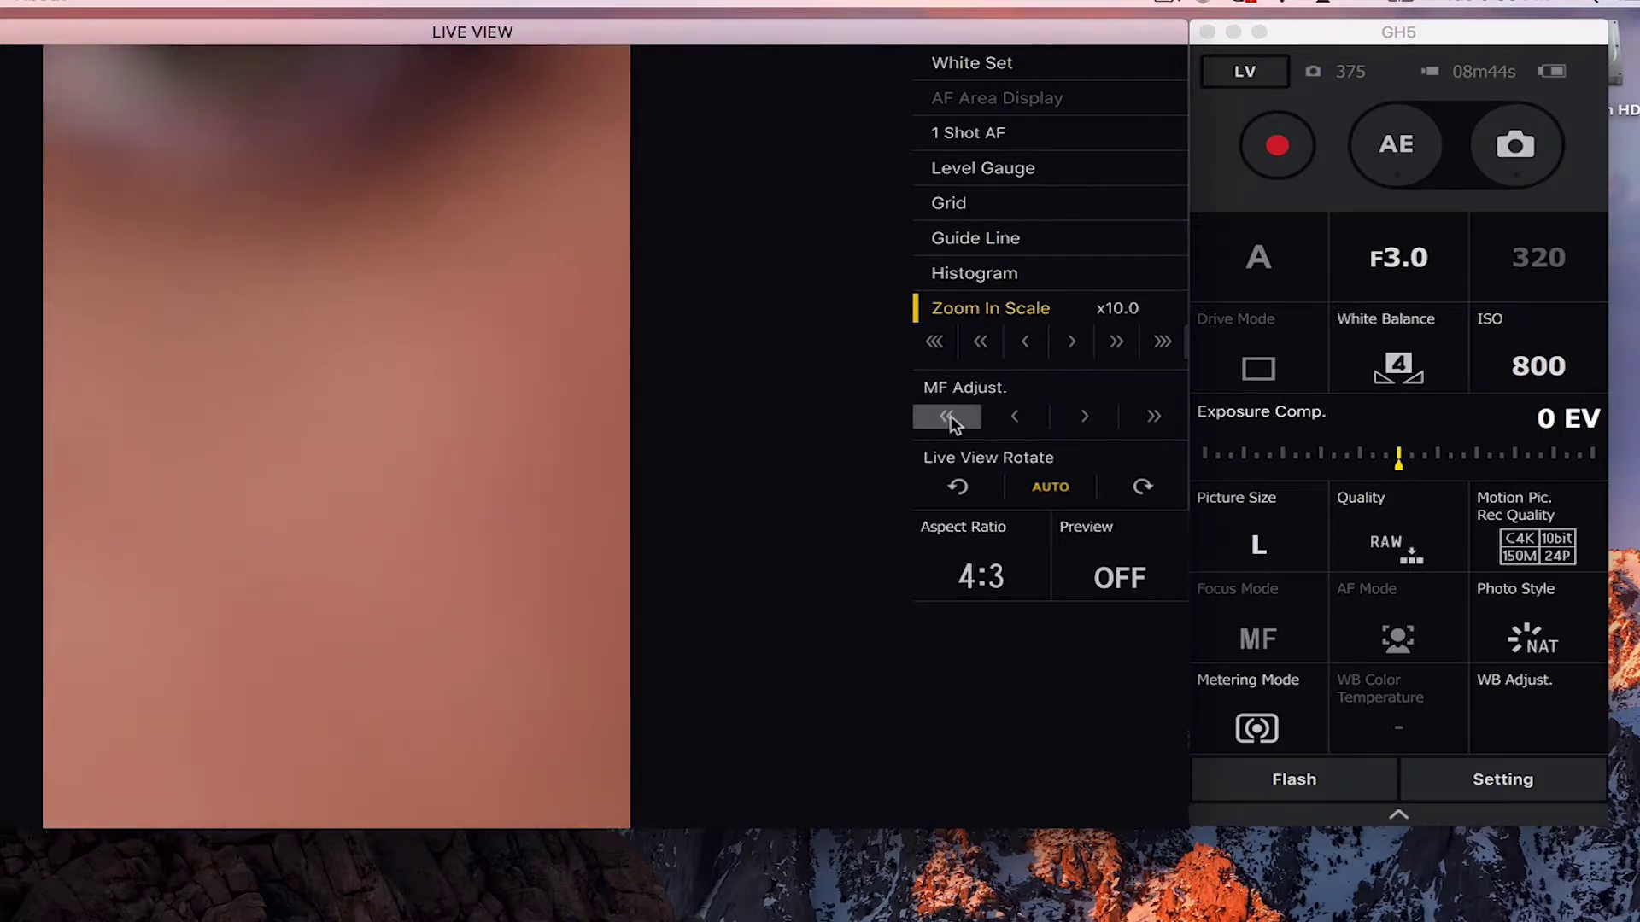
pyautogui.click(1074, 419)
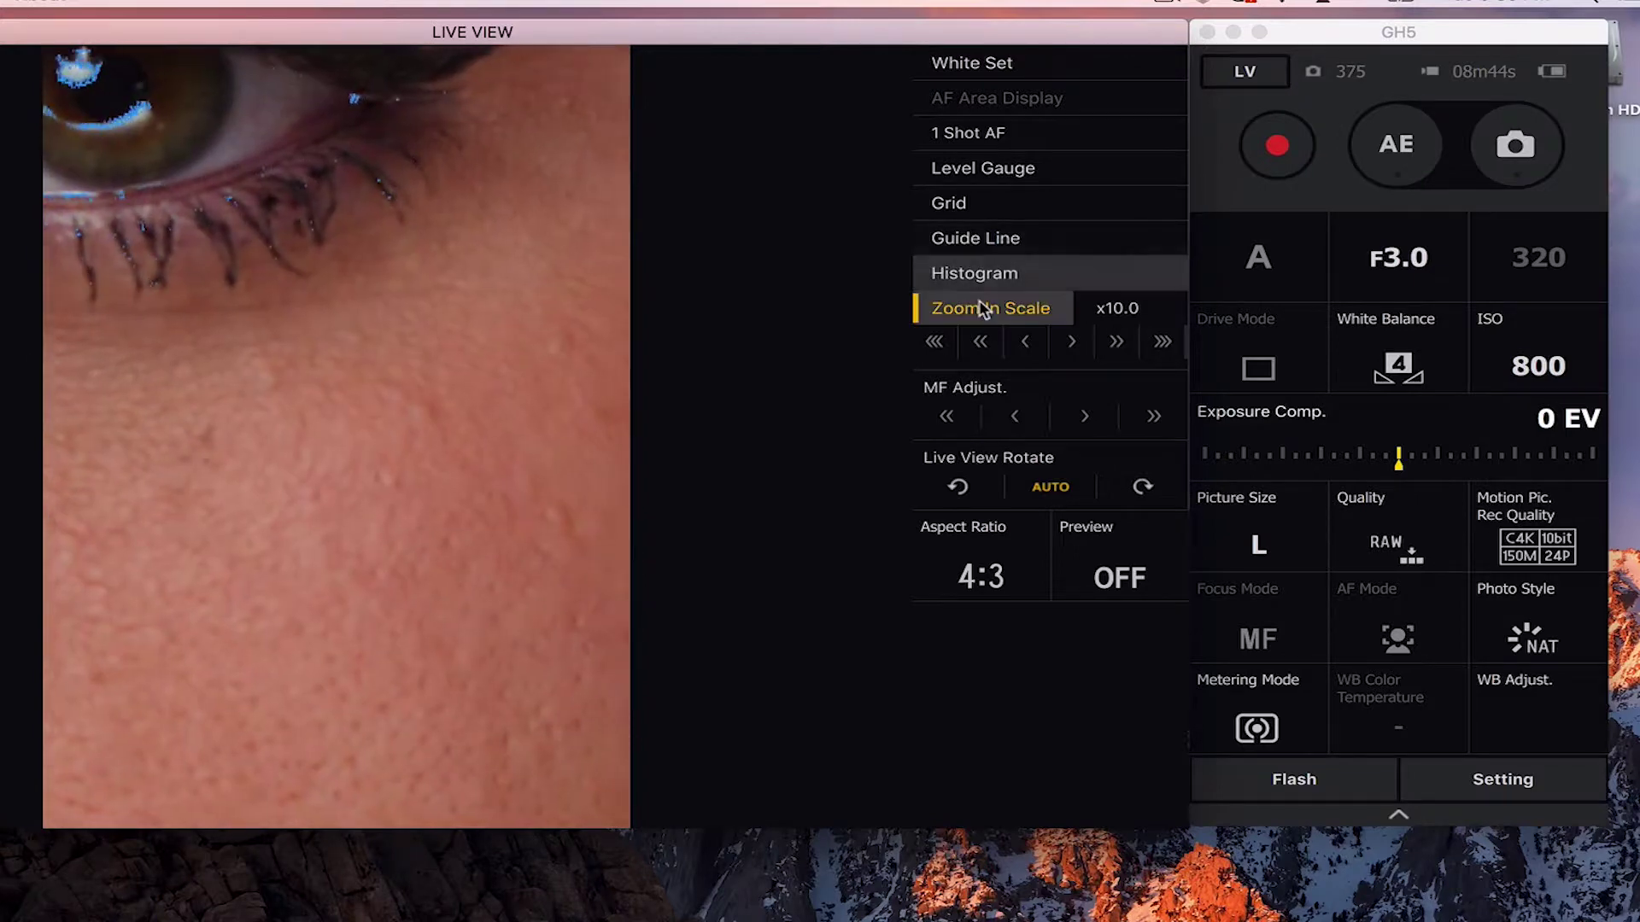
pyautogui.click(1110, 314)
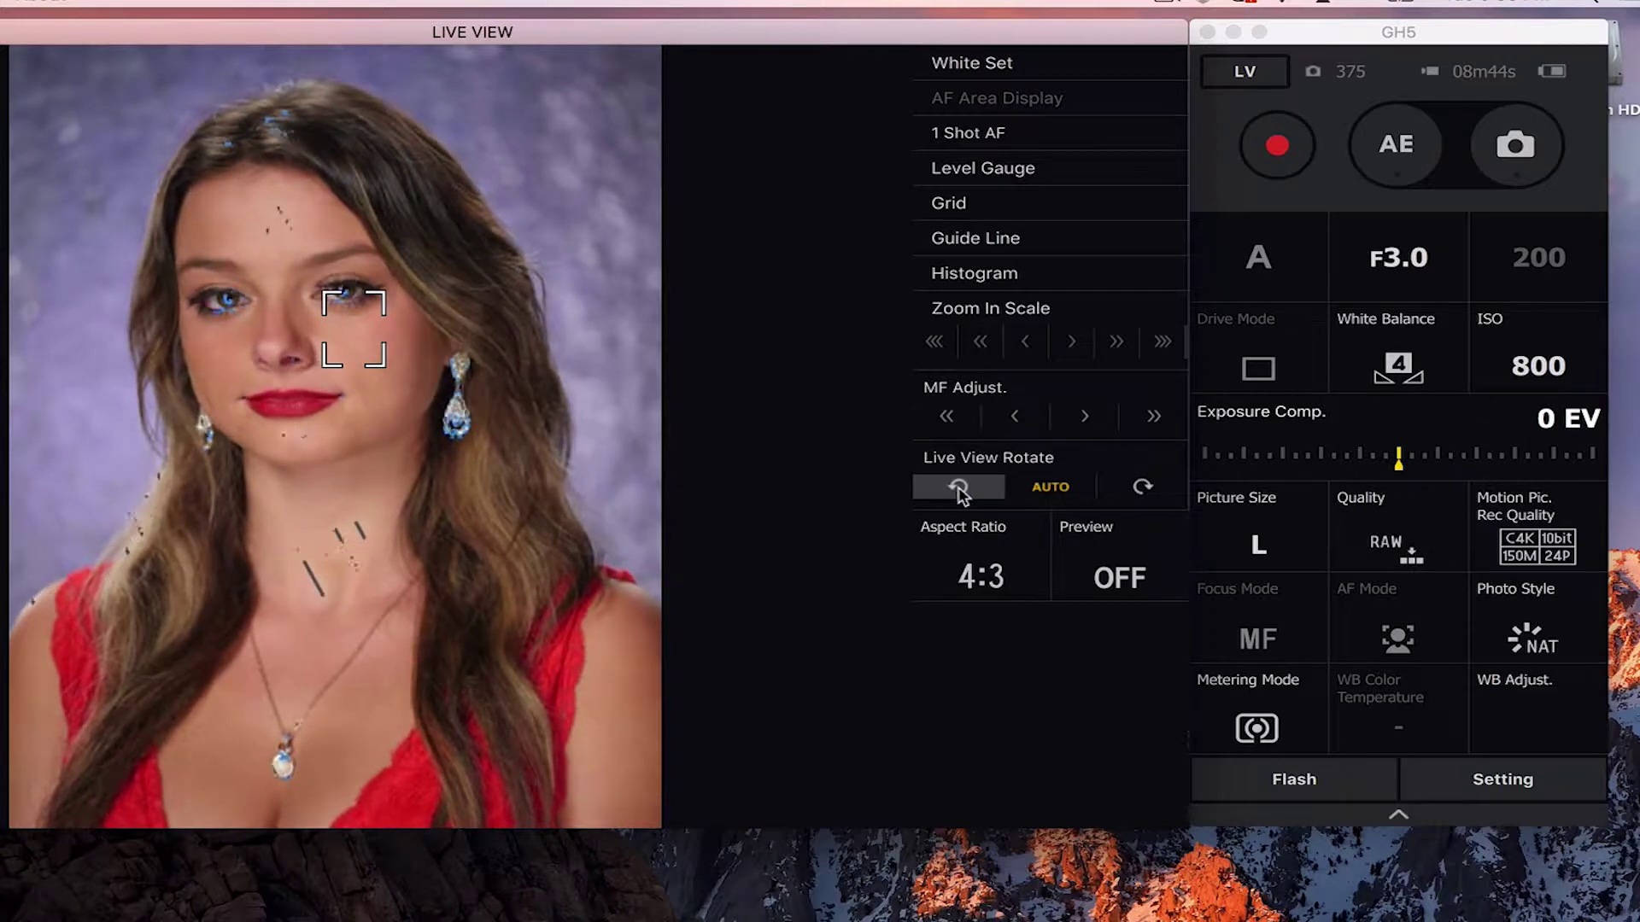
# - Try left and right live view rotations, ending with Live View Rotate on AUTO
pyautogui.click(1055, 489)
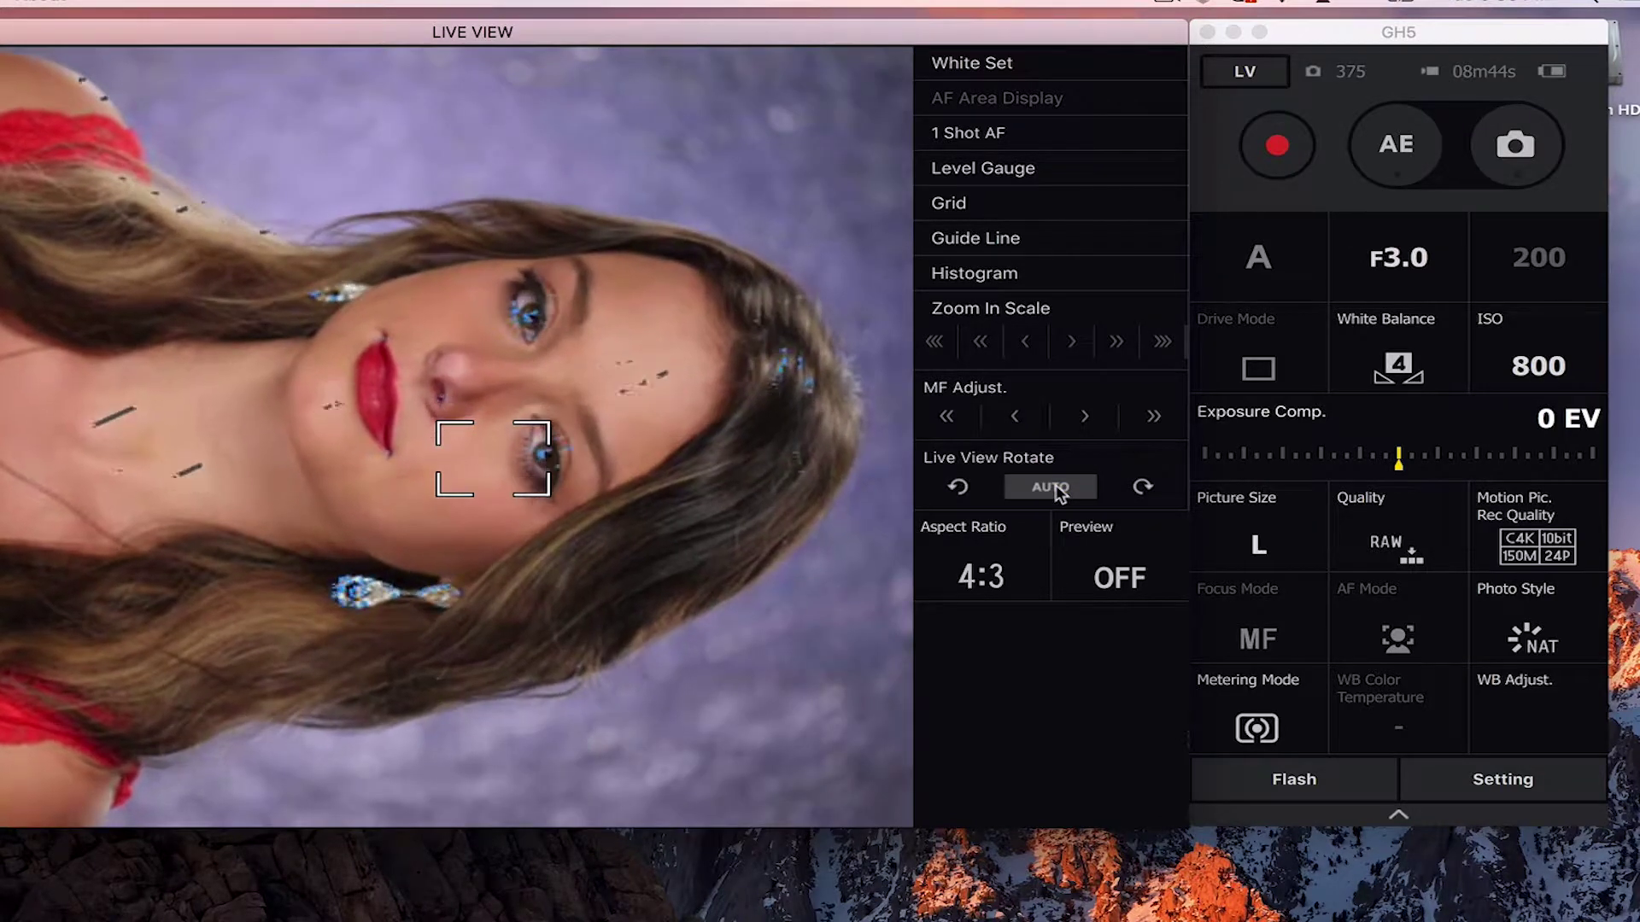
pyautogui.click(961, 490)
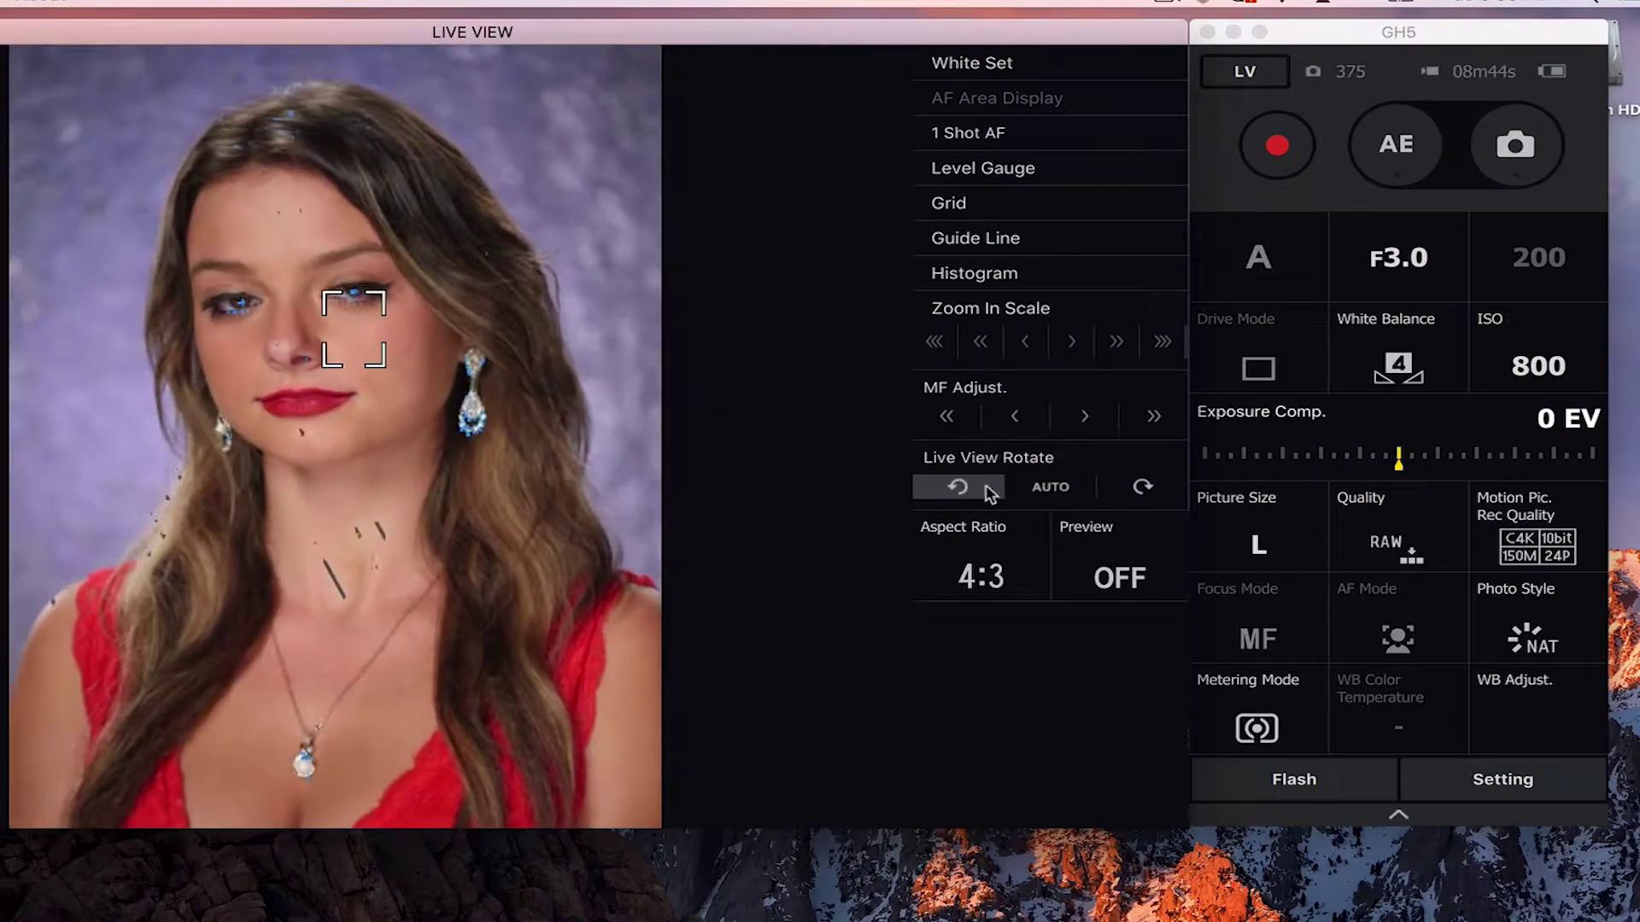
pyautogui.click(1145, 489)
pyautogui.click(1050, 489)
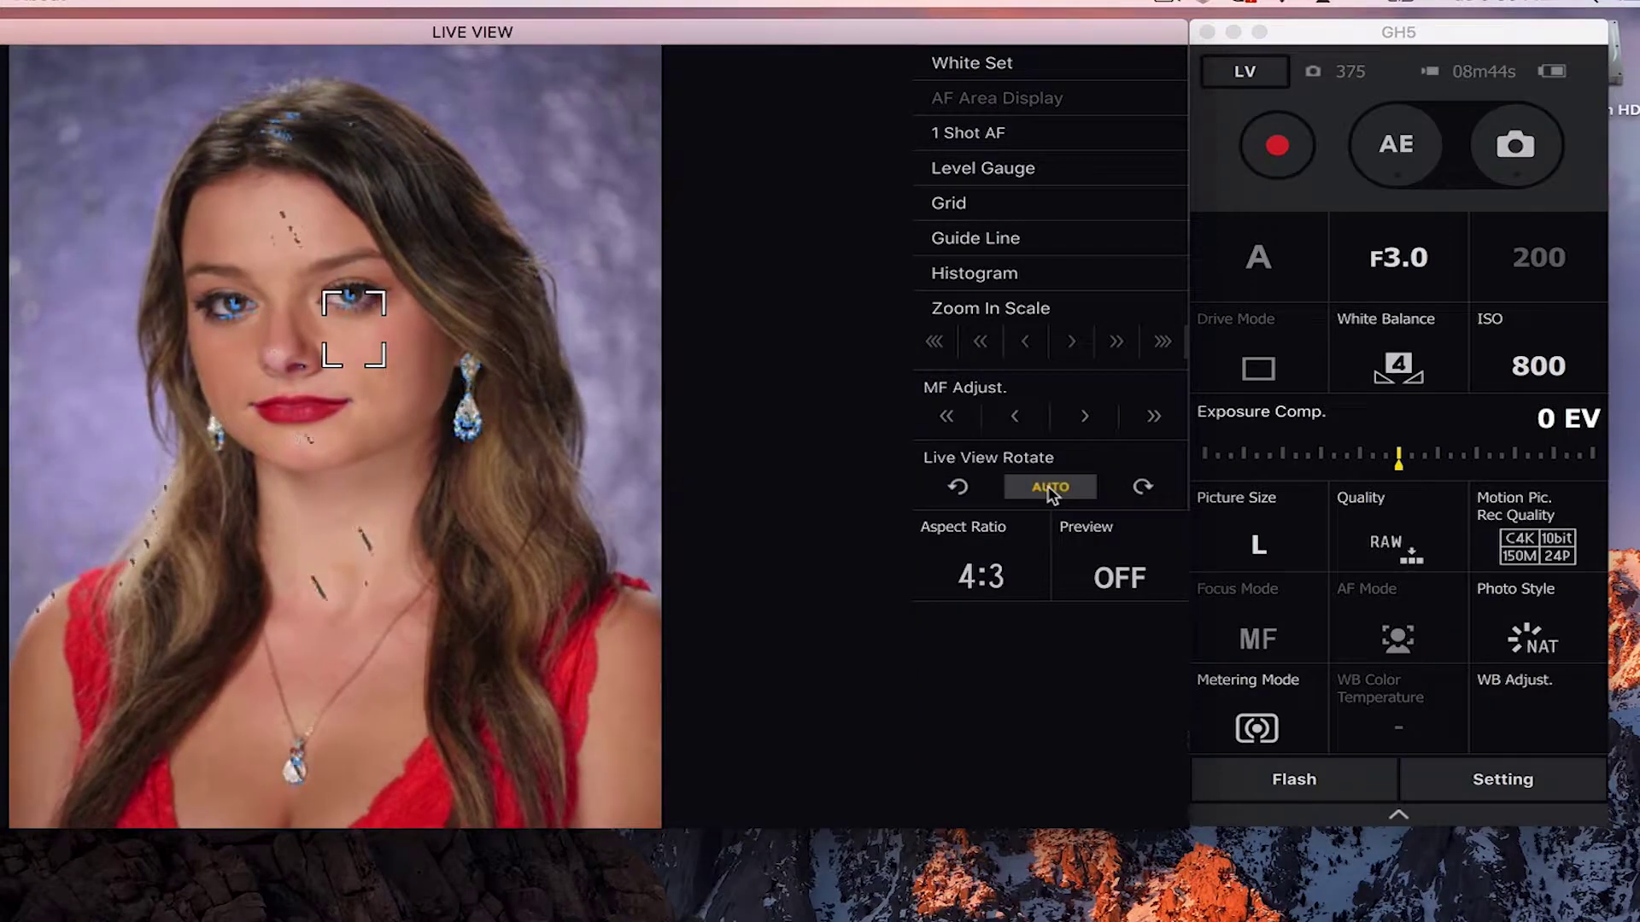
pyautogui.click(948, 488)
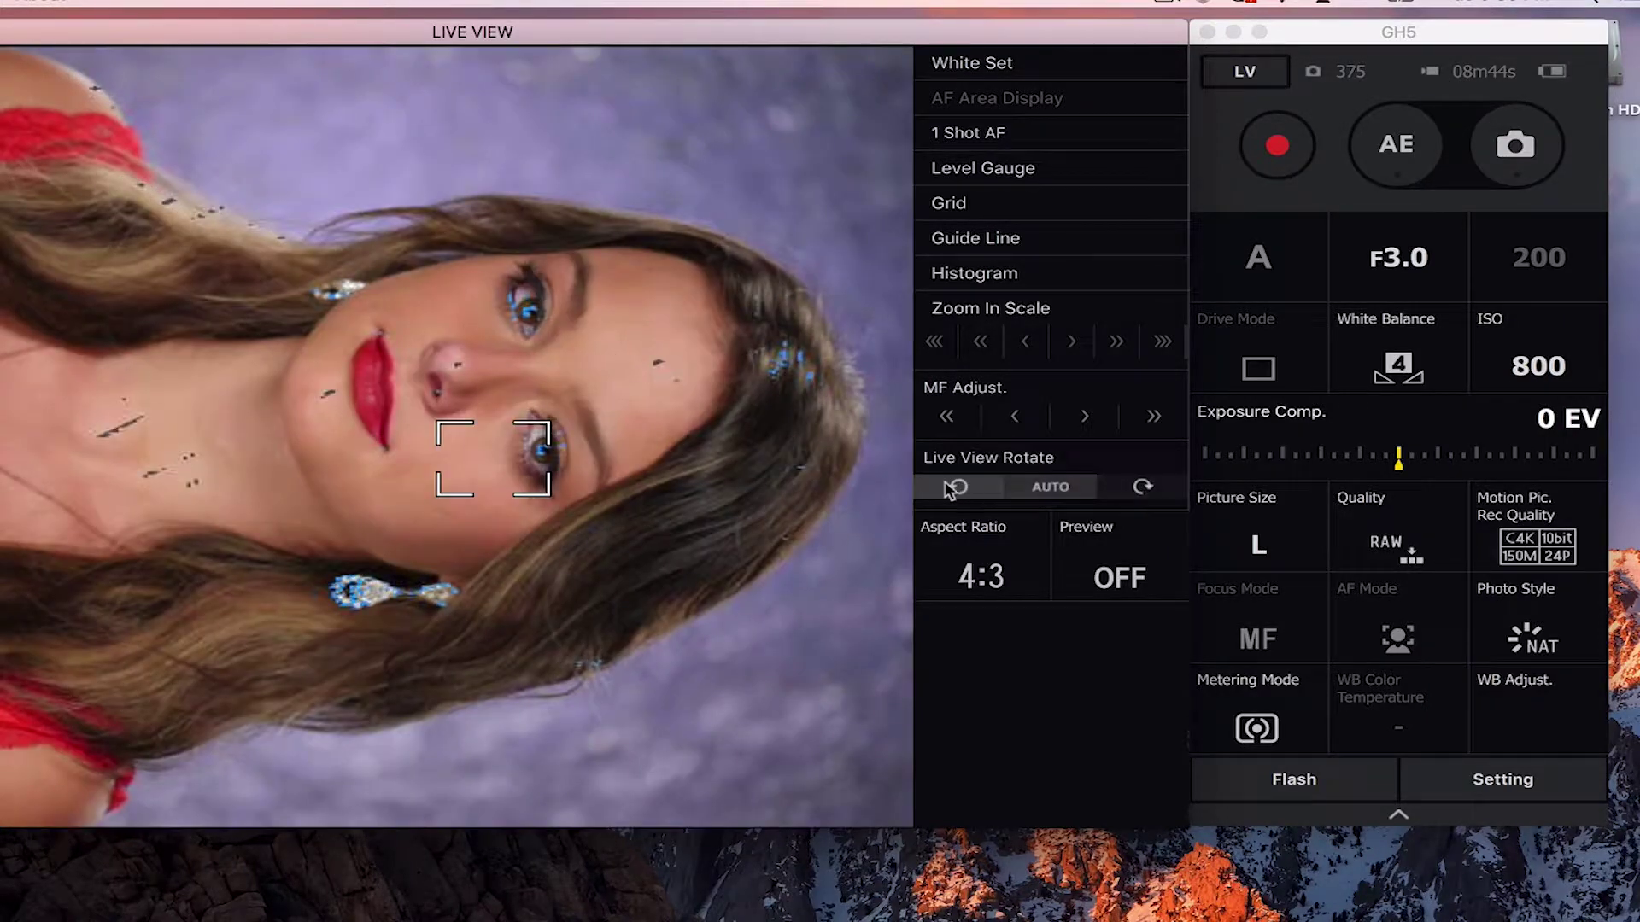
pyautogui.click(1051, 489)
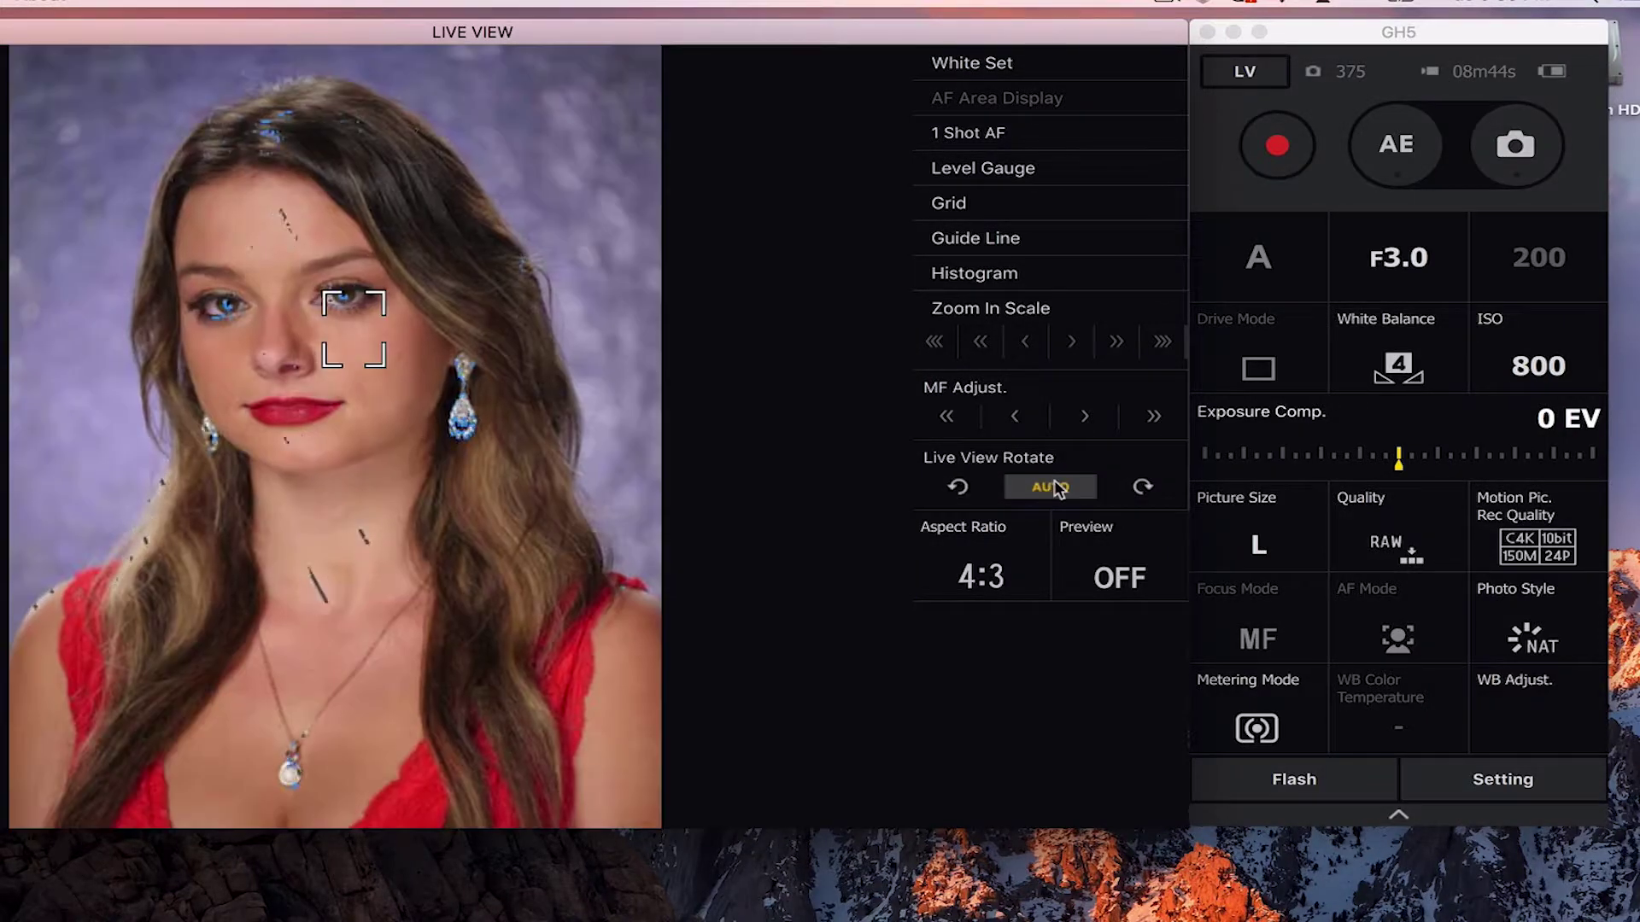
pyautogui.click(981, 576)
pyautogui.click(985, 611)
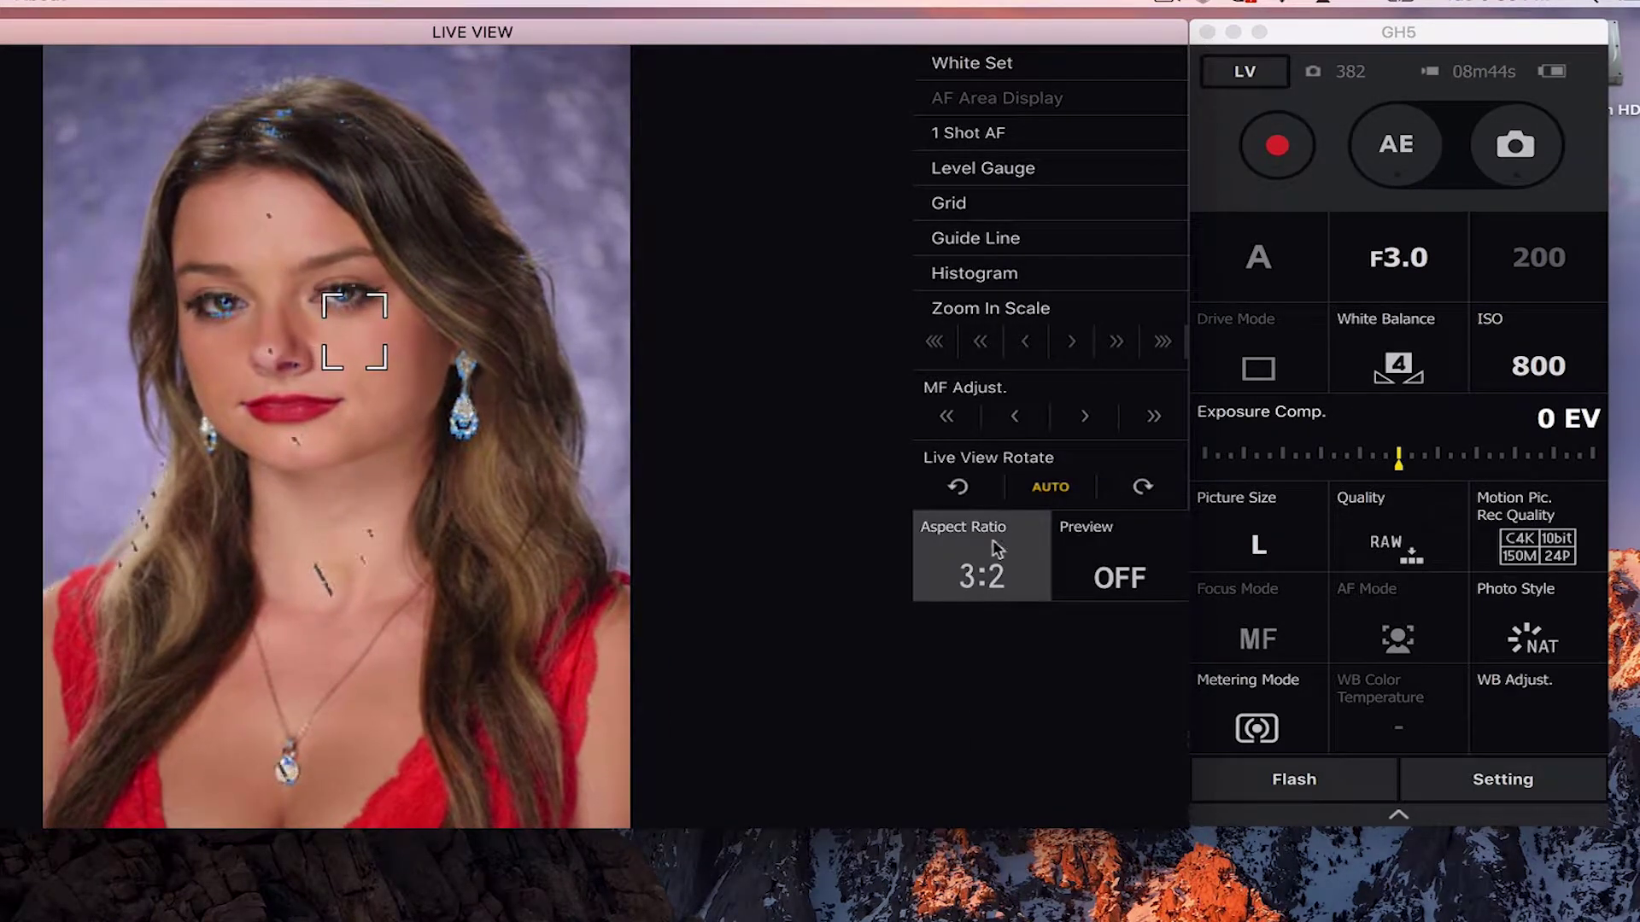
pyautogui.click(993, 585)
pyautogui.click(989, 697)
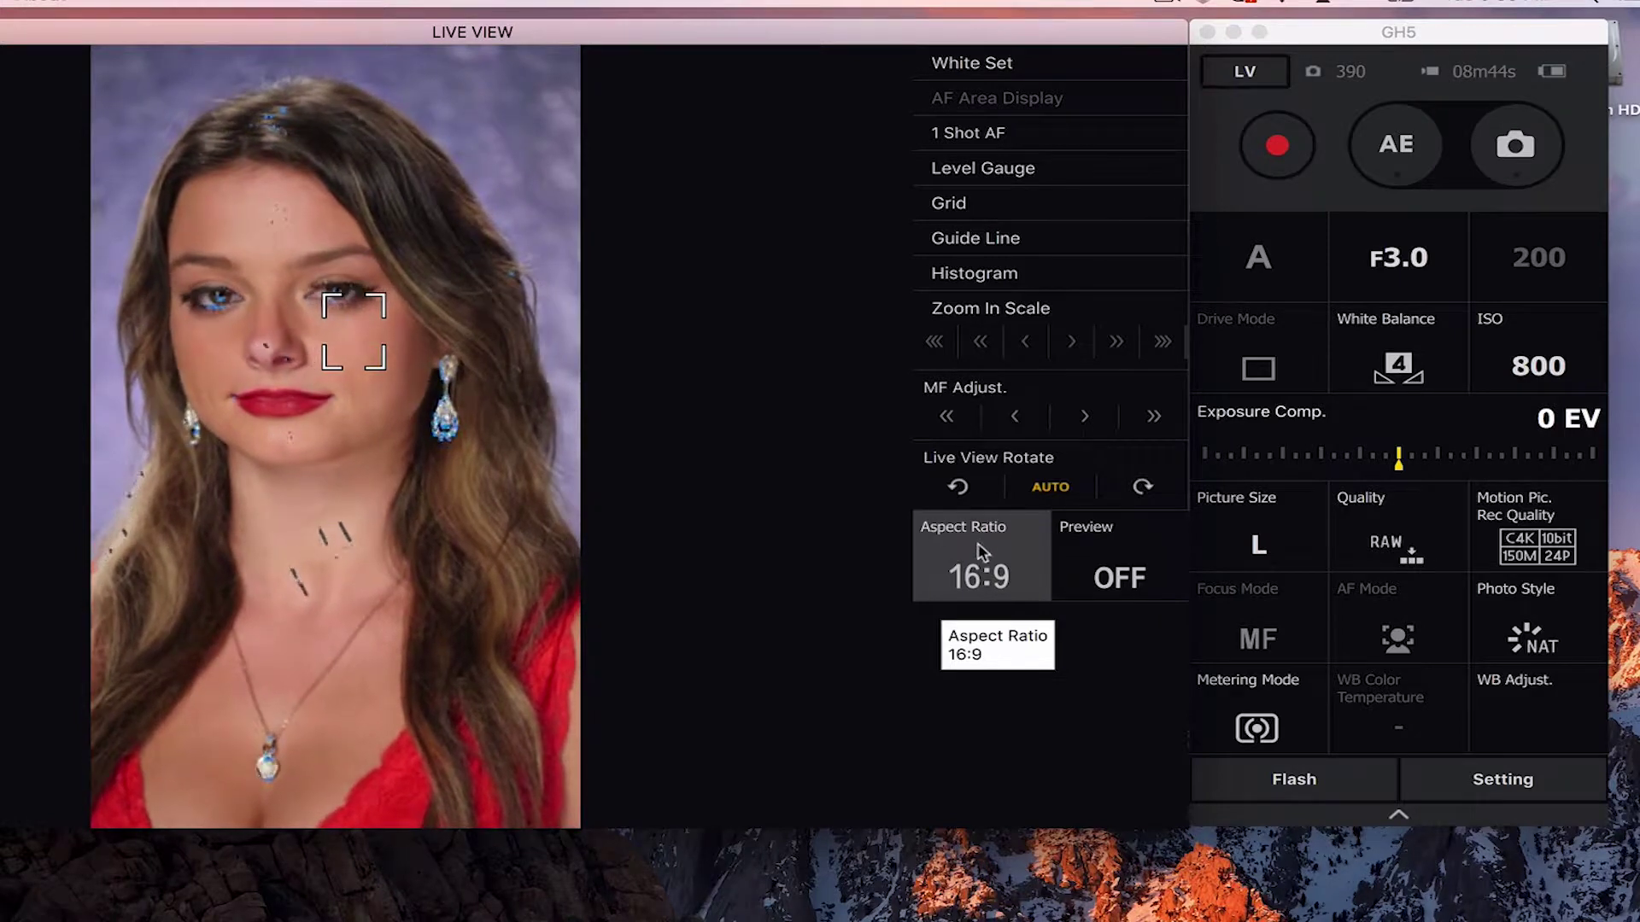
pyautogui.click(982, 553)
pyautogui.click(987, 522)
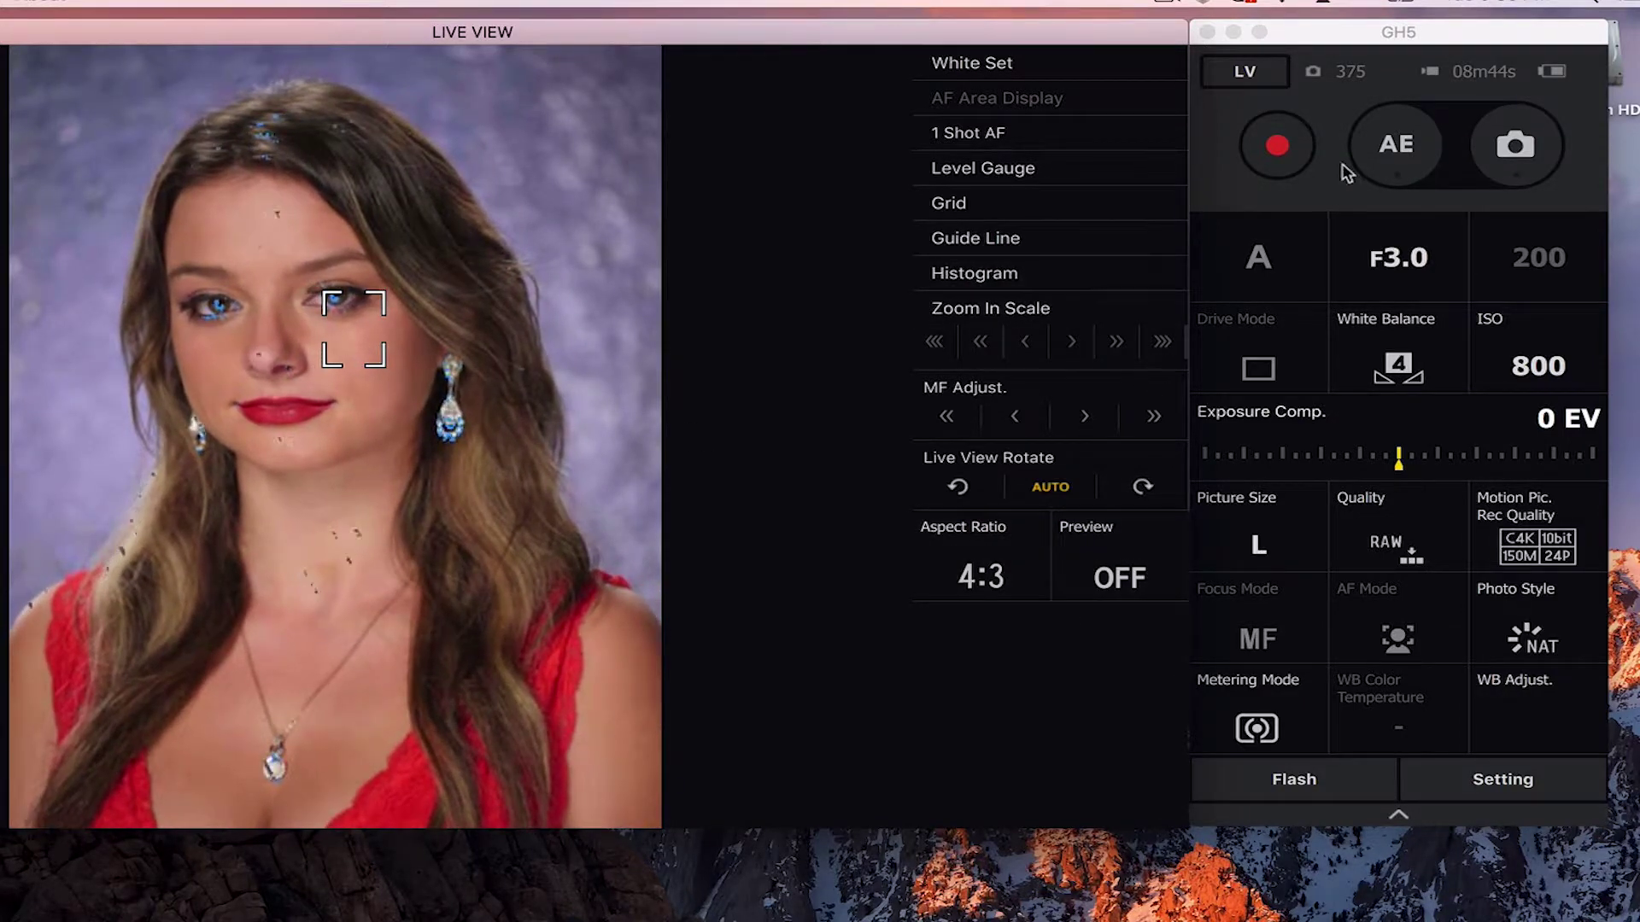
# - Fire eight consecutive portrait shots of the smiling subject from the GH5
pyautogui.click(1505, 160)
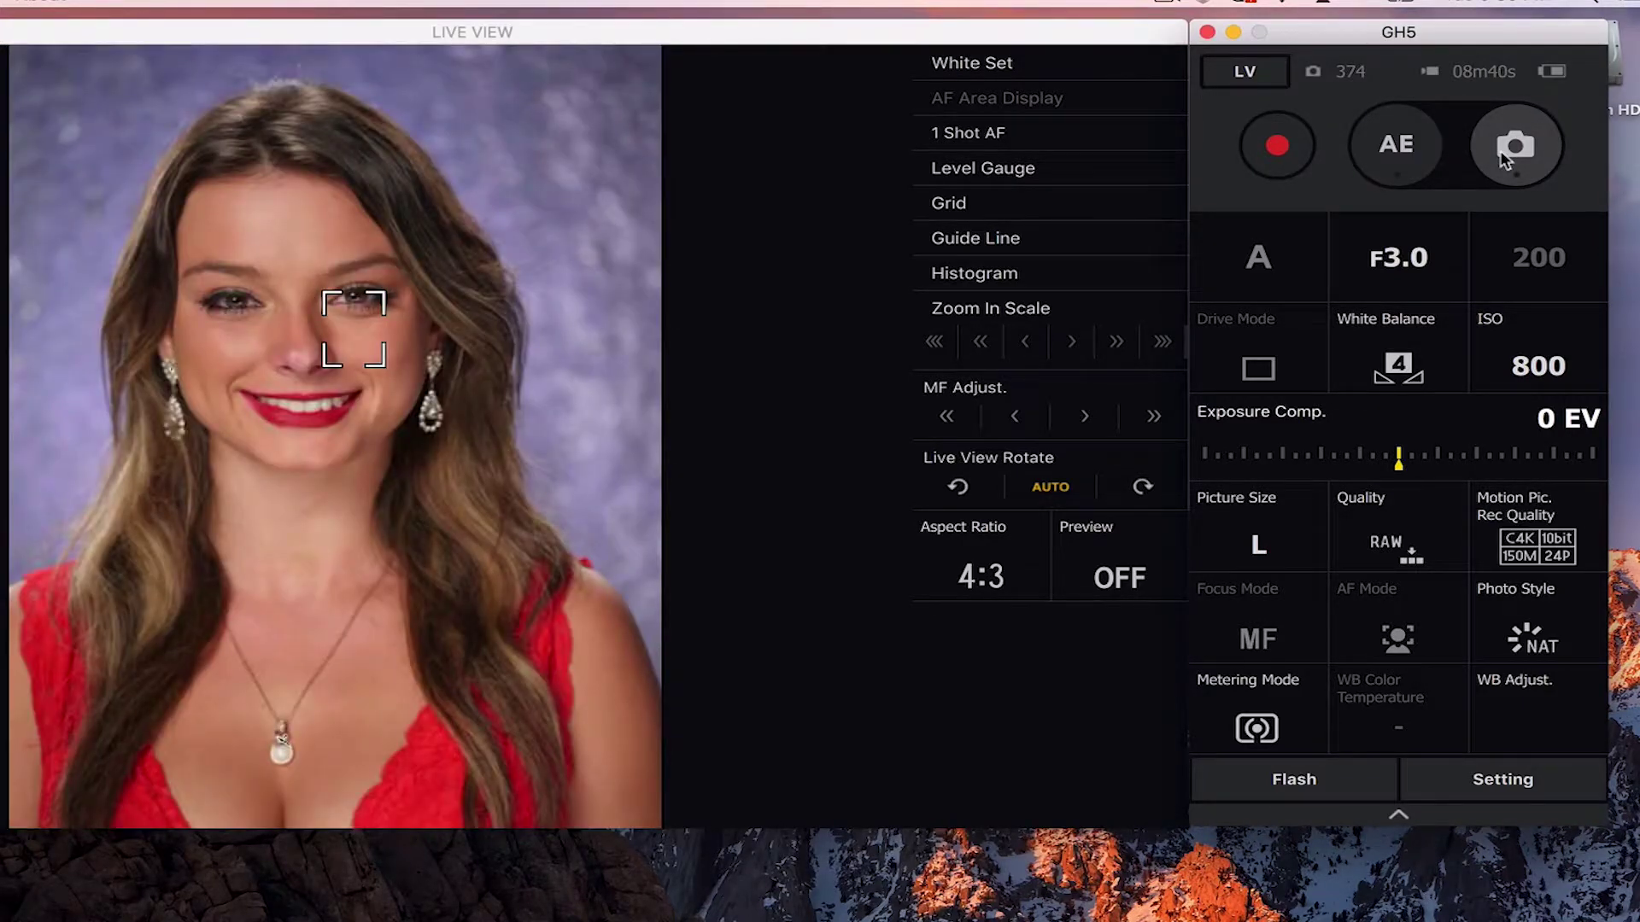
pyautogui.click(1504, 160)
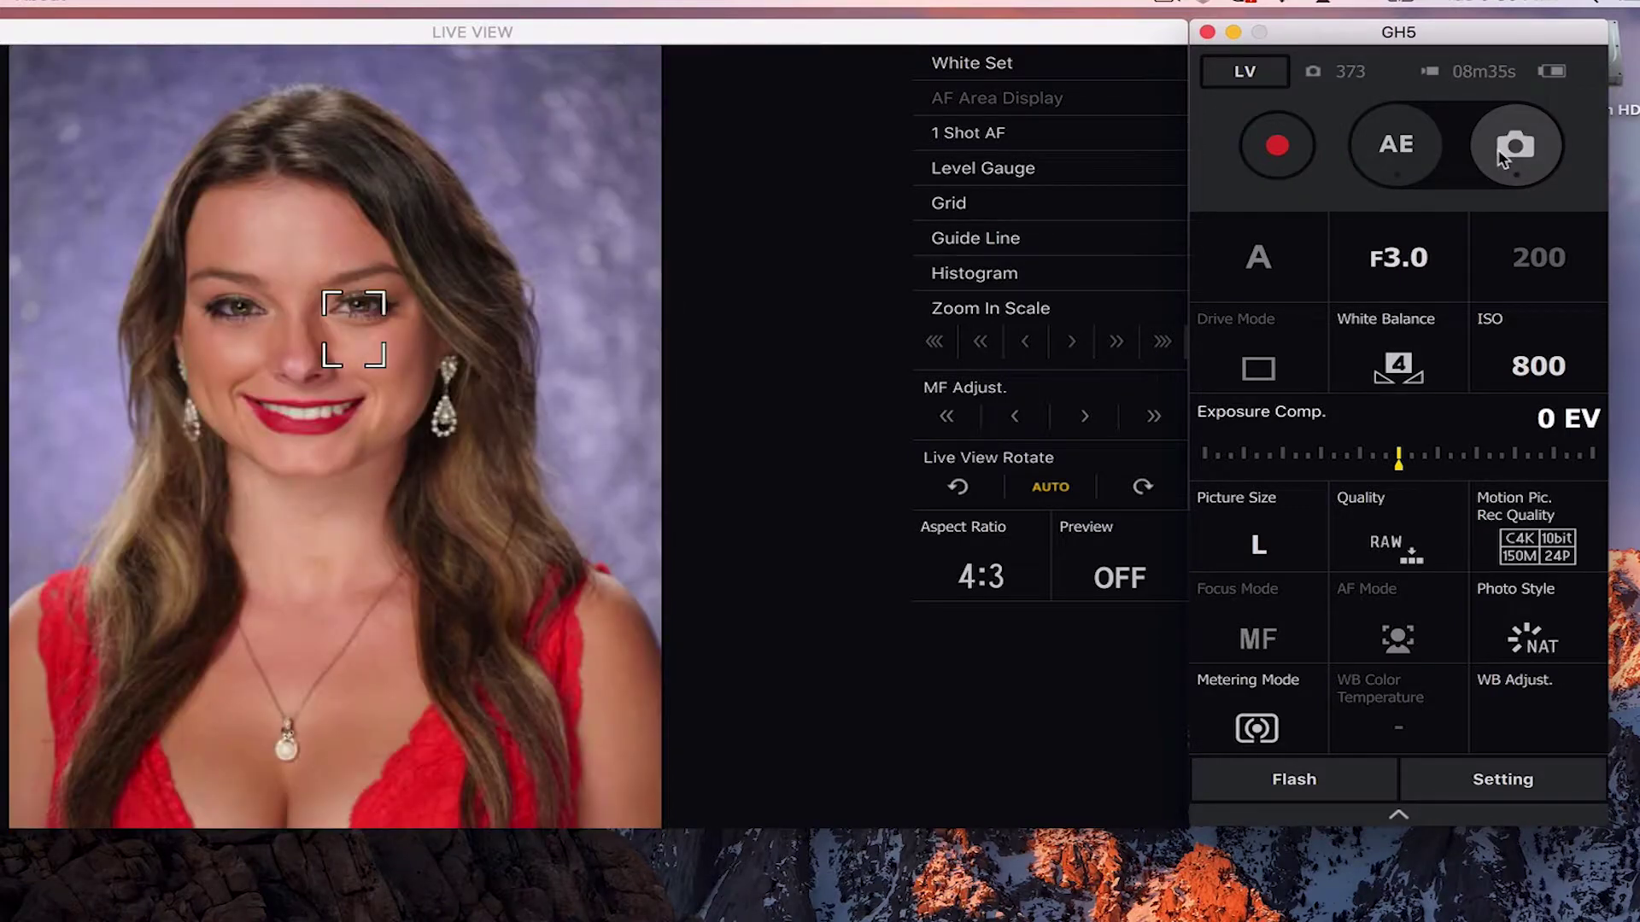
pyautogui.click(1505, 160)
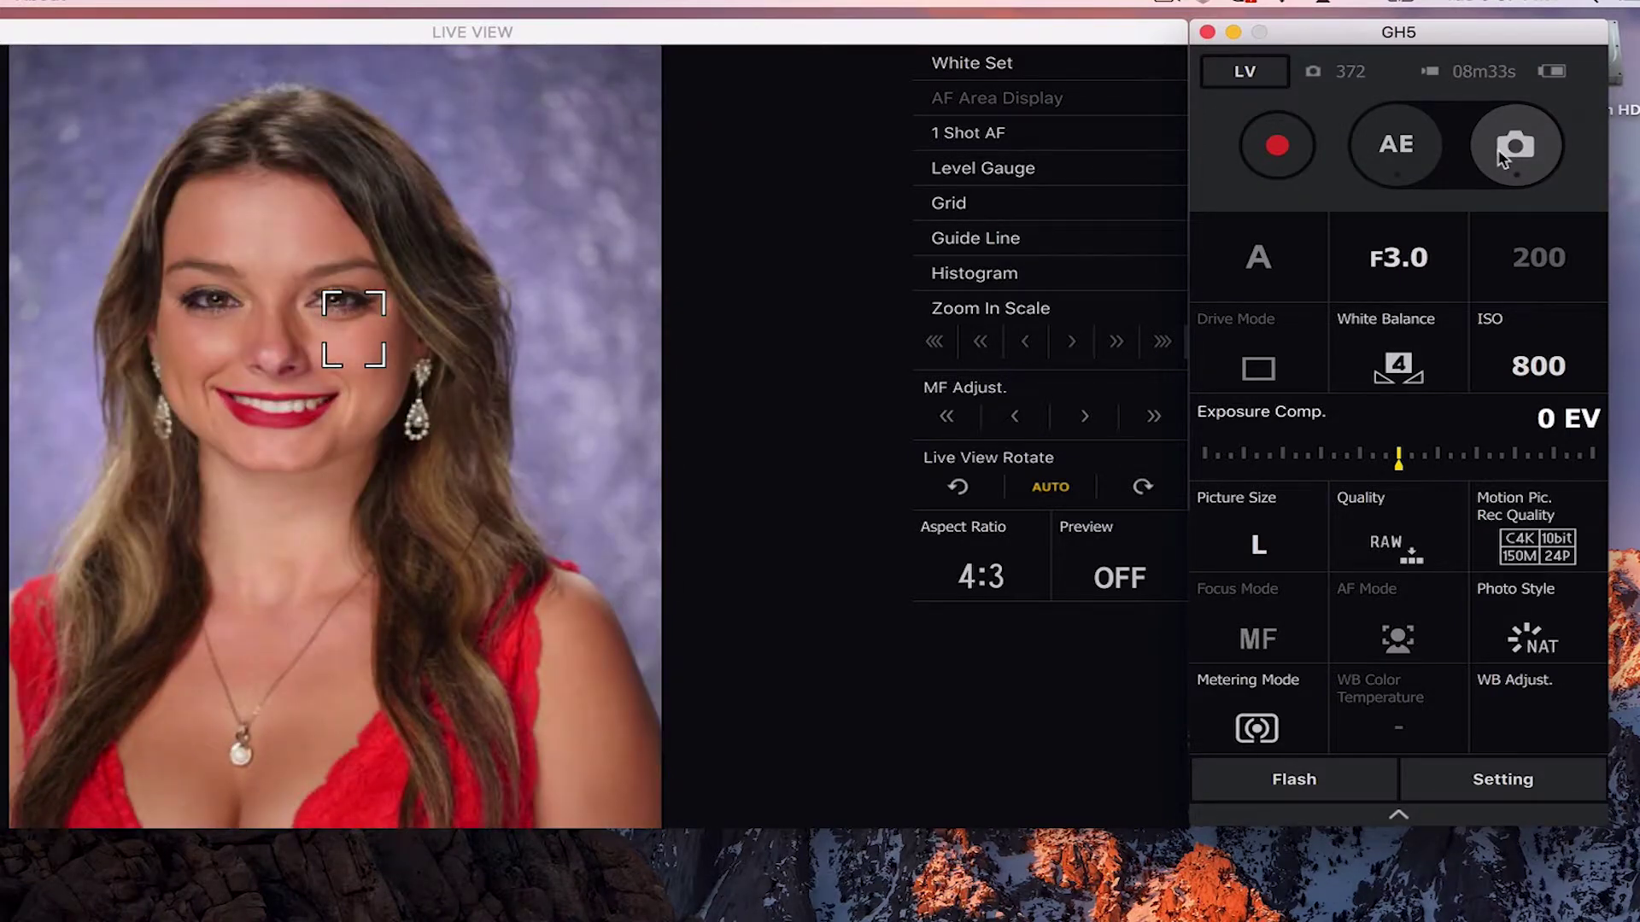
pyautogui.click(1501, 157)
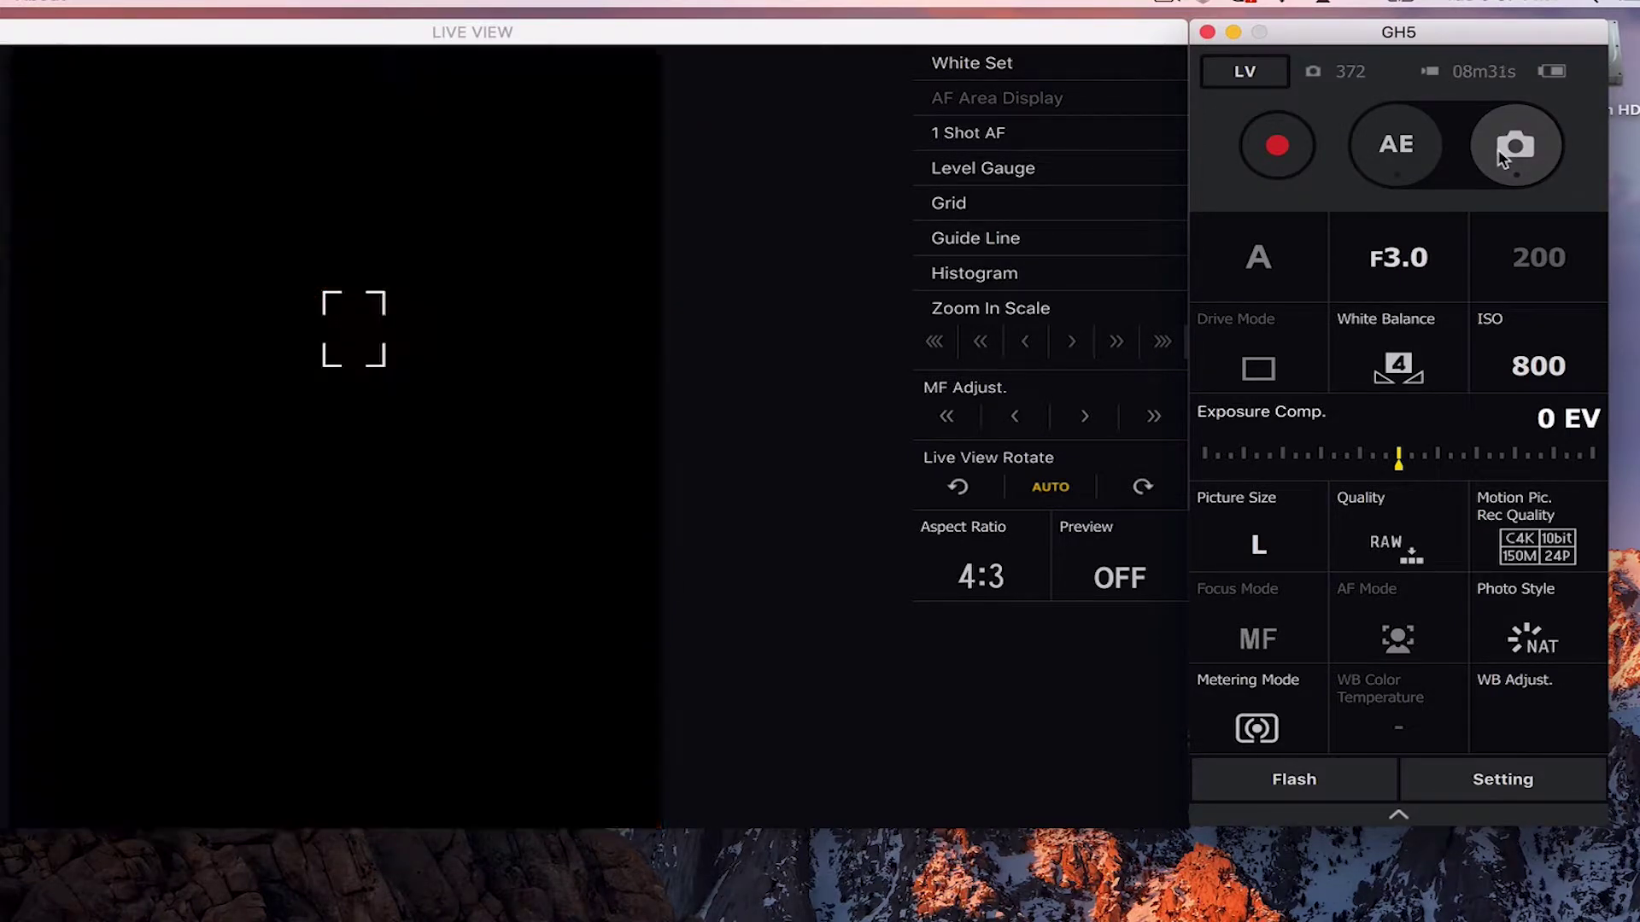
pyautogui.click(1500, 156)
pyautogui.click(1500, 156)
pyautogui.click(1501, 156)
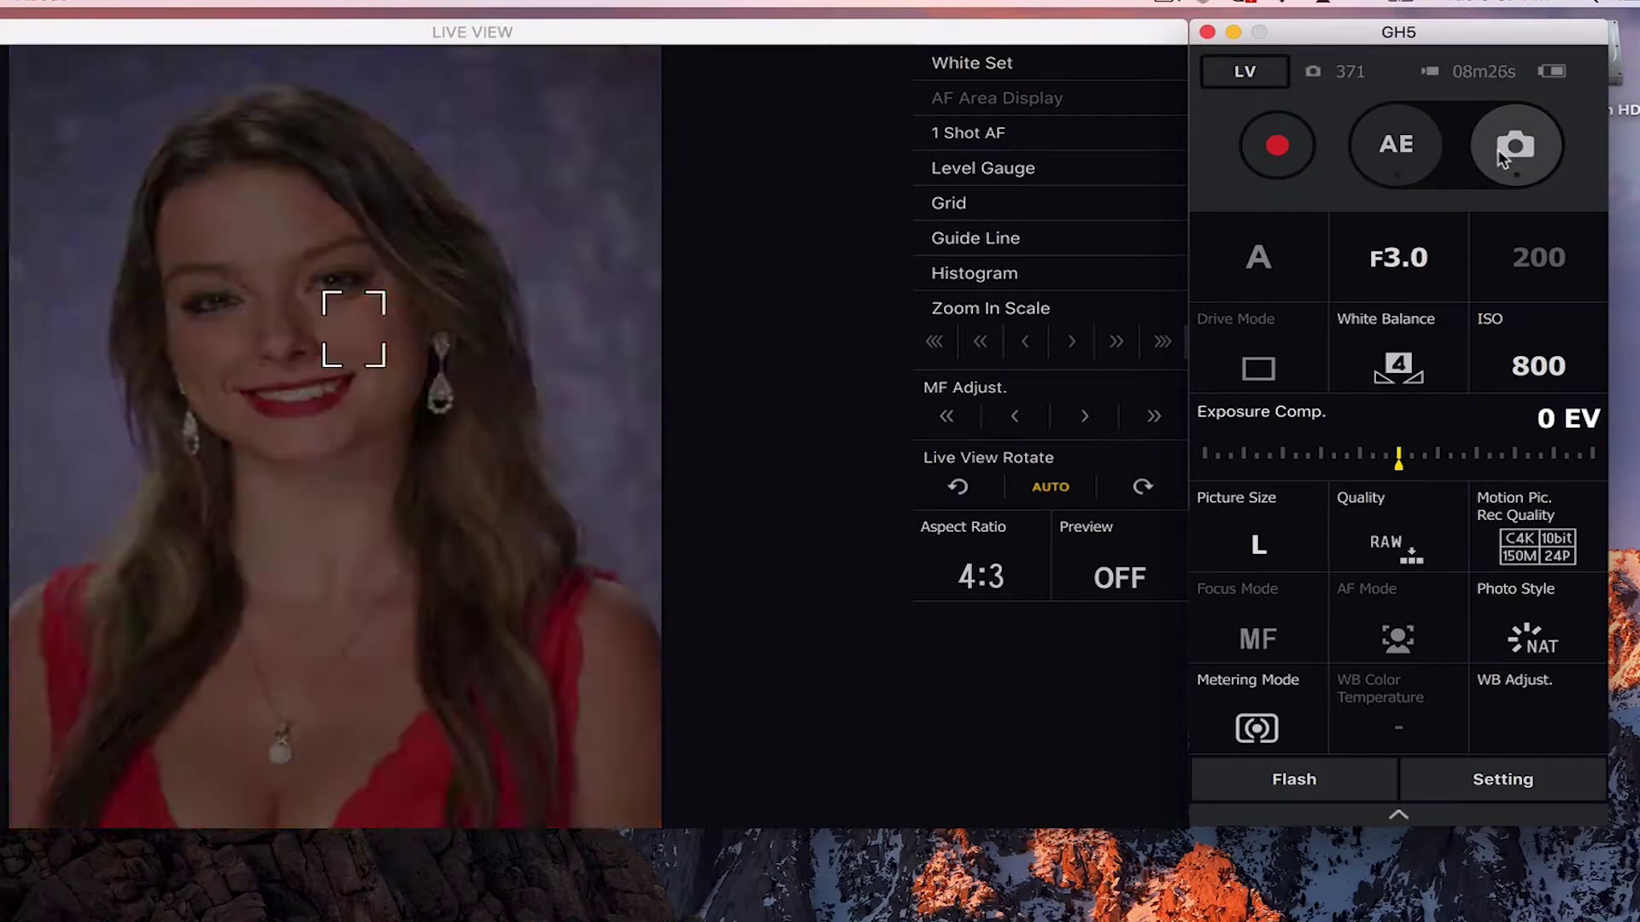
pyautogui.click(1500, 157)
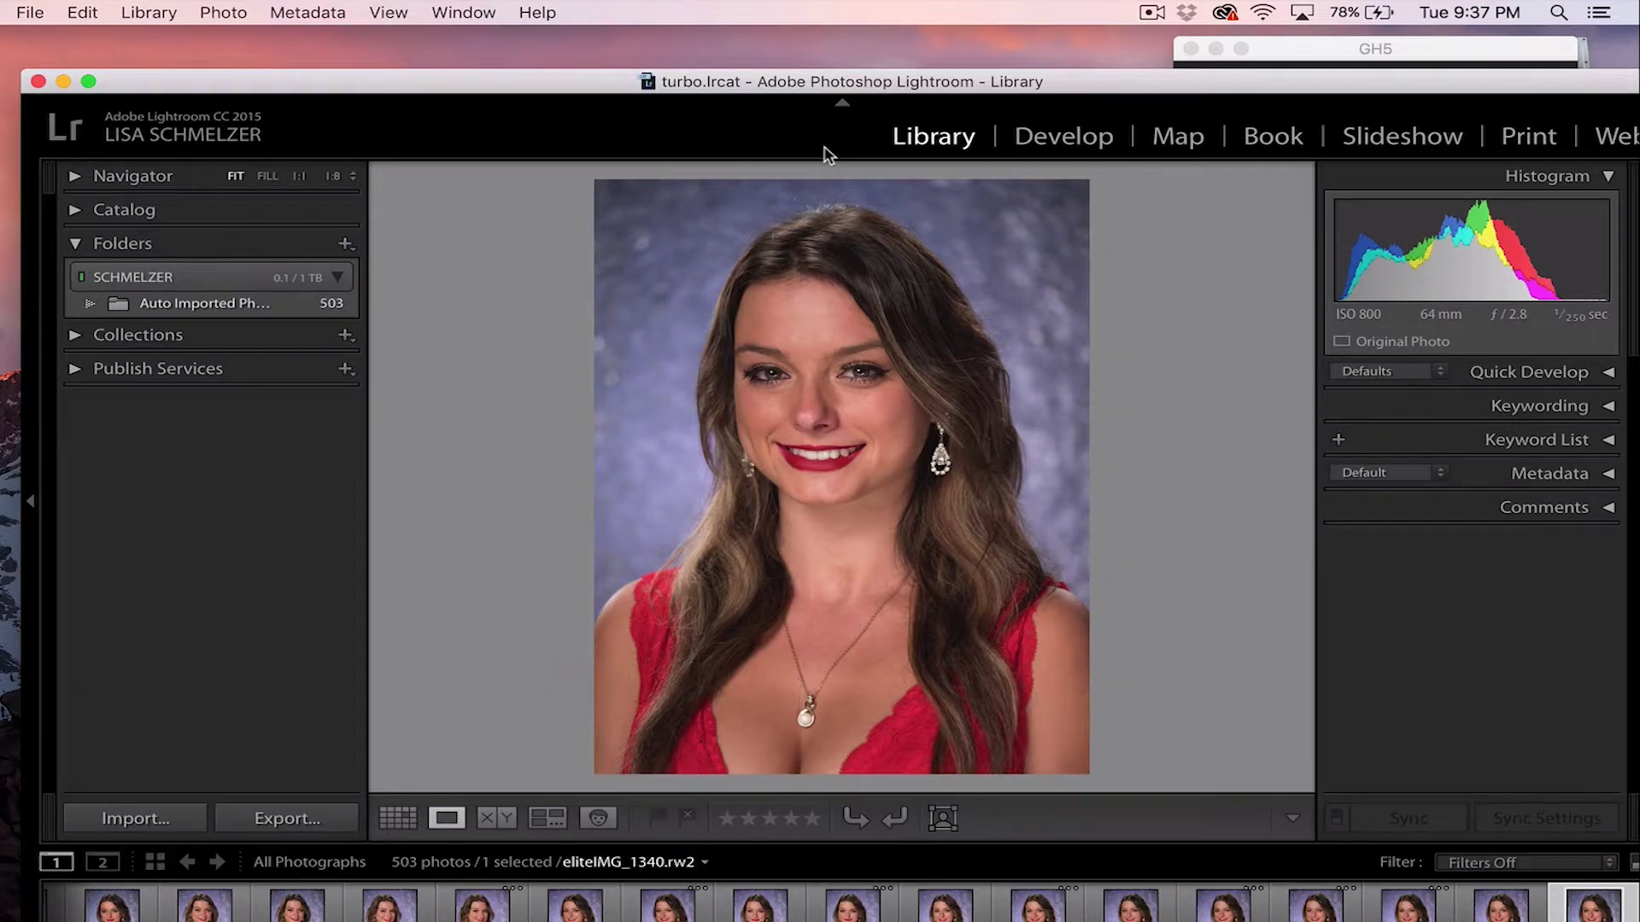
# - Move Lightroom left and position the GH5 tether window beside it, with Lightroom in front
pyautogui.moveTo(1146, 75); pyautogui.dragTo(829, 32)
pyautogui.click(1409, 52)
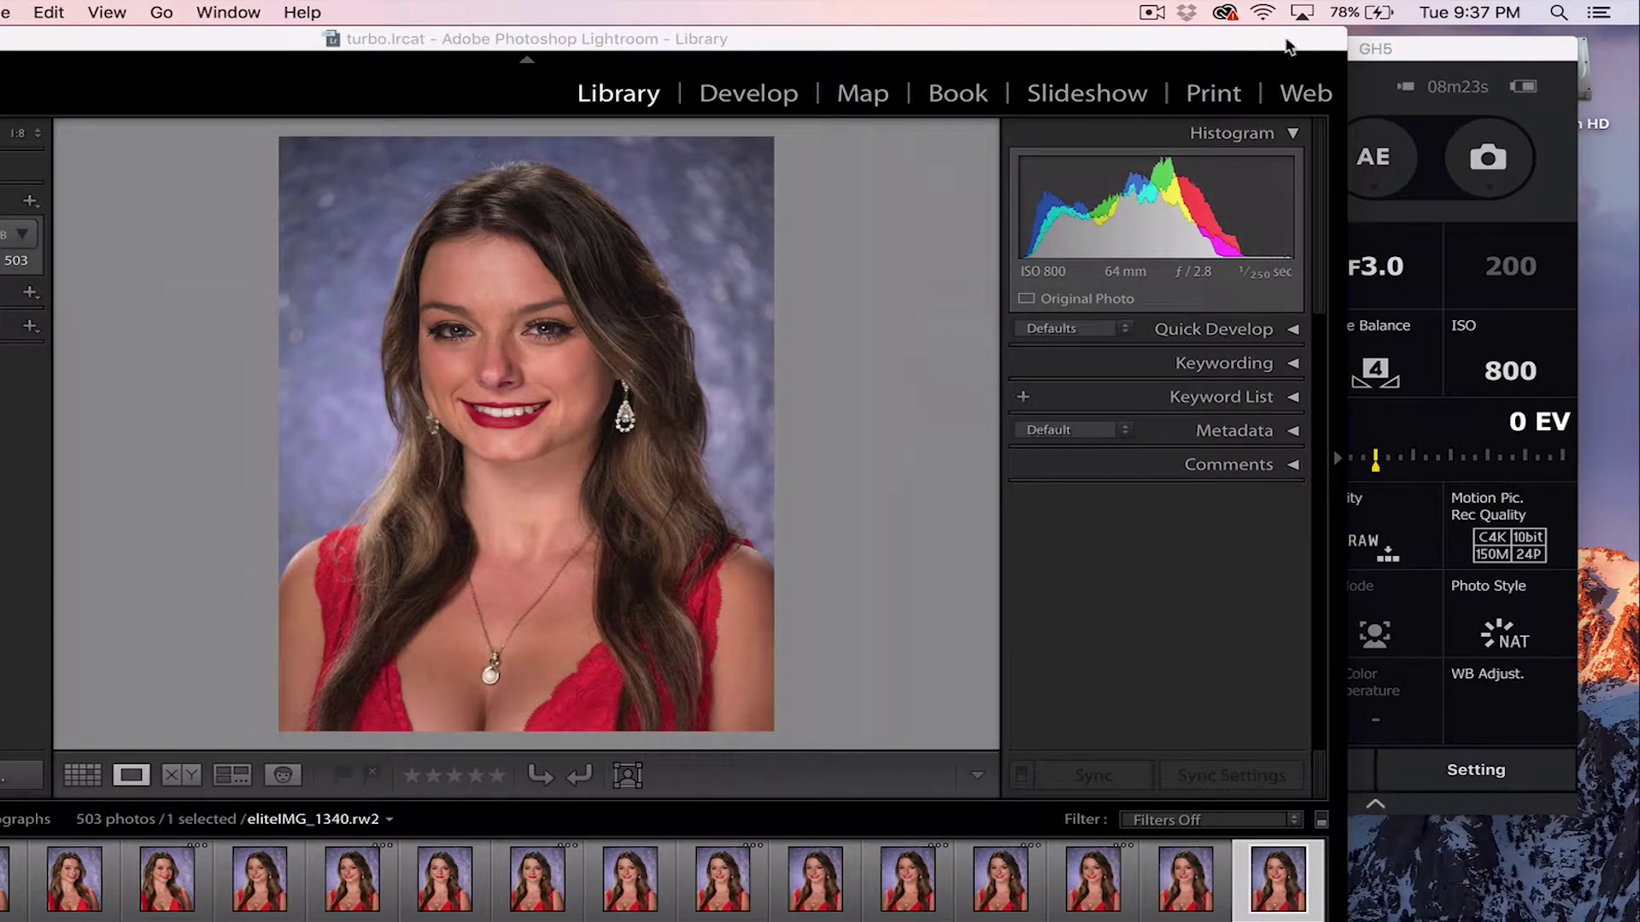
pyautogui.moveTo(1409, 52); pyautogui.dragTo(1438, 53)
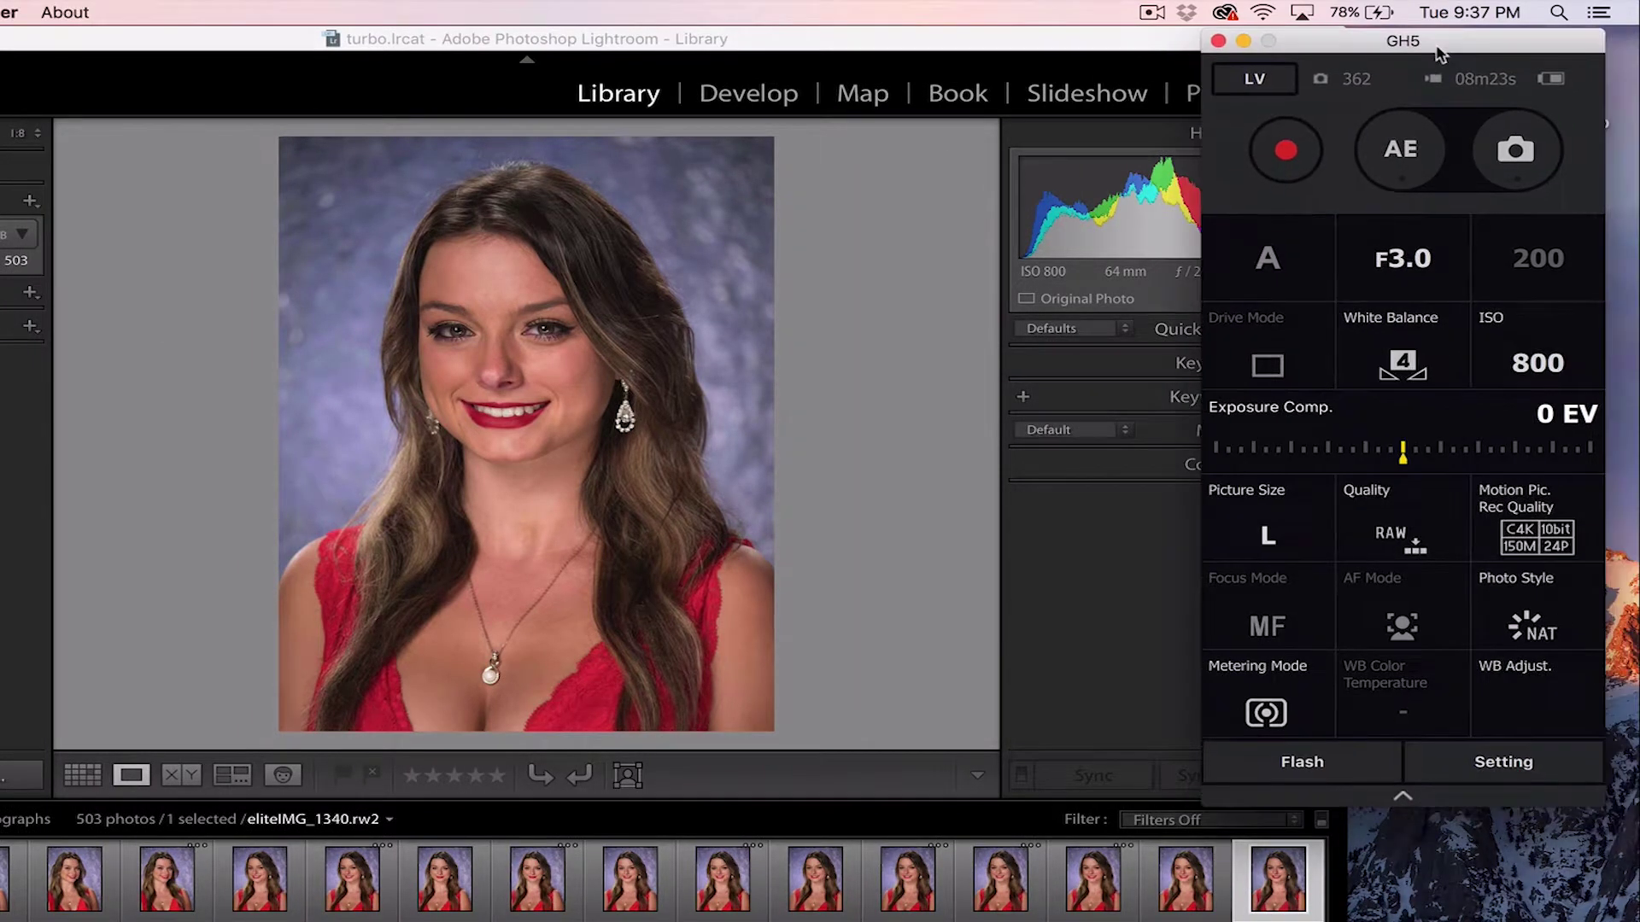
pyautogui.click(230, 75)
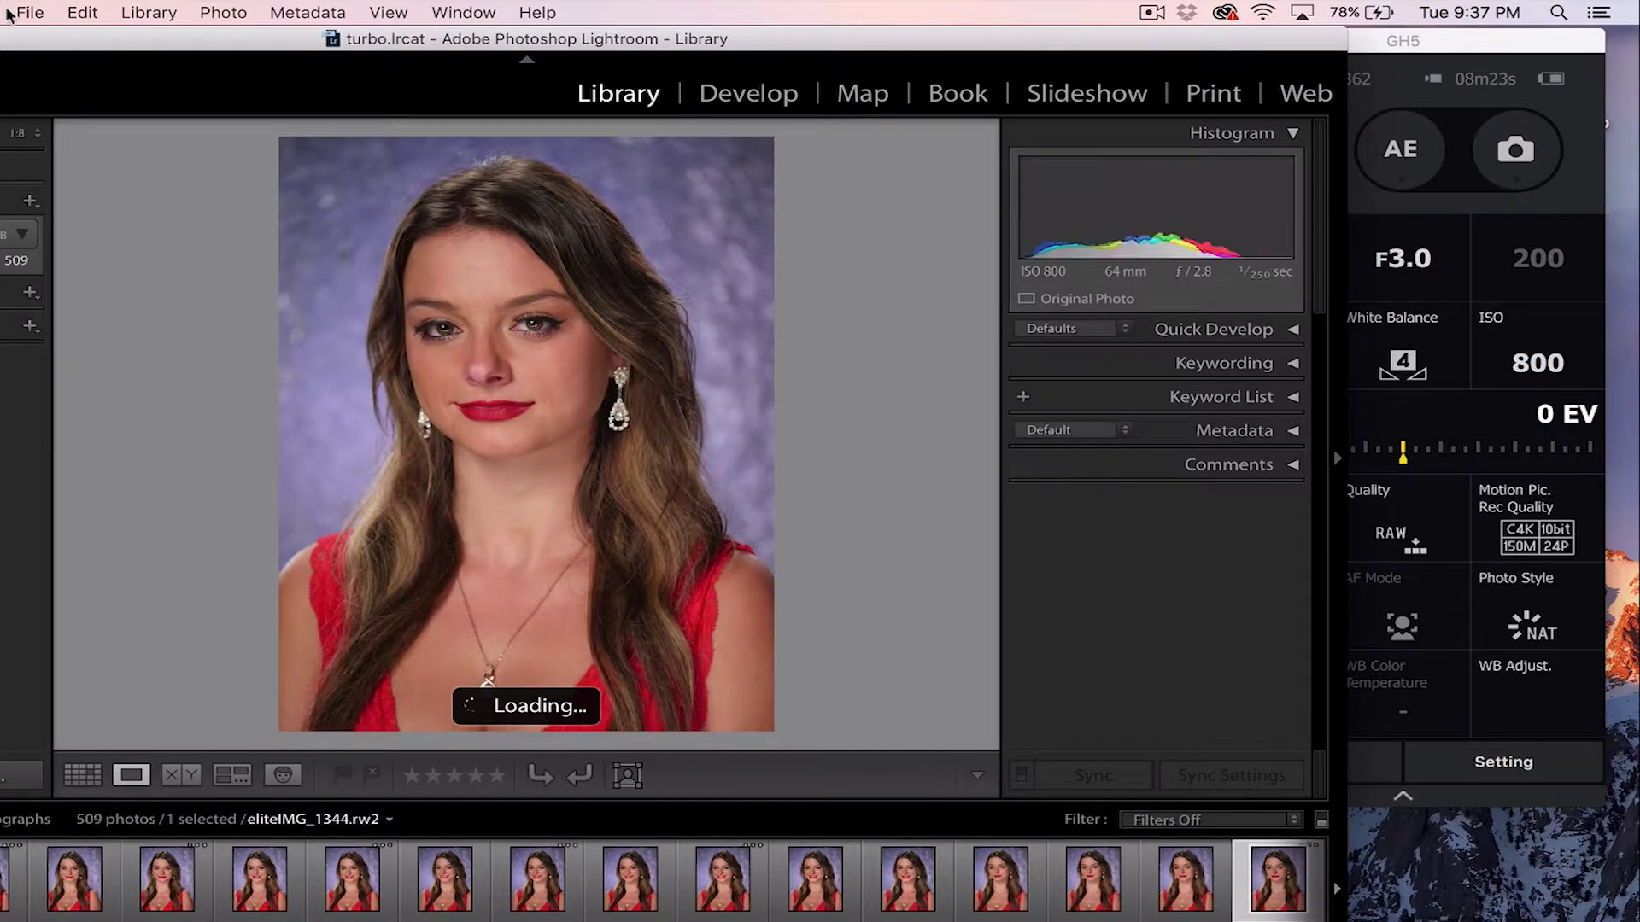
# - Open Auto Import Settings from Lightroom's File menu to view the watched folder
pyautogui.click(30, 12)
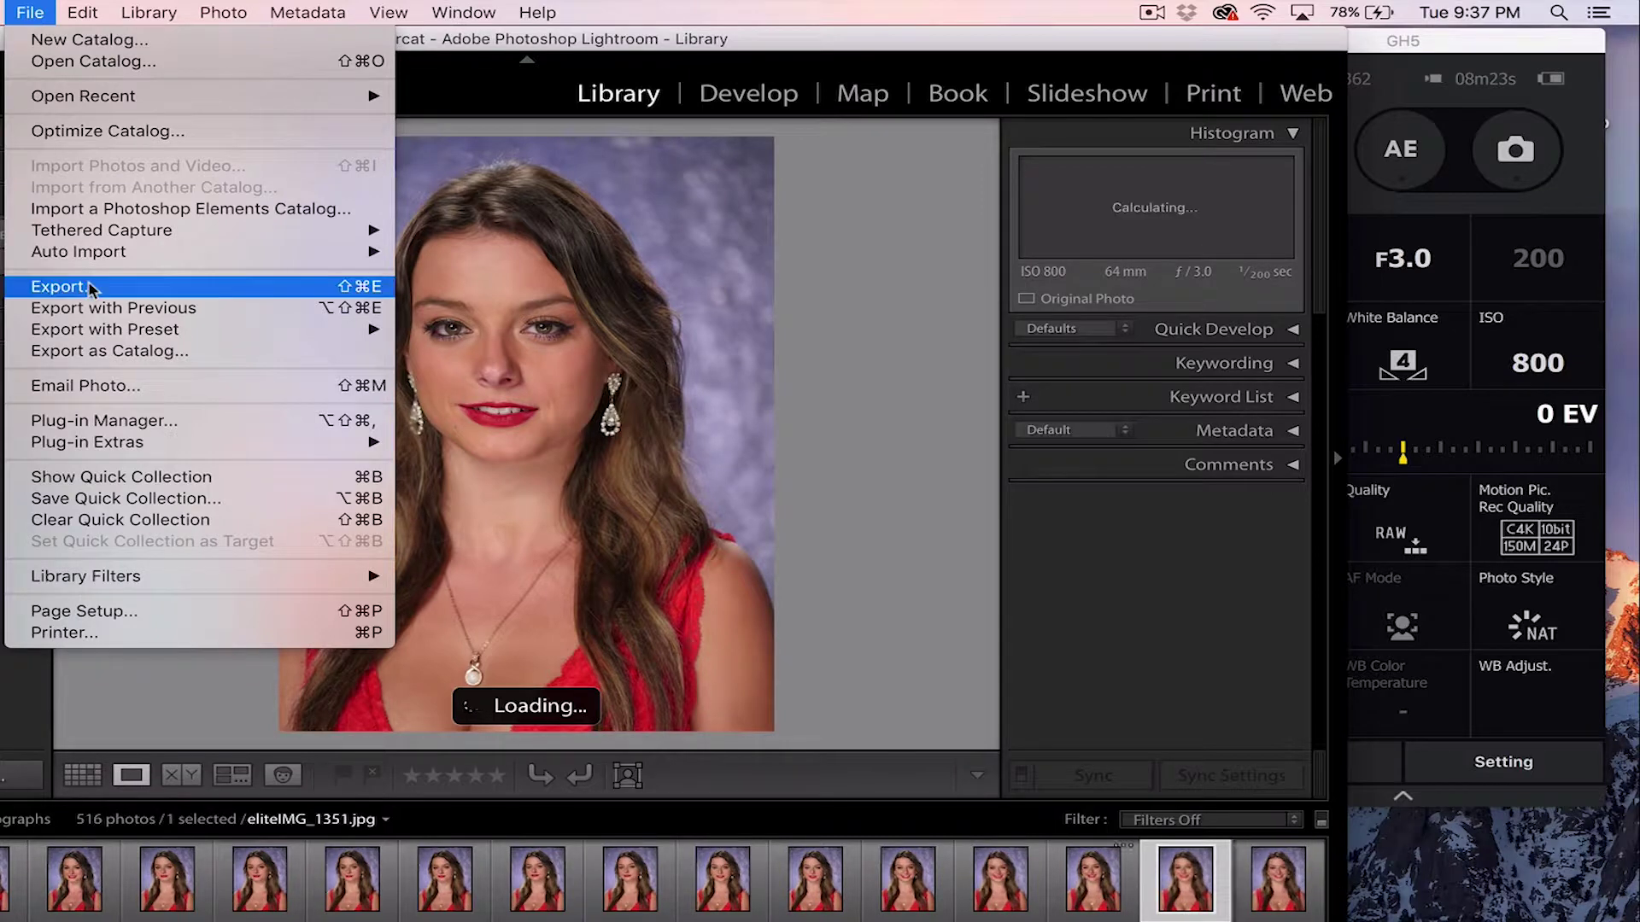
pyautogui.moveTo(89, 258)
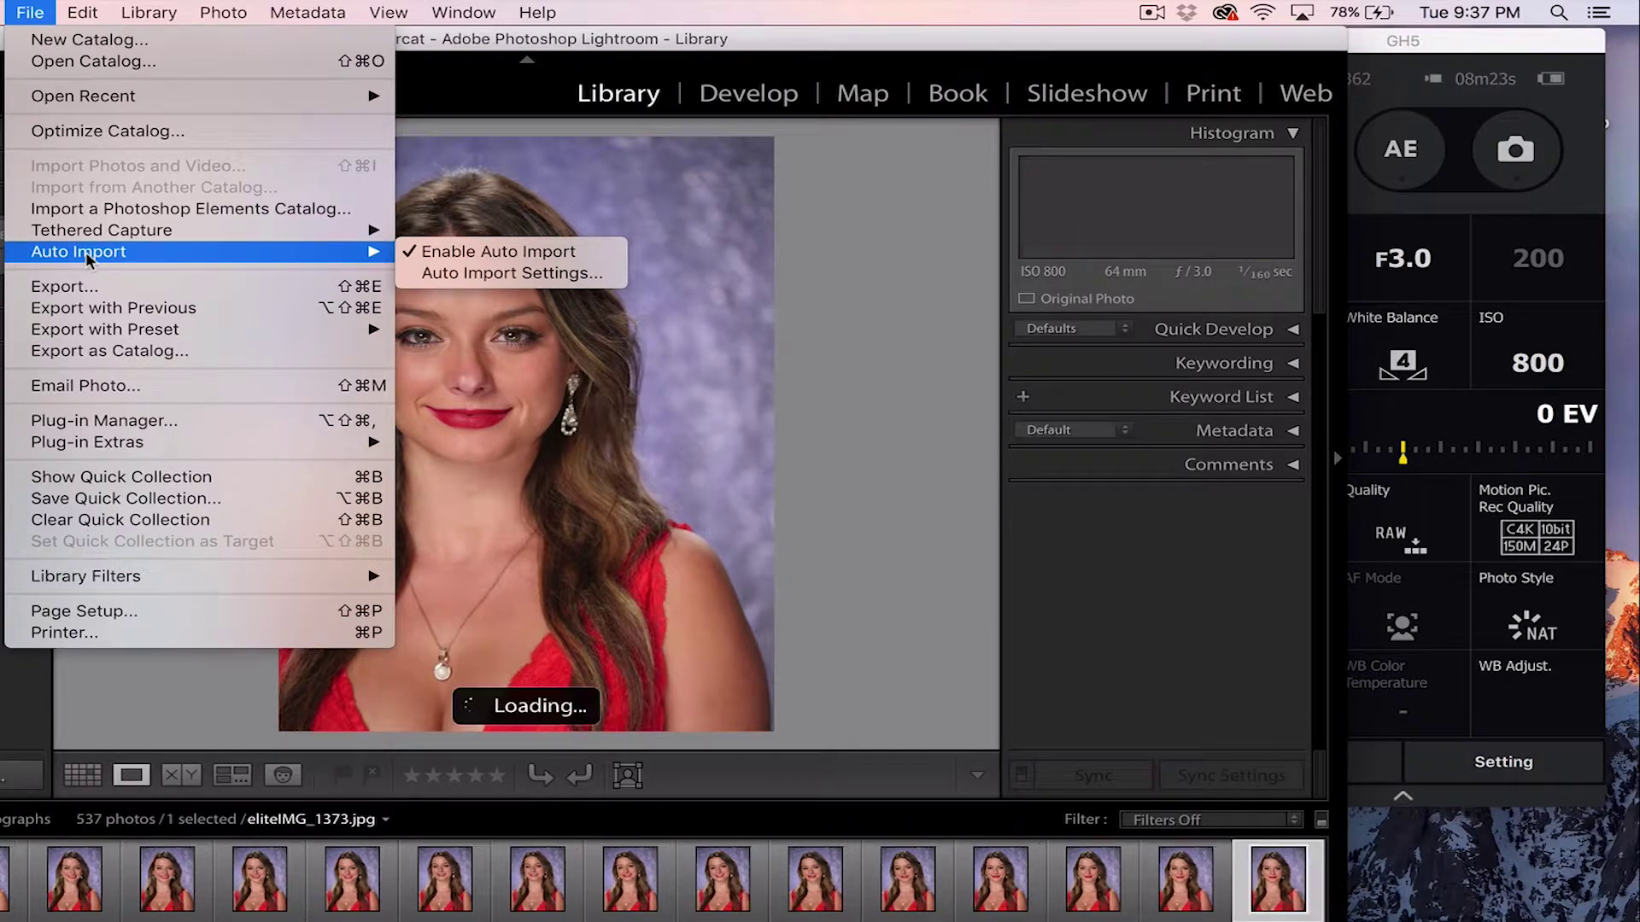
pyautogui.click(466, 273)
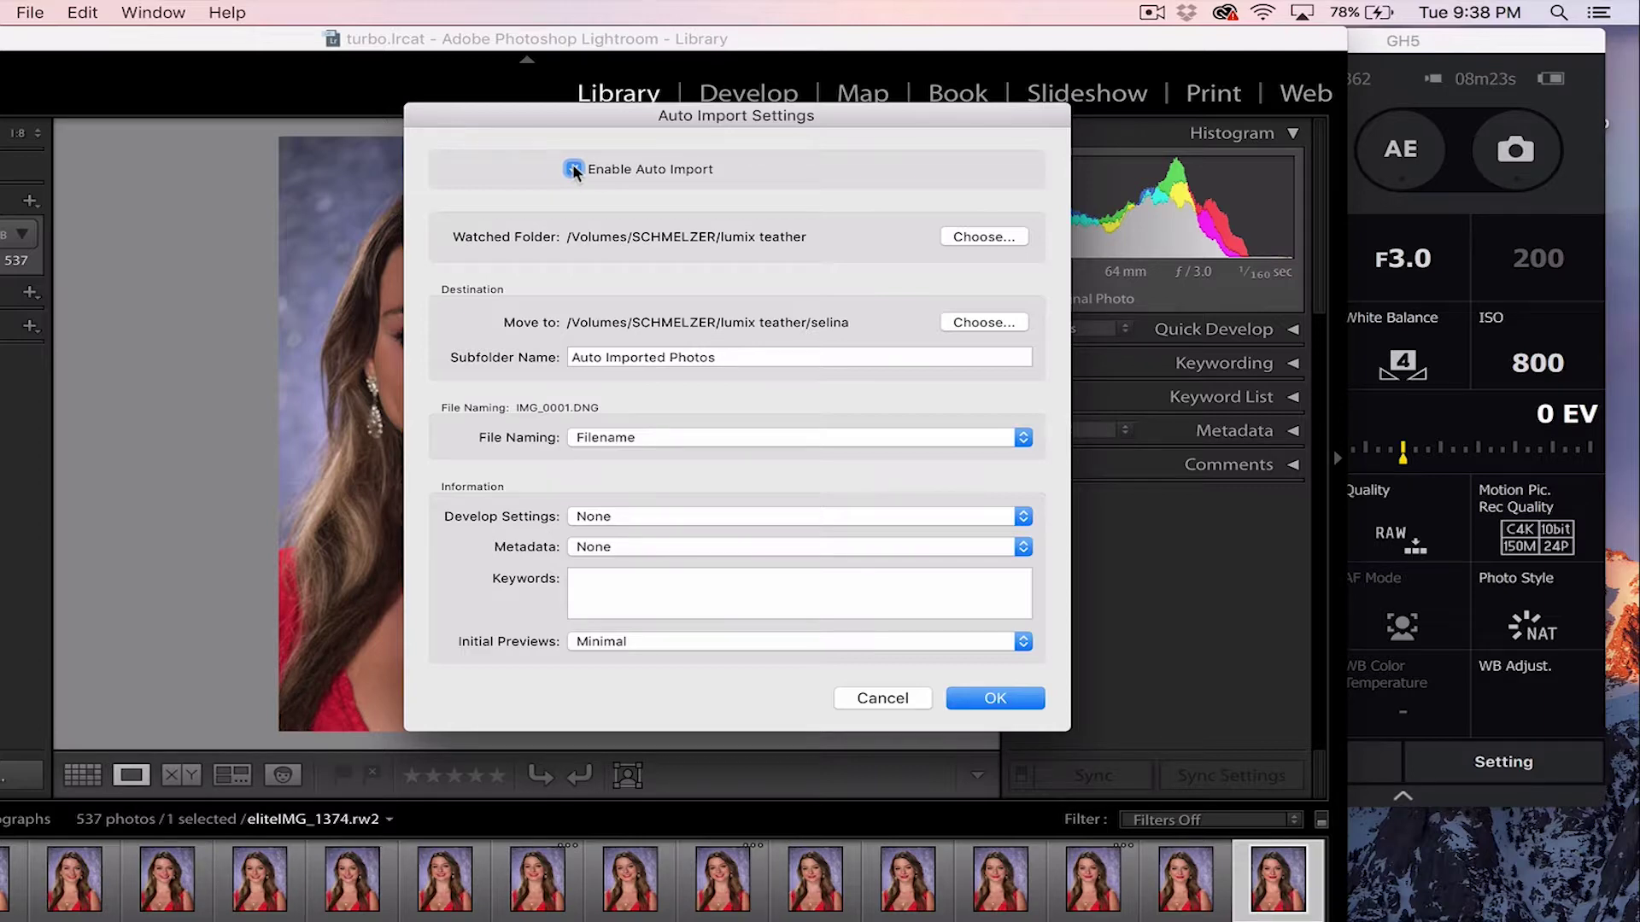
# - Keep 'lumix teather' as the watched folder and confirm the Auto Import settings
pyautogui.click(995, 238)
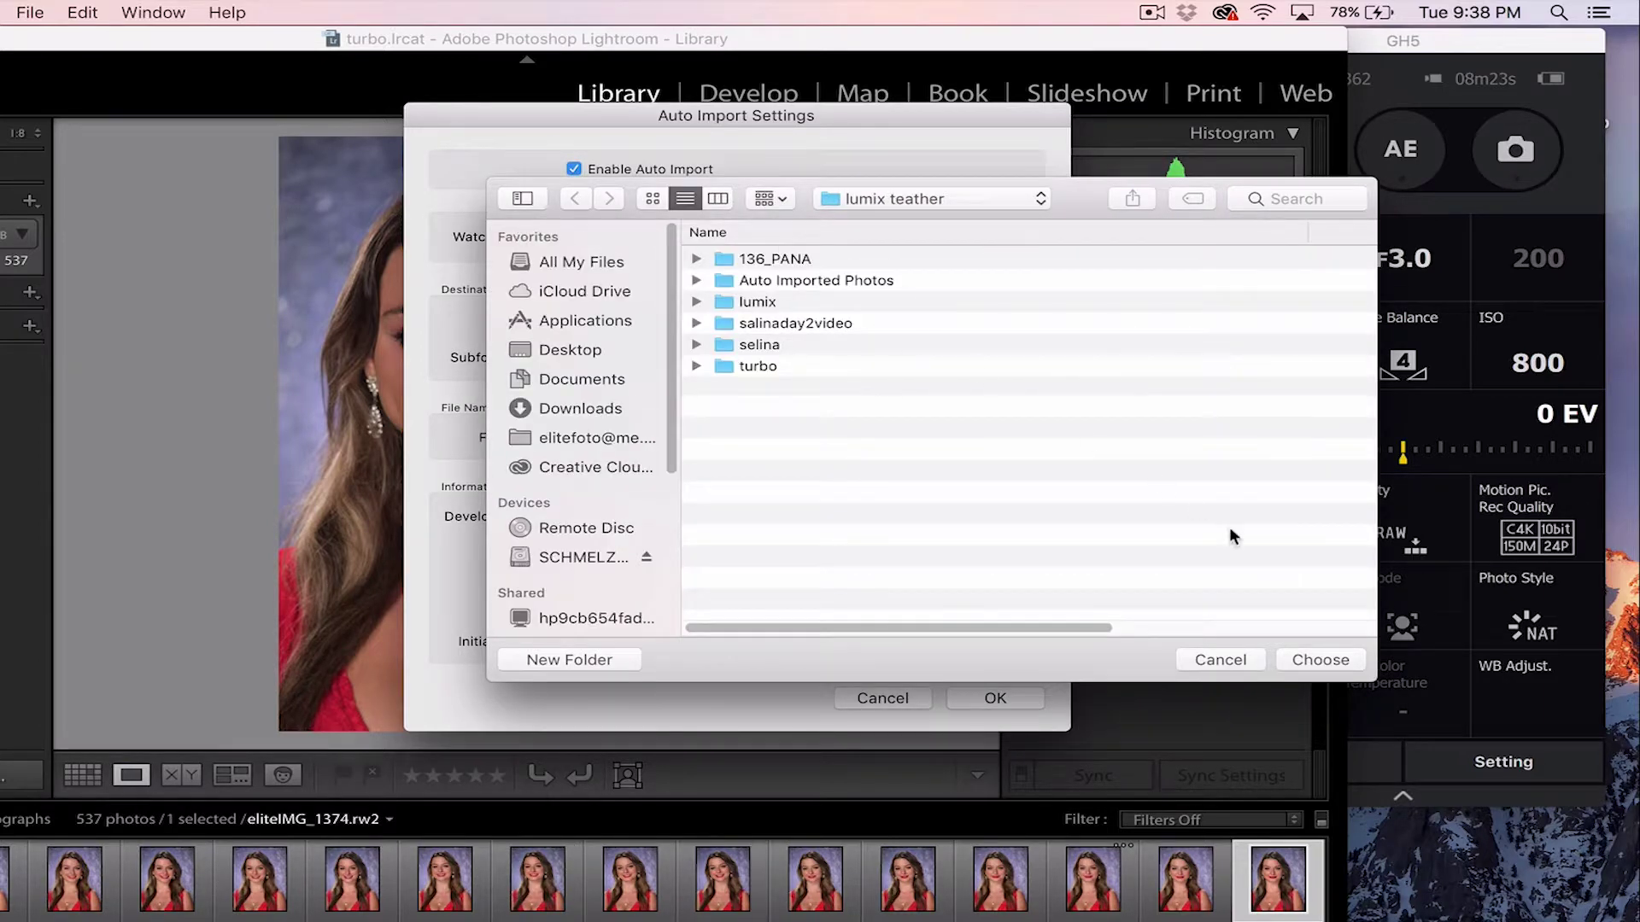
pyautogui.click(1214, 659)
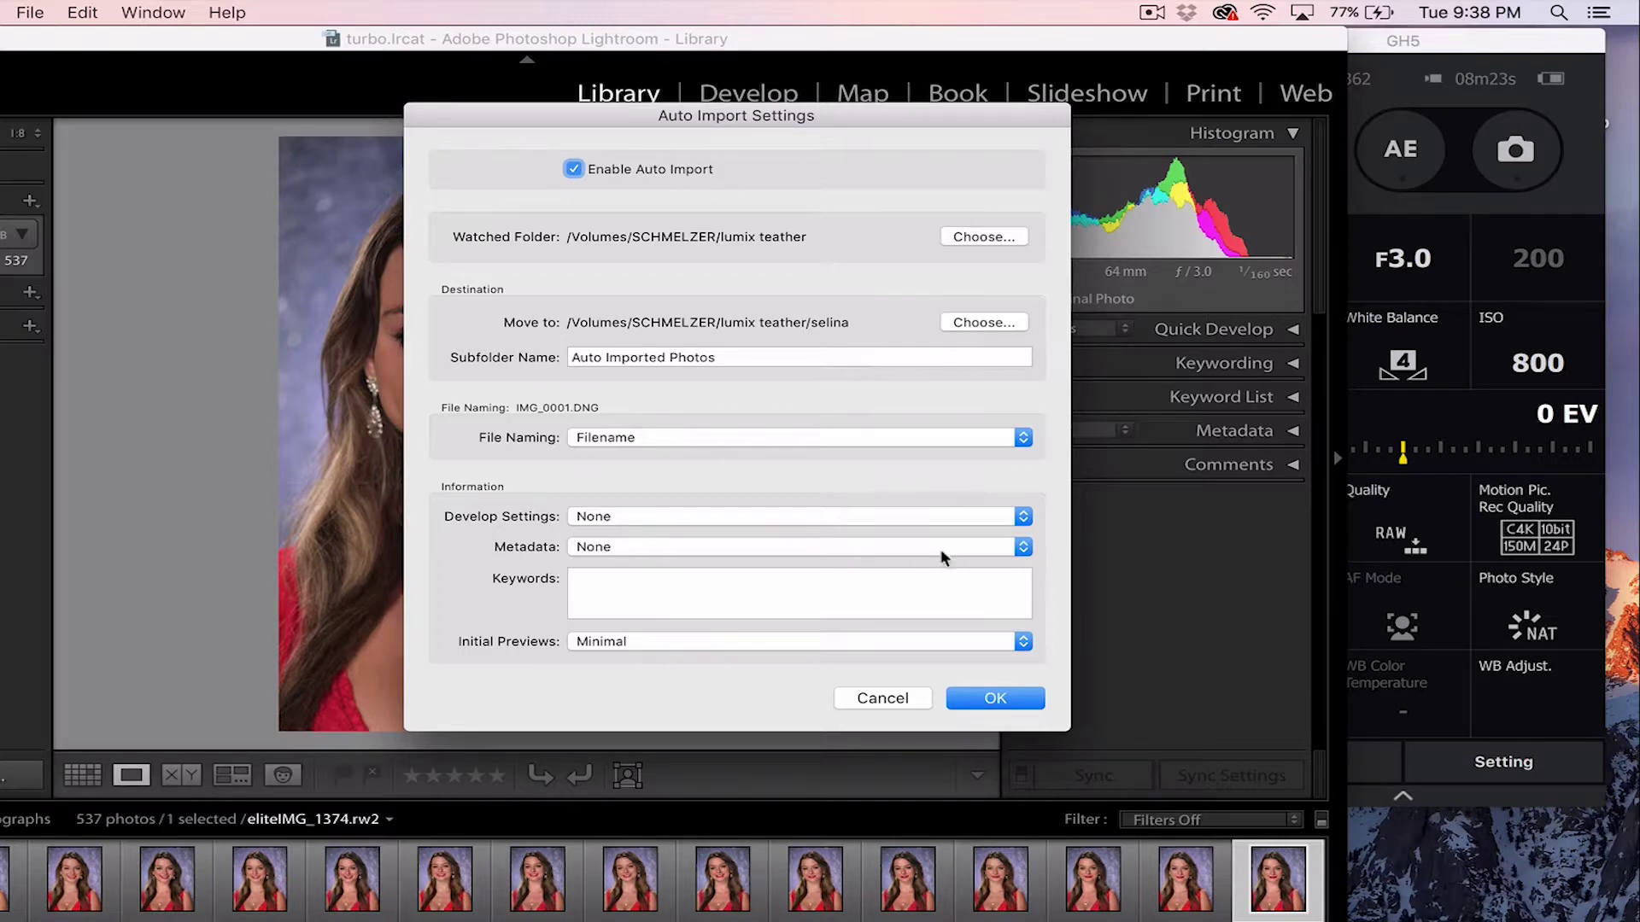
pyautogui.click(979, 700)
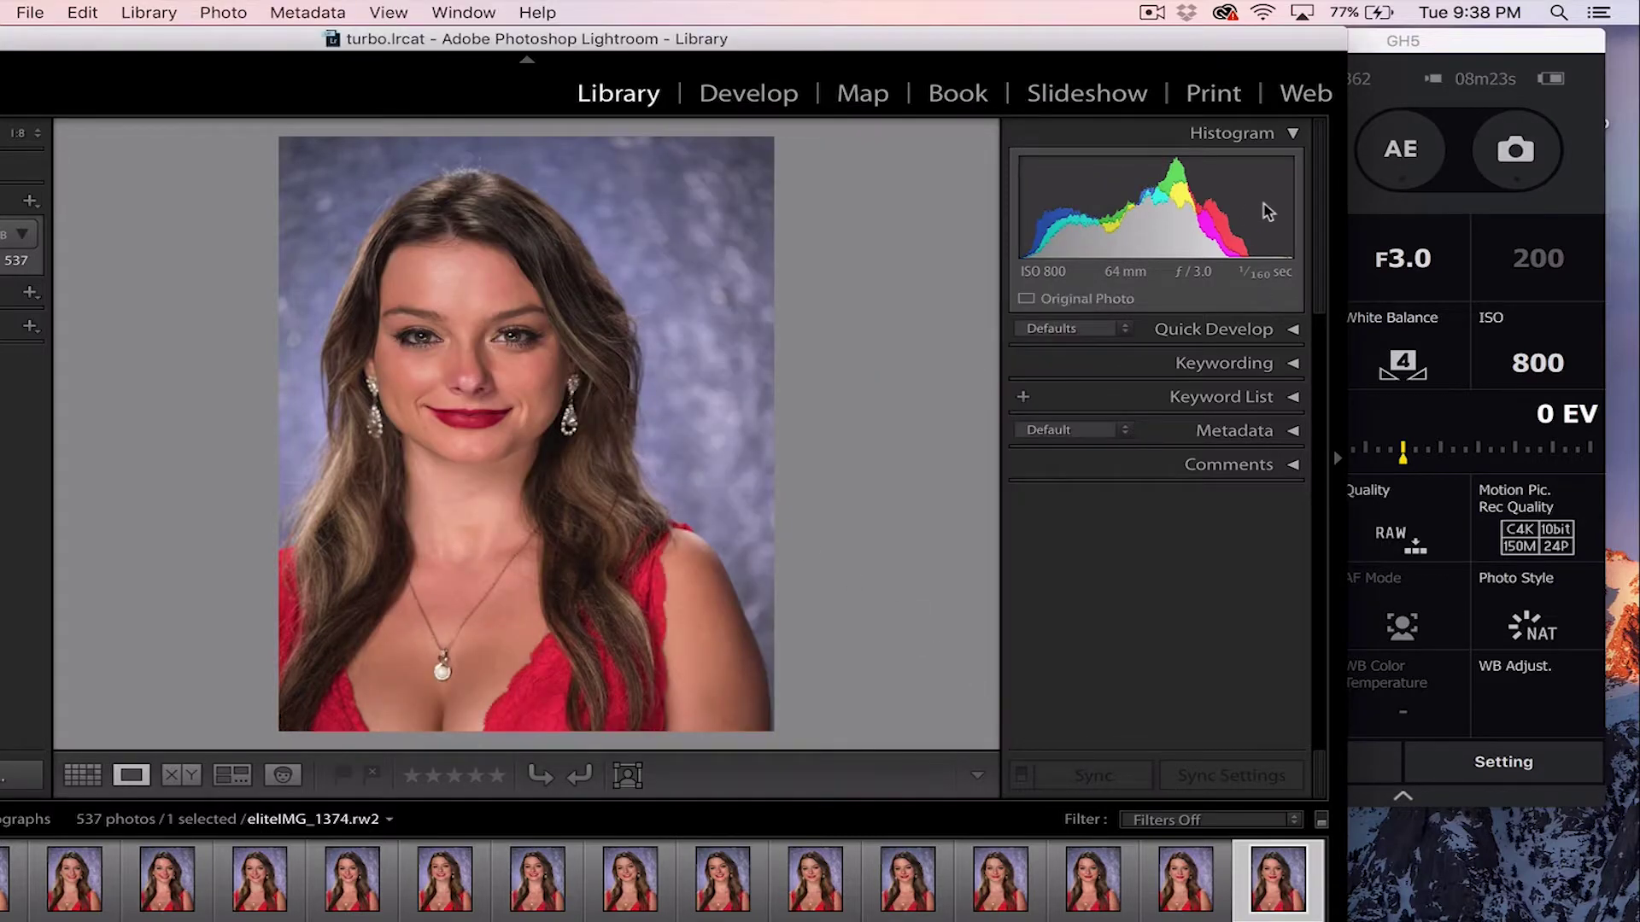
# - Fire the GH5 shutter from the tether window at F3.0, ISO 800, 0 EV
pyautogui.click(1514, 158)
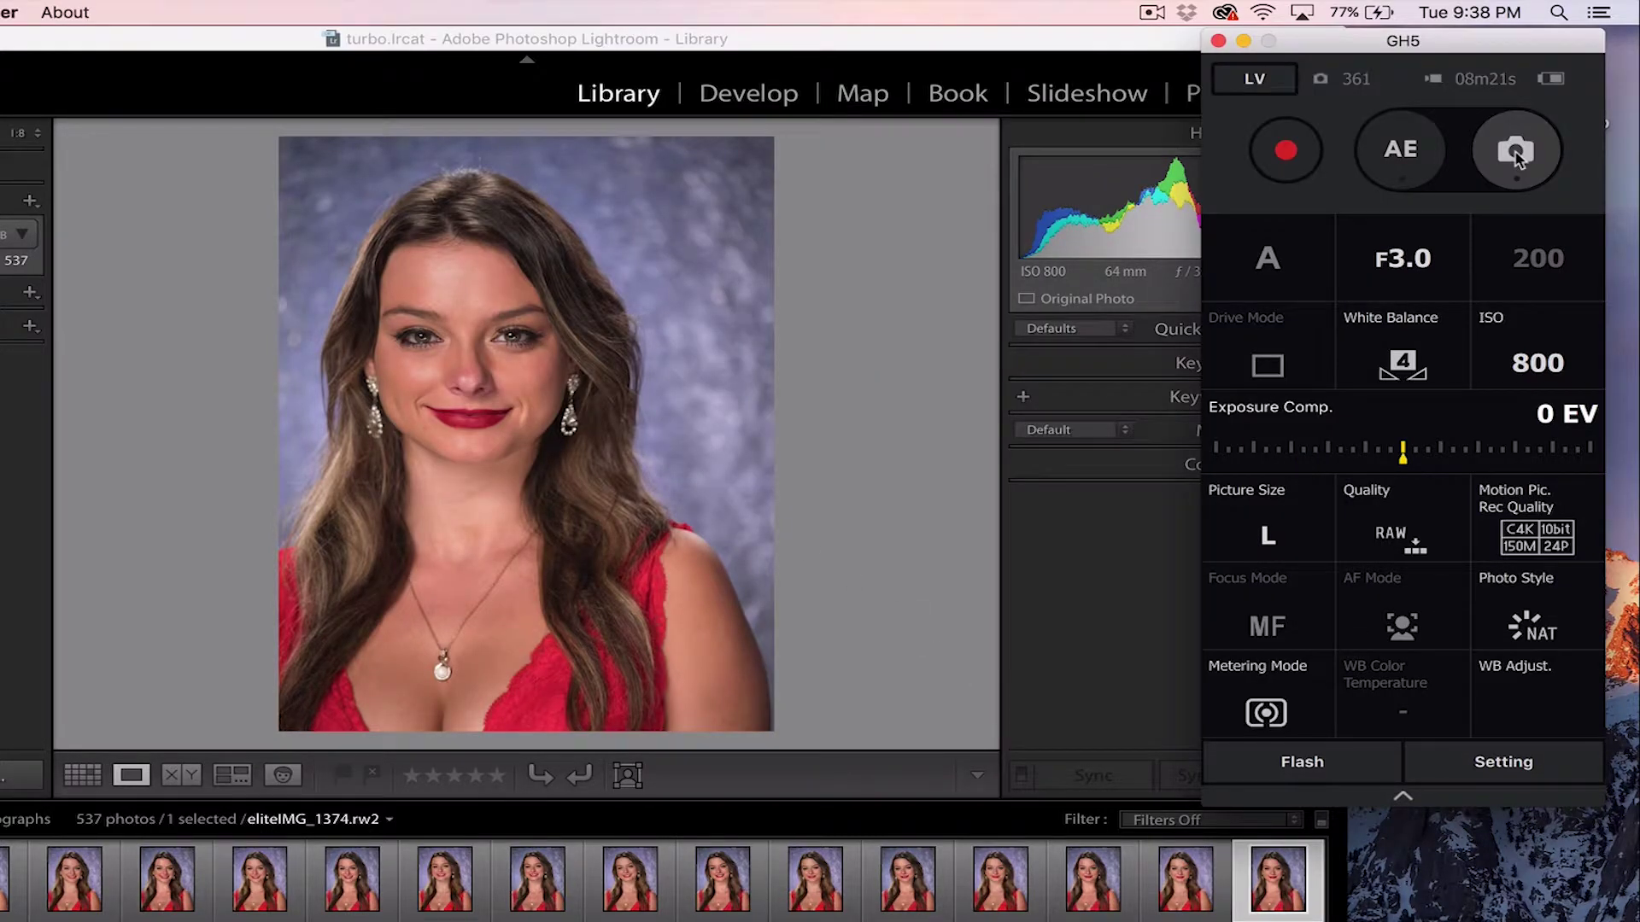